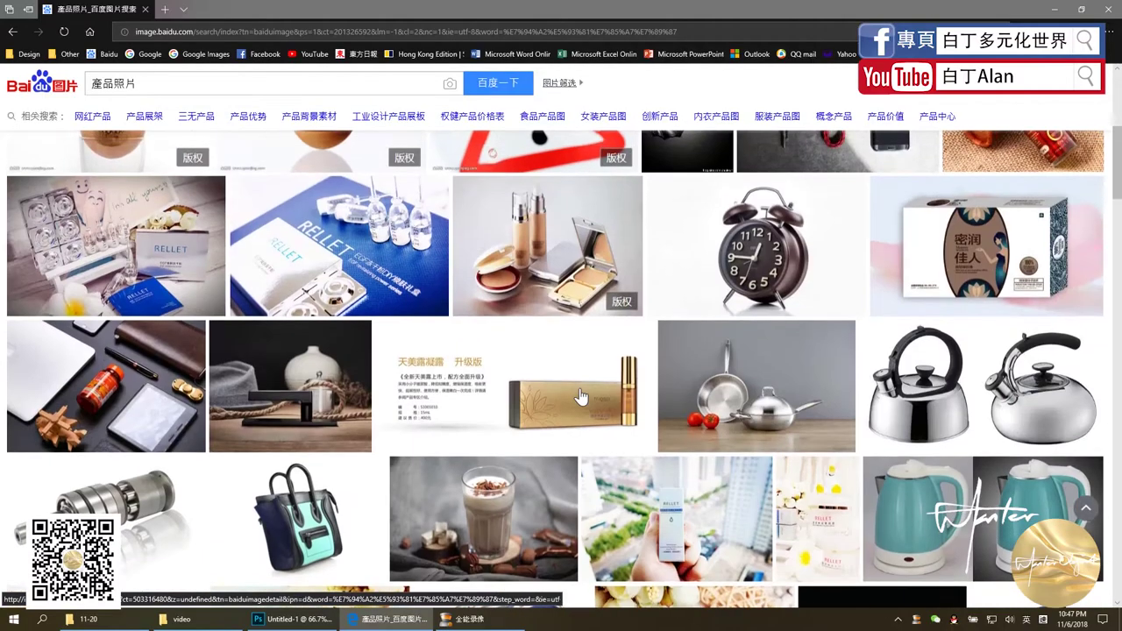
Browse the product photo results and open the pans-and-tomatoes photo in large view.
scroll(574, 391, "up", 3)
scroll(574, 392, "up", 2)
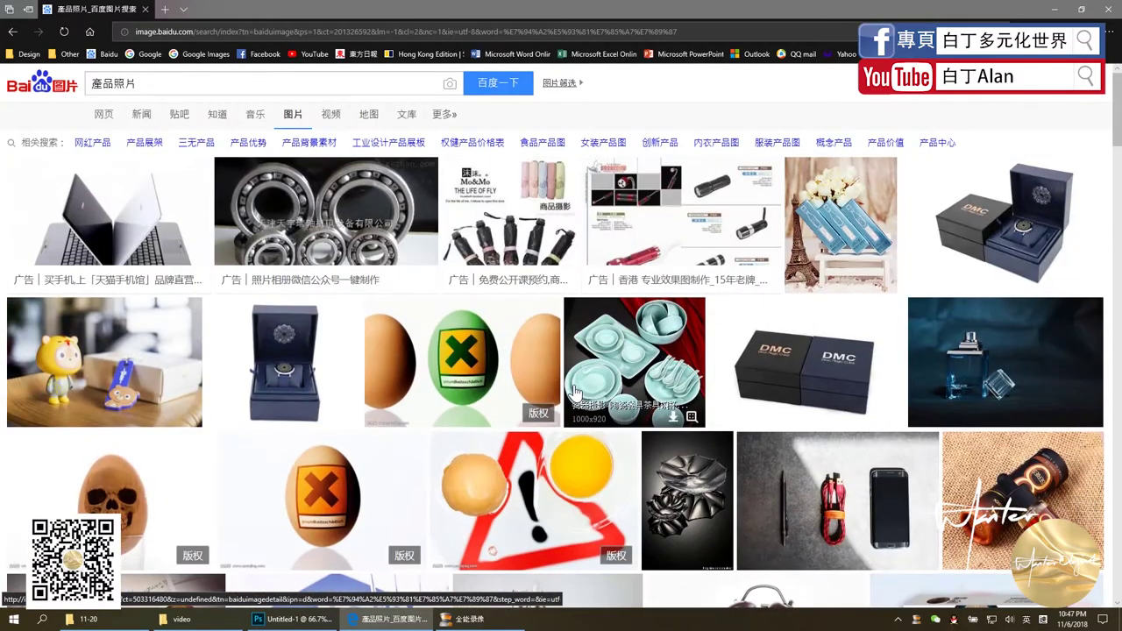
scroll(561, 392, "down", 3)
scroll(526, 390, "down", 4)
scroll(508, 388, "up", 4)
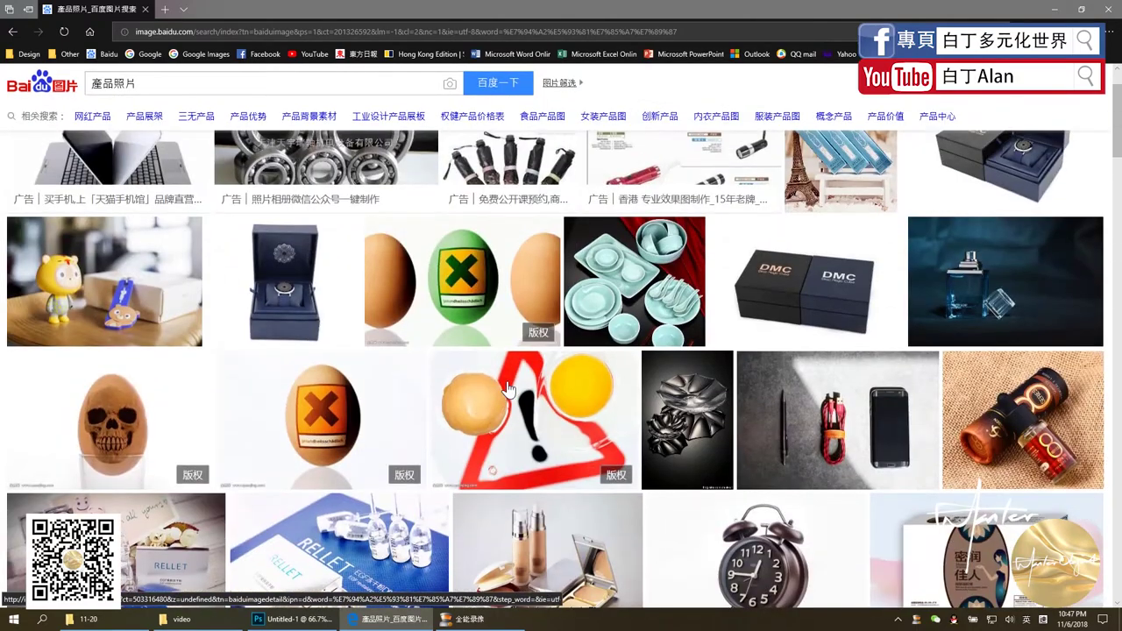
scroll(506, 388, "up", 1)
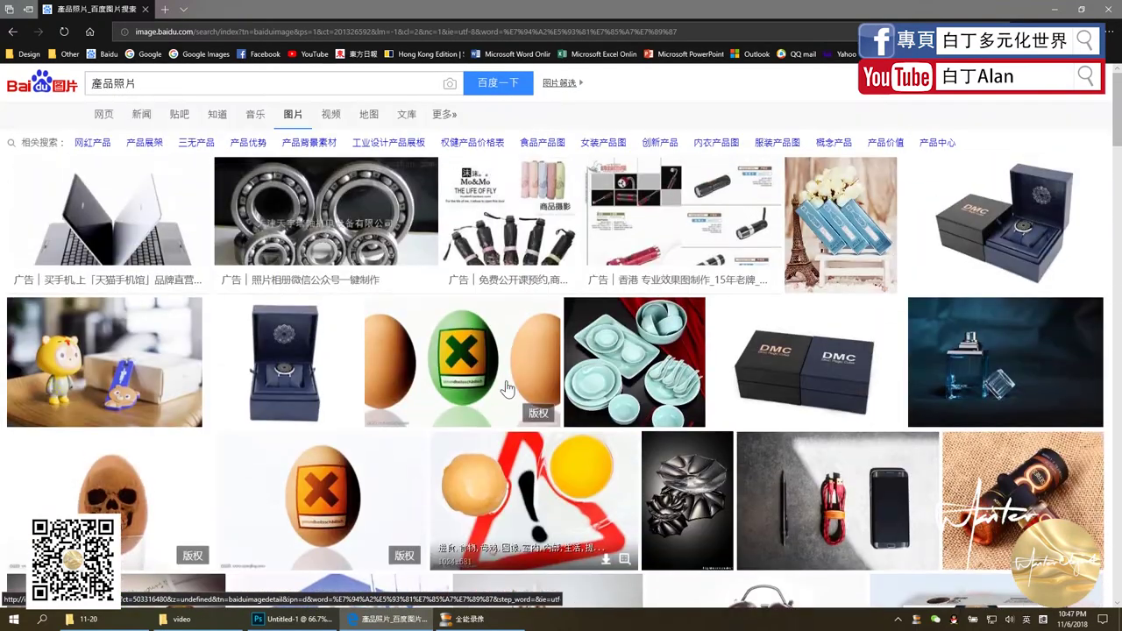
scroll(505, 386, "down", 2)
scroll(504, 386, "down", 3)
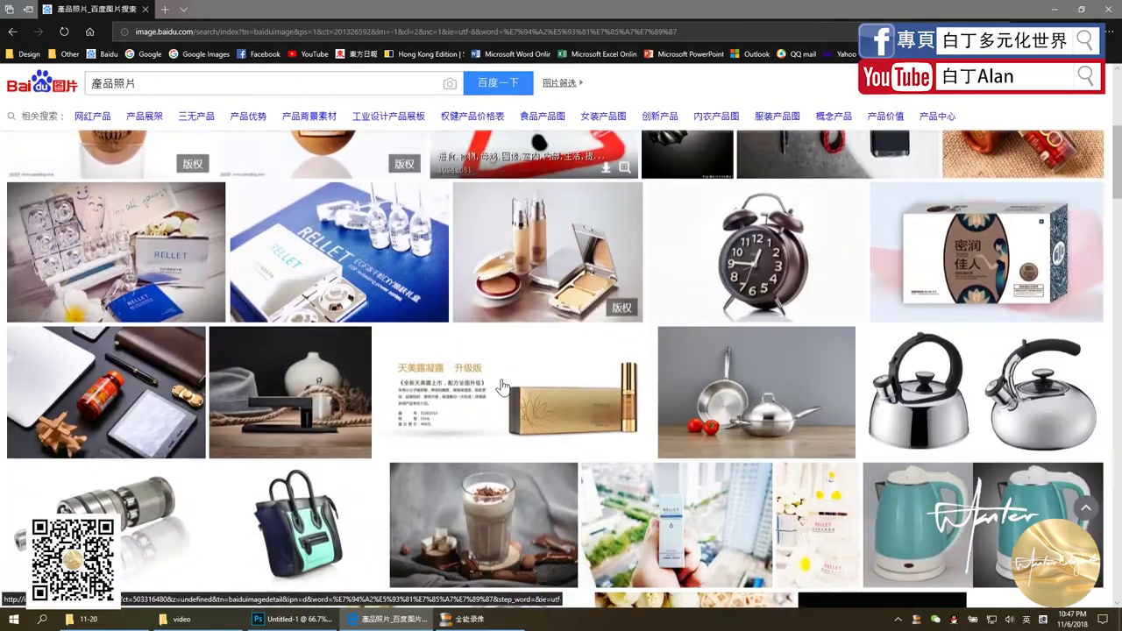
scroll(500, 386, "down", 2)
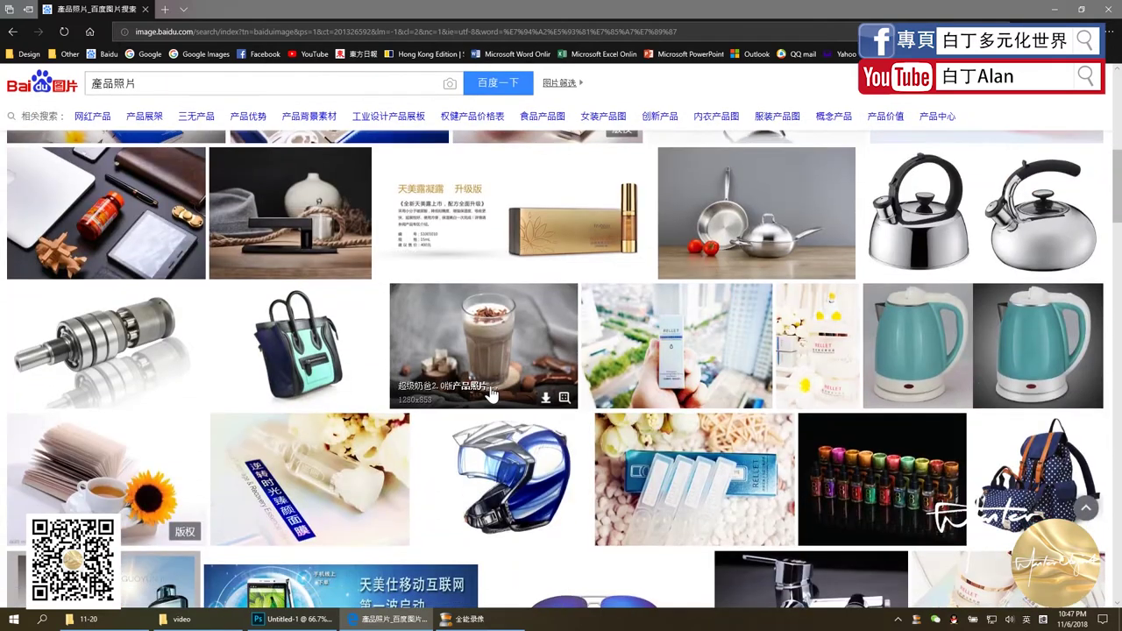
scroll(501, 386, "up", 1)
scroll(593, 374, "down", 2)
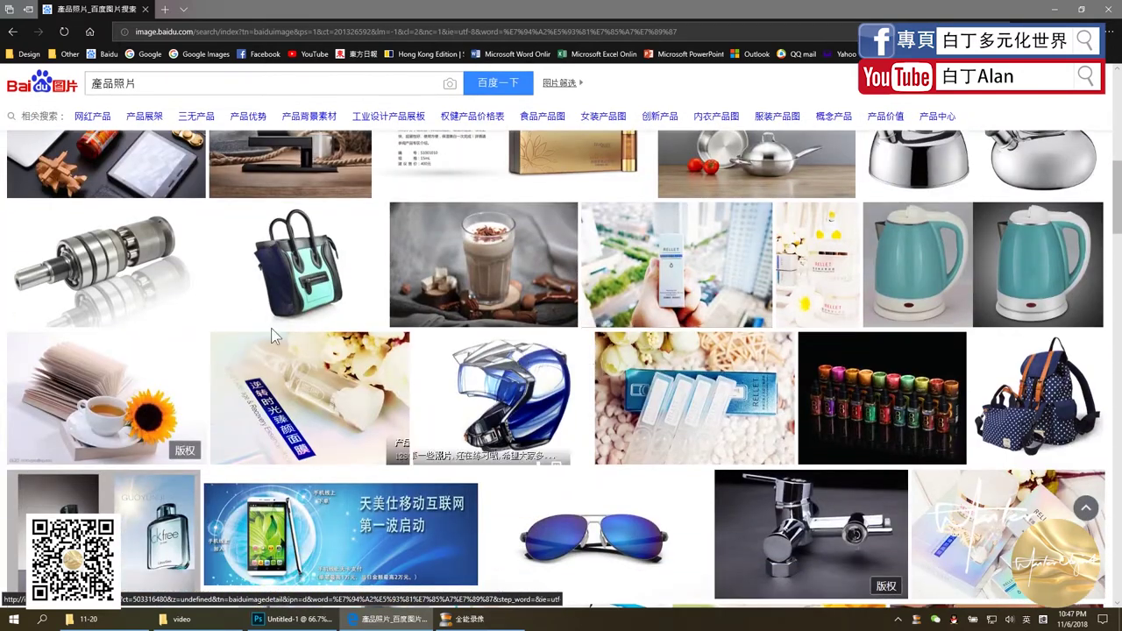
mouse_move(340, 533)
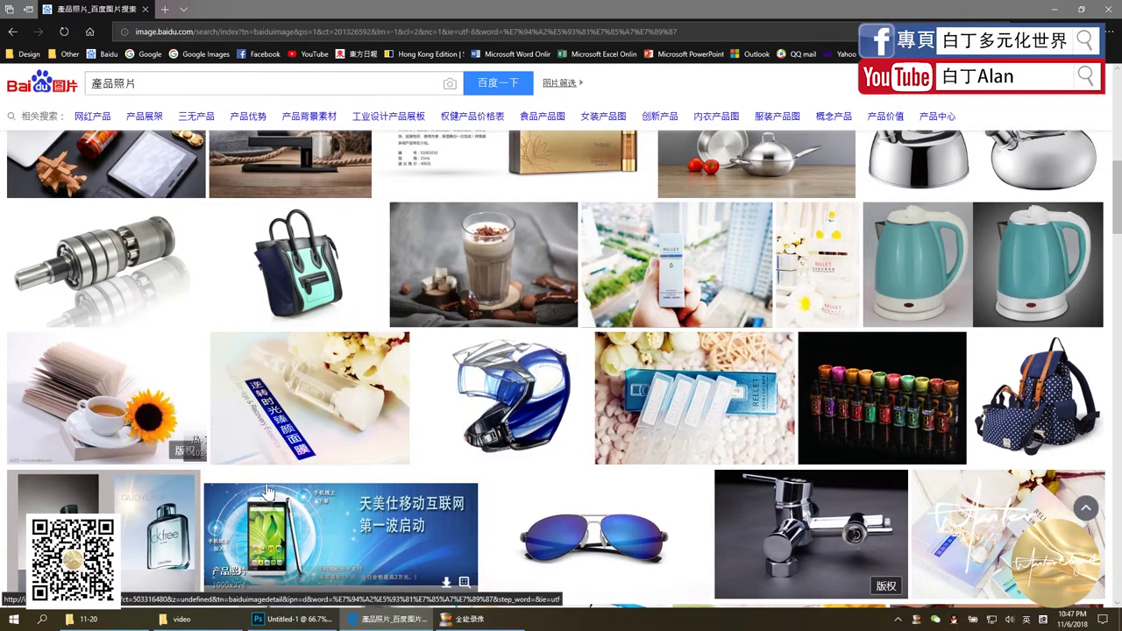
scroll(268, 470, "down", 2)
scroll(280, 461, "down", 2)
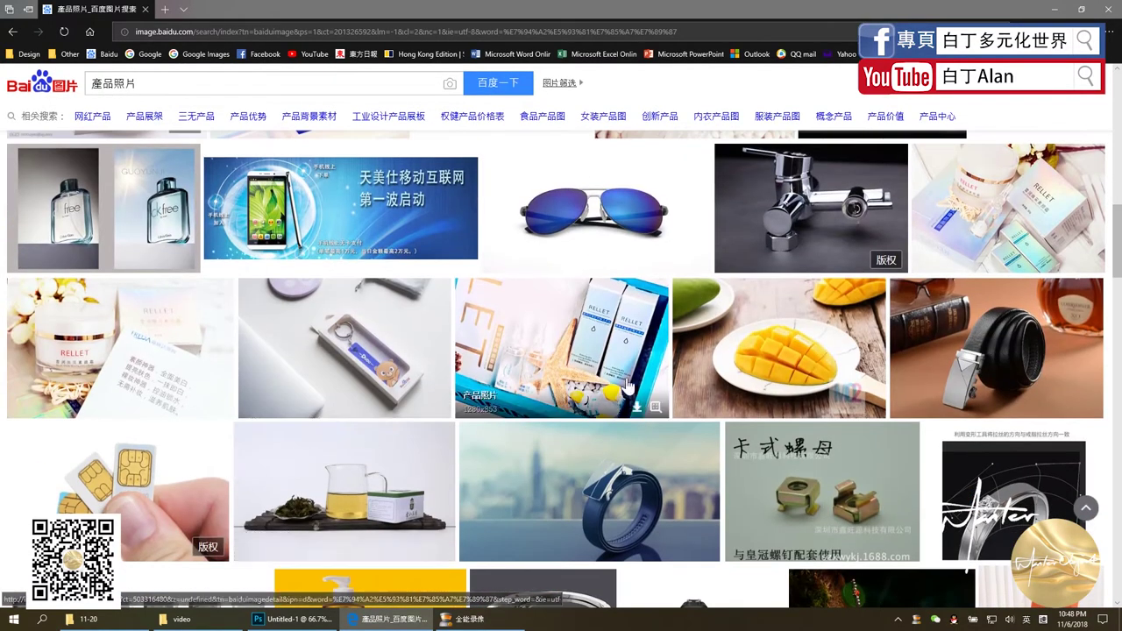
scroll(629, 384, "down", 1)
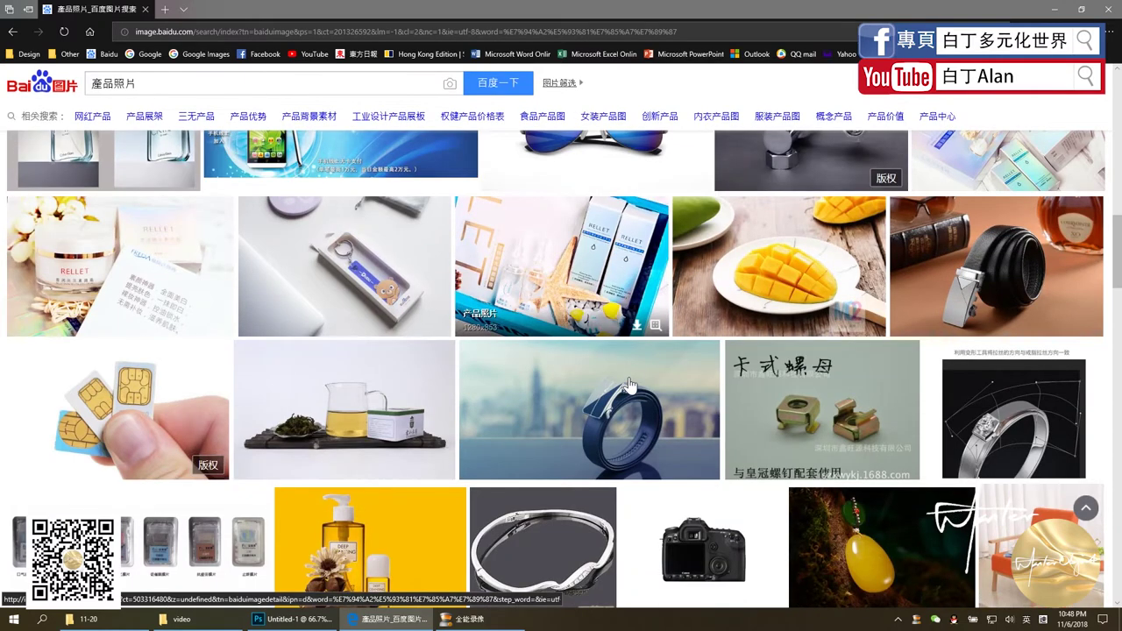
scroll(627, 382, "down", 2)
scroll(626, 381, "up", 1)
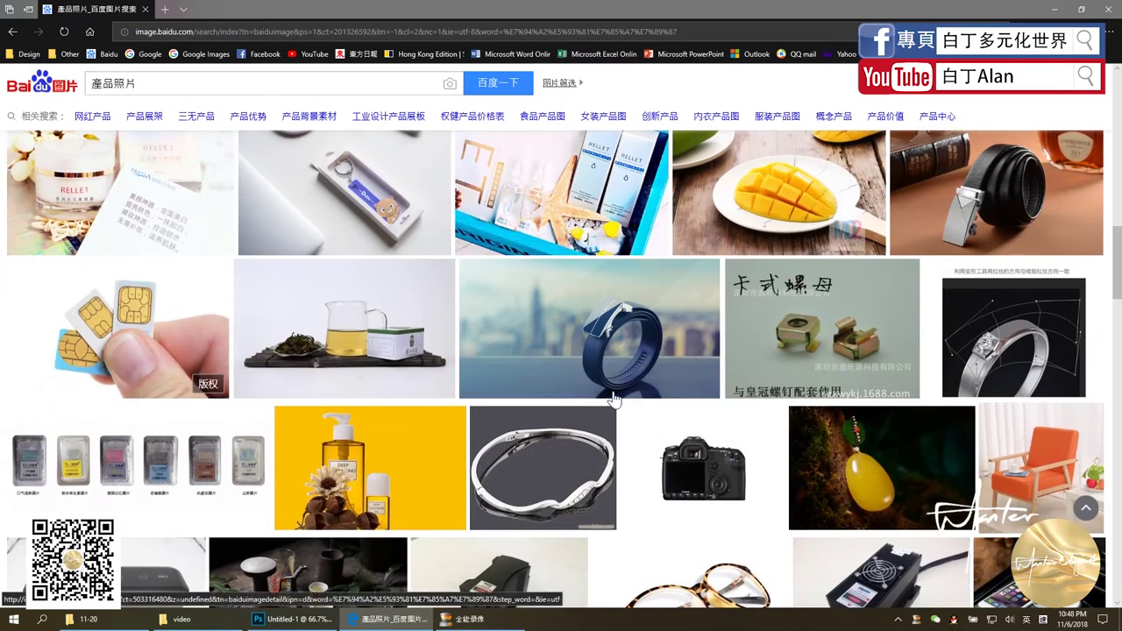
mouse_move(542, 468)
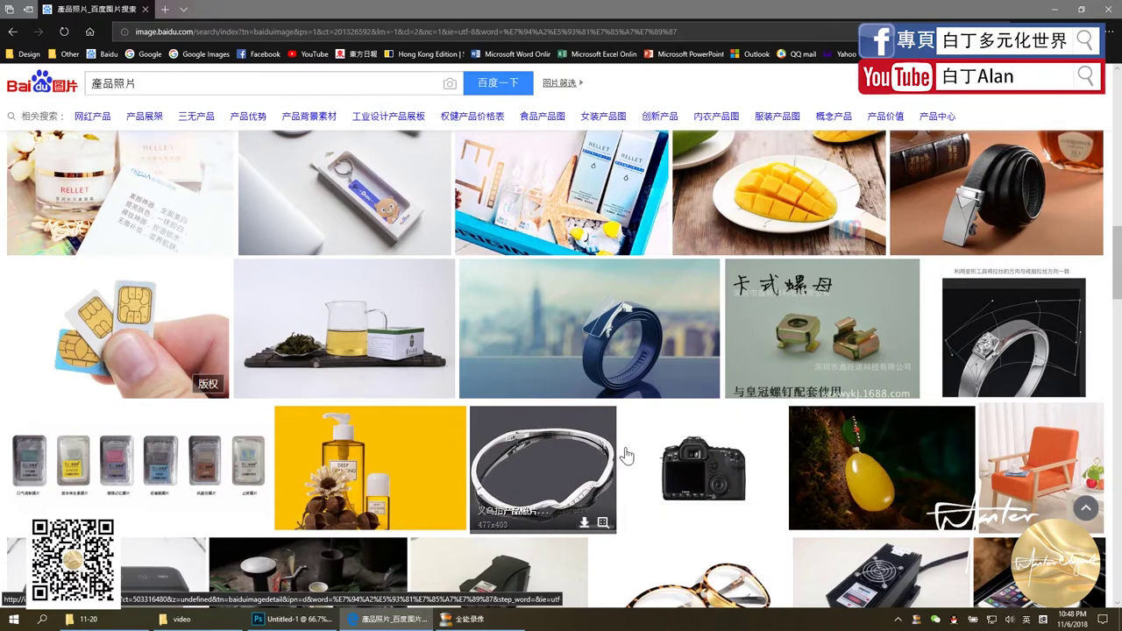
scroll(596, 452, "down", 2)
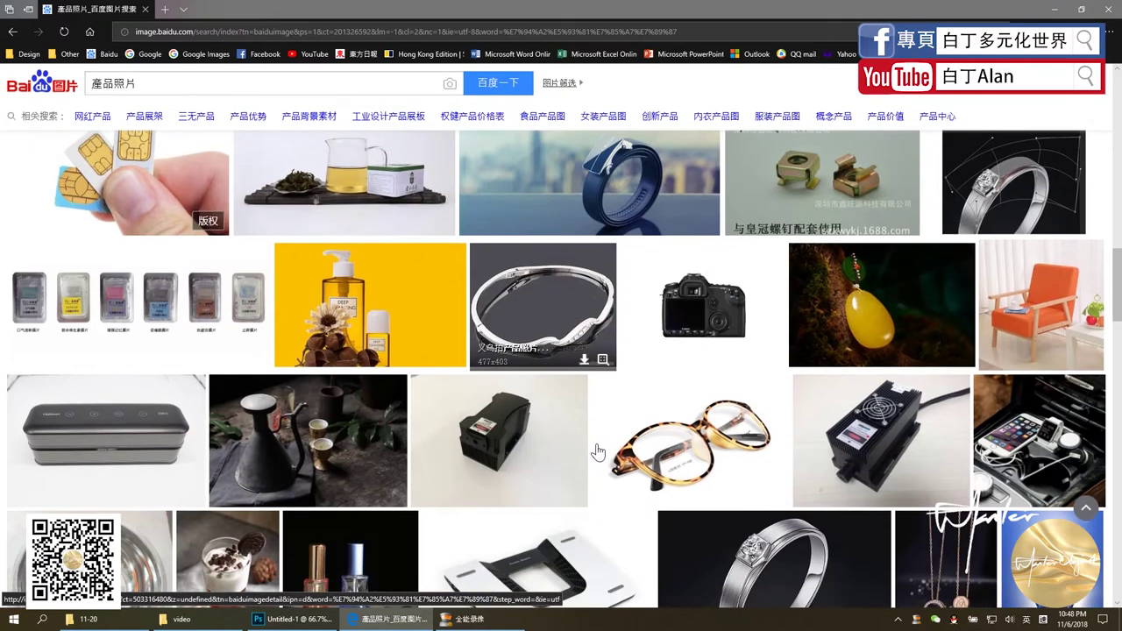
scroll(595, 452, "down", 2)
scroll(596, 447, "down", 2)
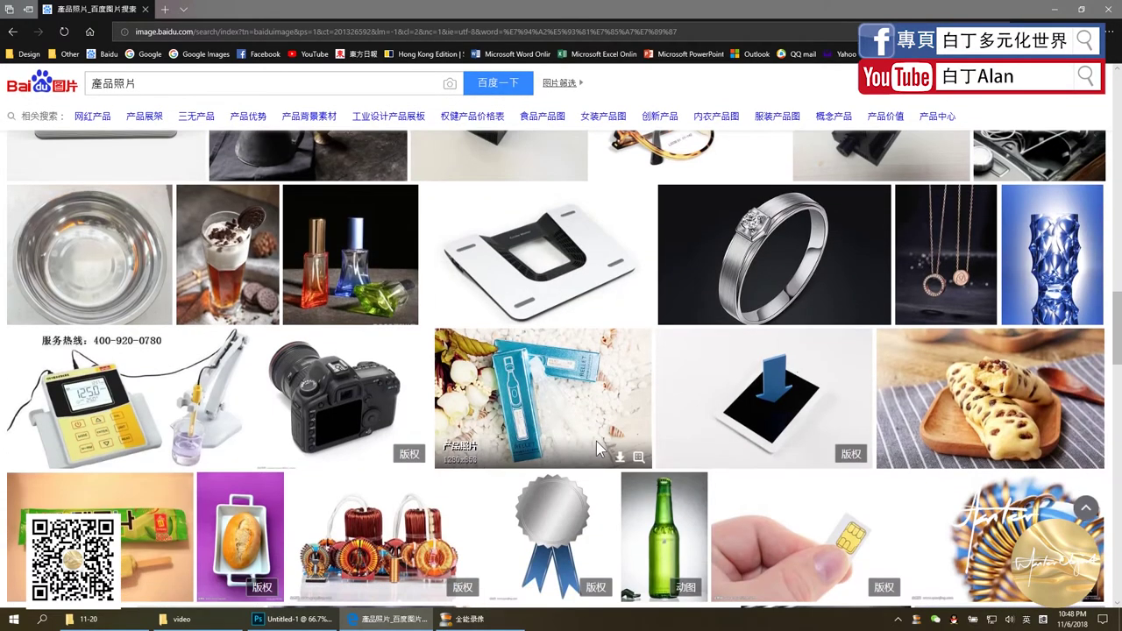
scroll(595, 440, "up", 3)
scroll(594, 440, "up", 5)
scroll(594, 447, "up", 2)
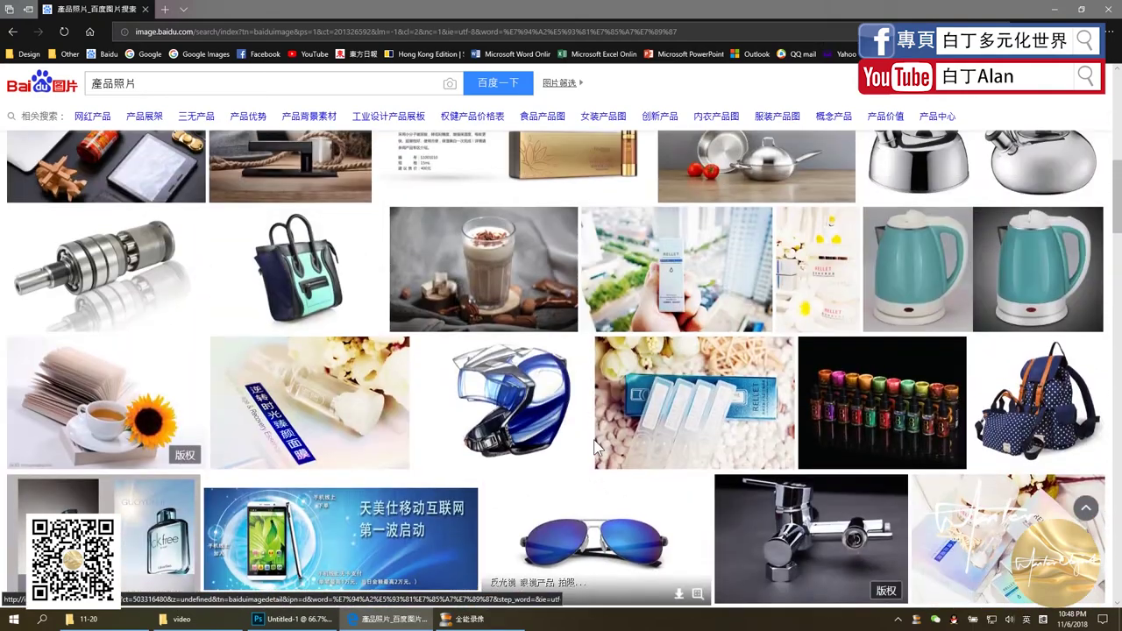
scroll(613, 455, "up", 5)
scroll(653, 456, "up", 2)
scroll(656, 434, "down", 1)
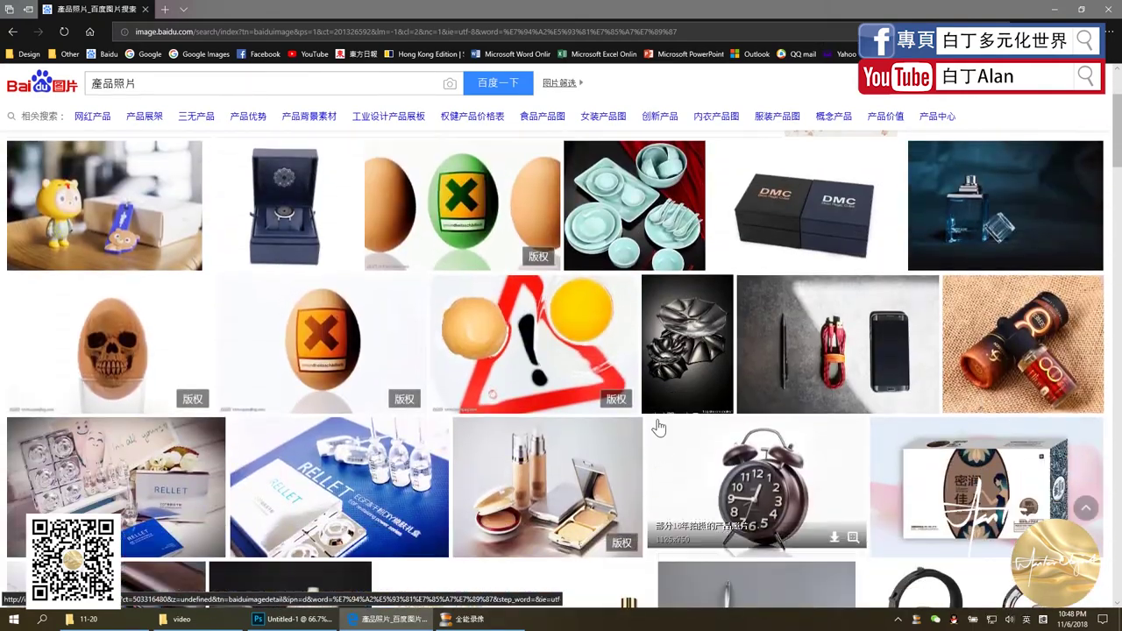
scroll(655, 424, "down", 2)
scroll(656, 395, "down", 1)
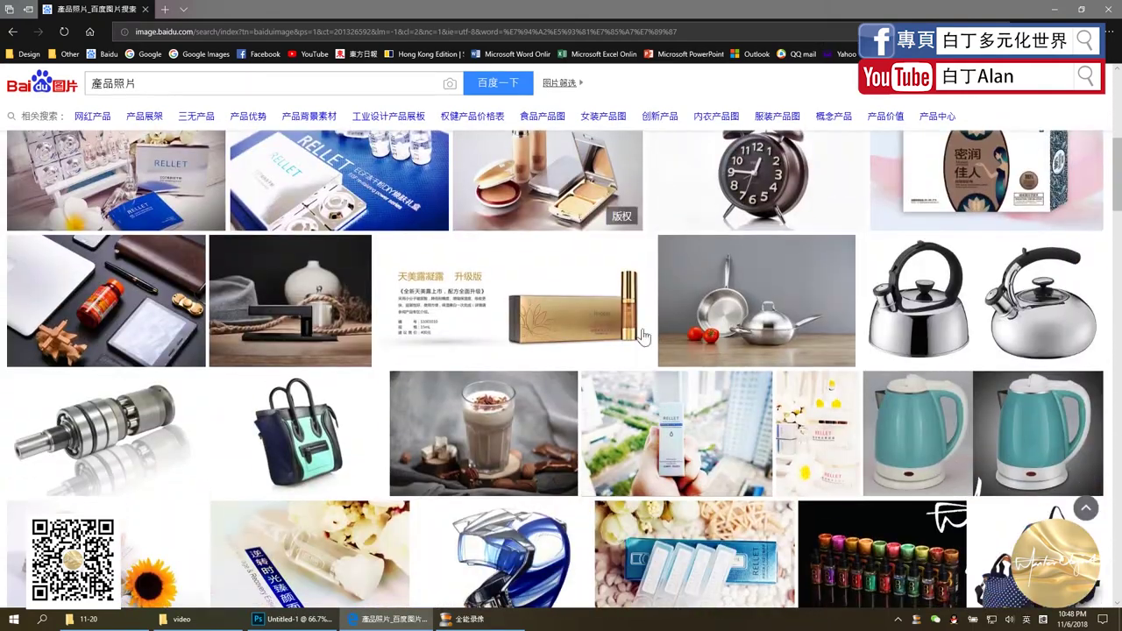
left_click(744, 313)
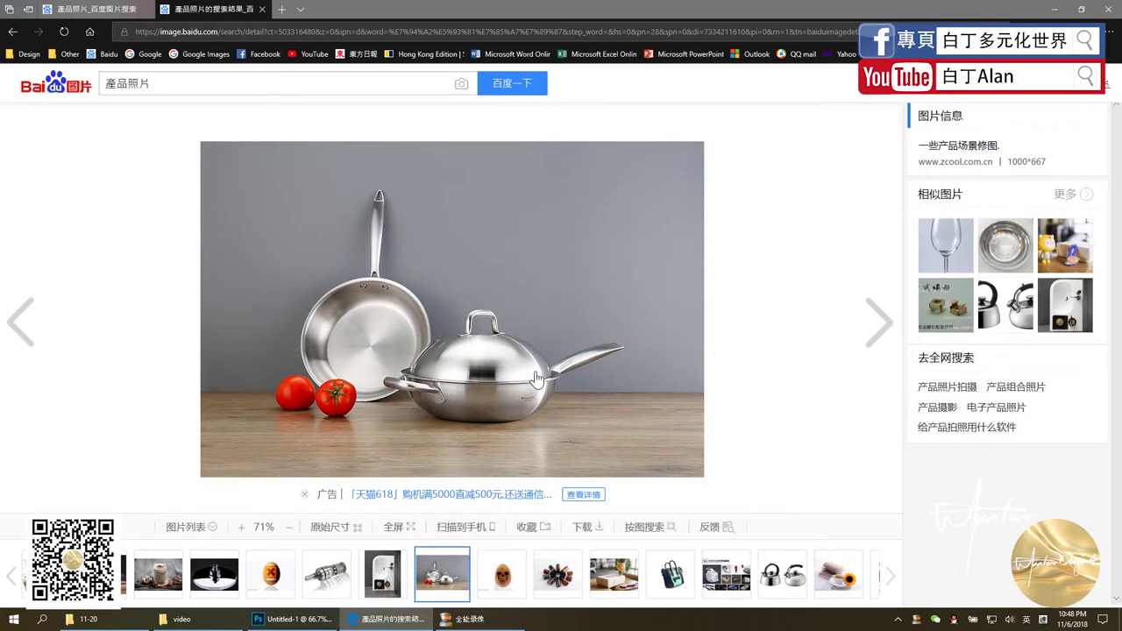
Back in Photoshop, marquee-select the pan photo inside the browser screenshot.
left_click(290, 619)
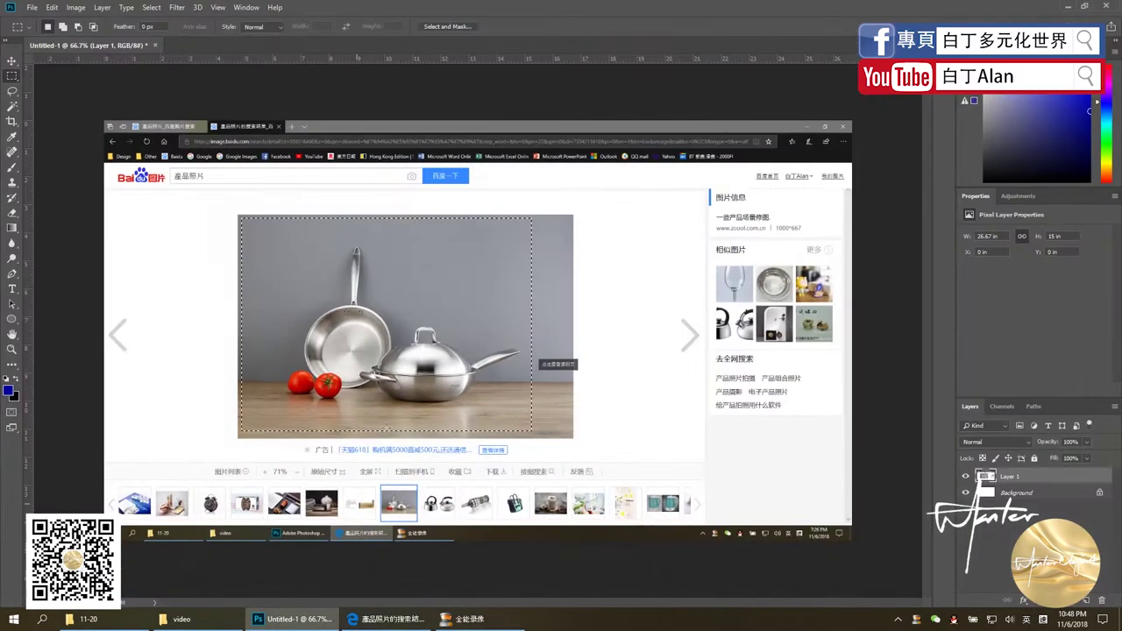
left_click(12, 60)
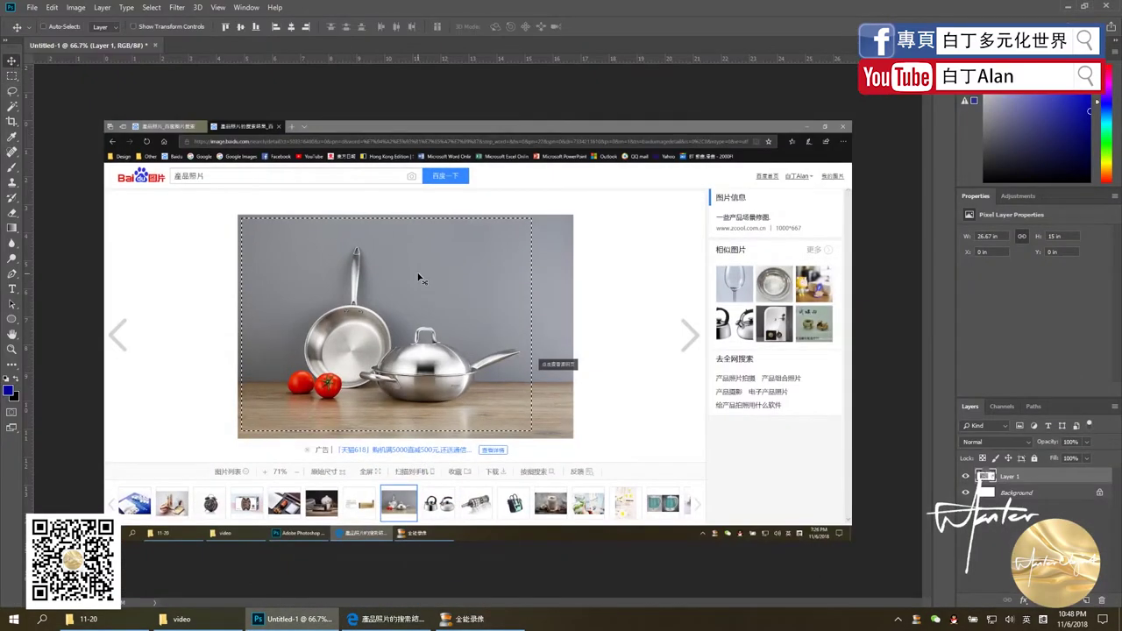
key("ctrl+d")
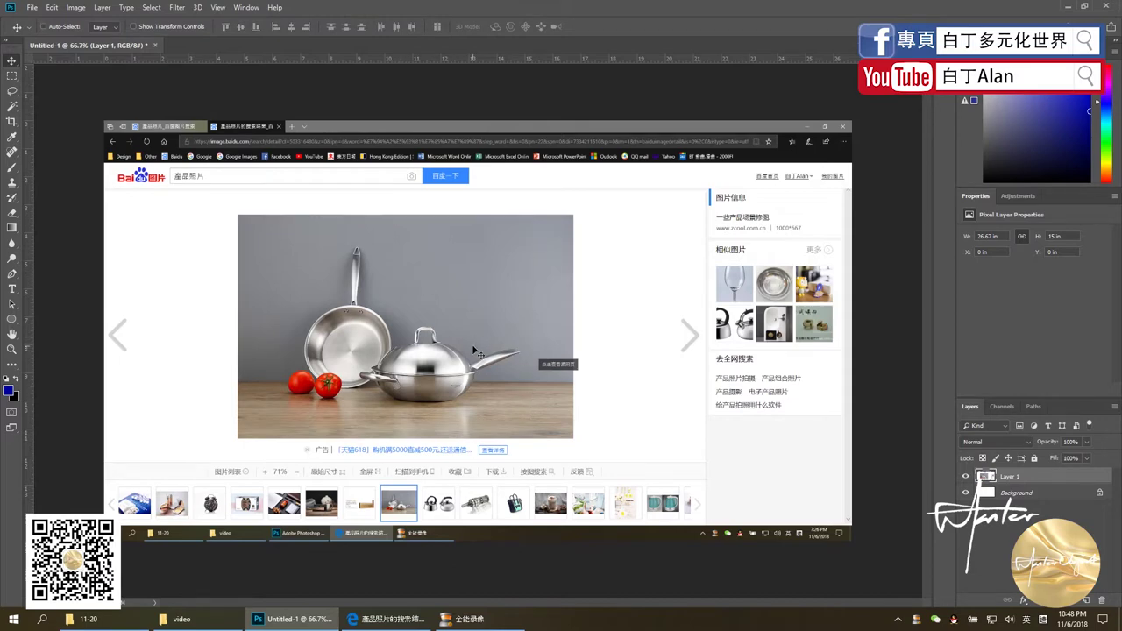
key("m")
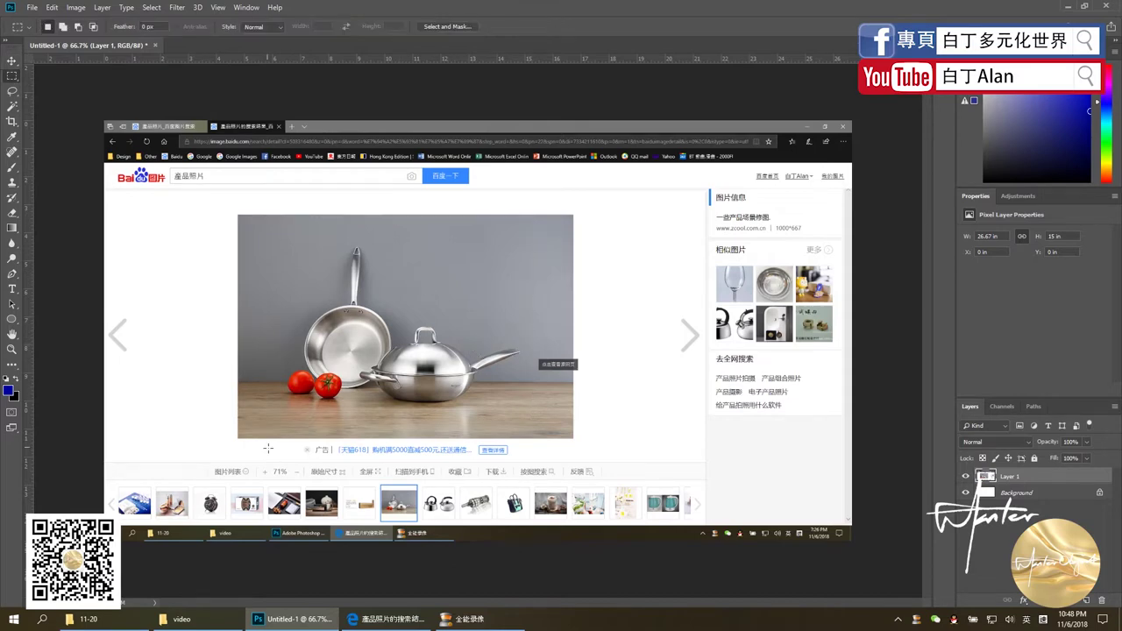
left_click_drag(239, 215, 532, 430)
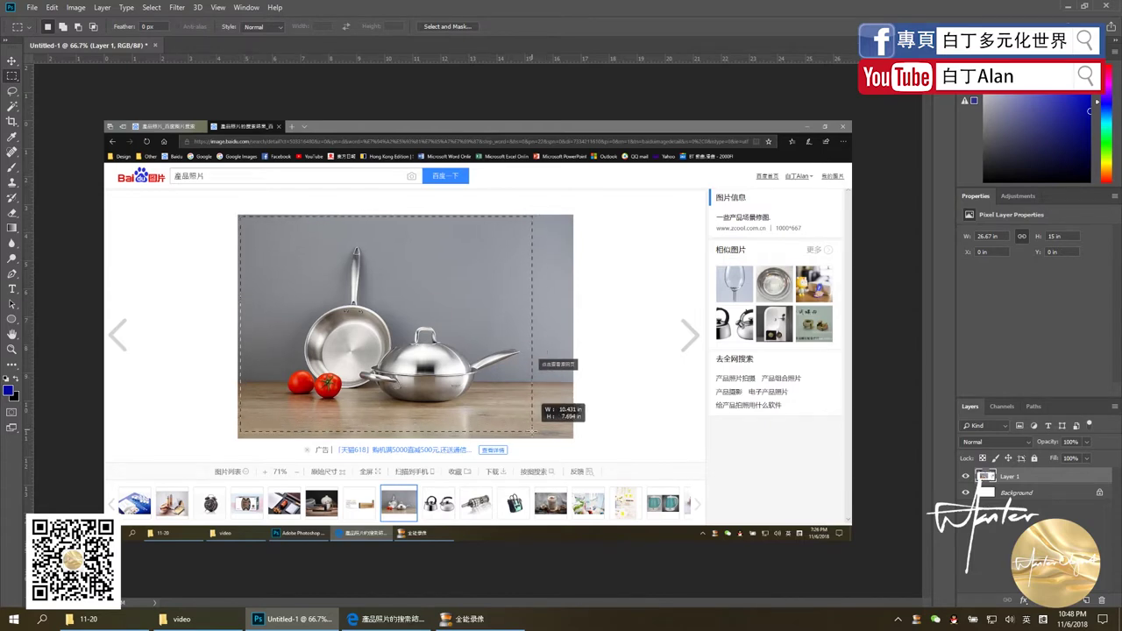
left_click_drag(532, 430, 532, 436)
Copy the selected photo to a new layer and delete the screenshot layer, Layer 1.
key("ctrl+j")
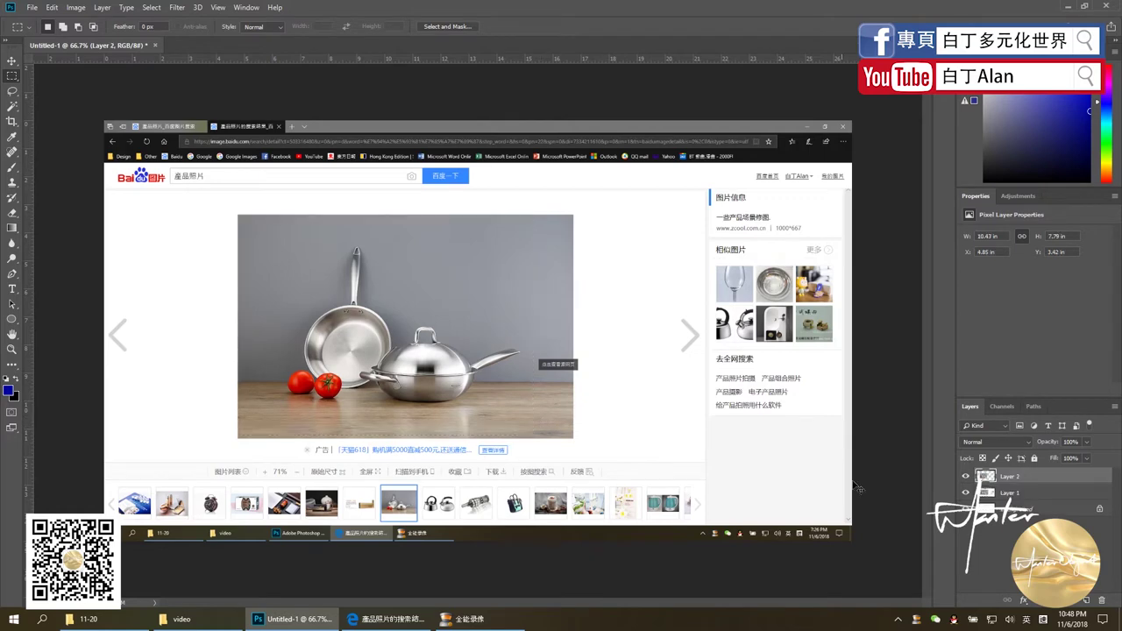
left_click(1037, 501)
key("Delete")
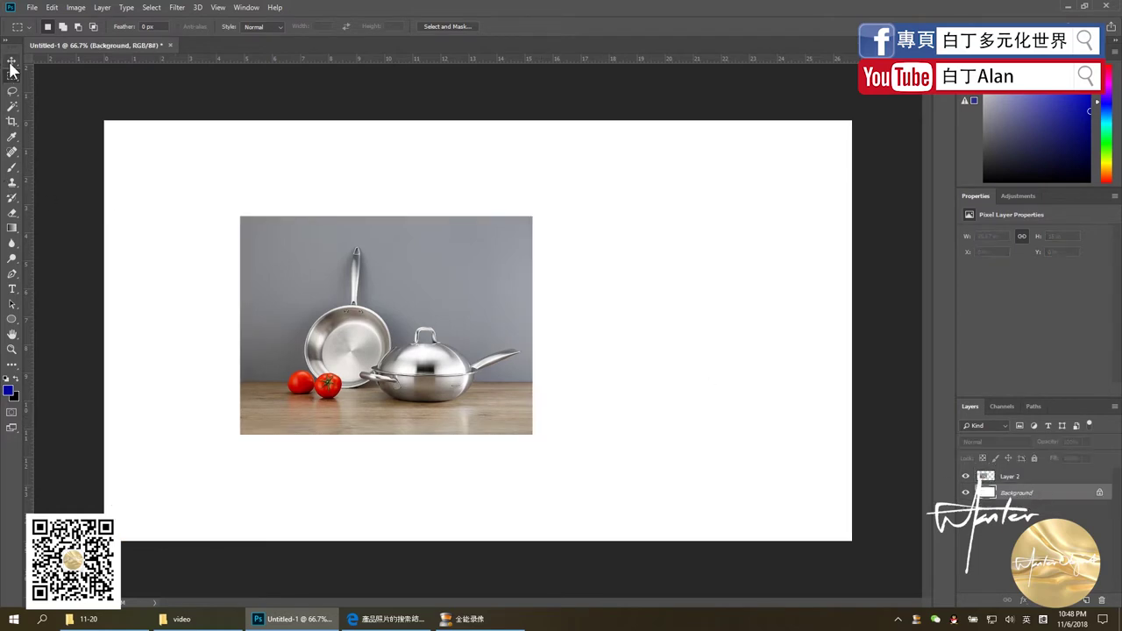
Move the photo to the canvas top and scale it to about 20.46 × 15.29 in.
left_click(10, 63)
left_click_drag(433, 352, 351, 257)
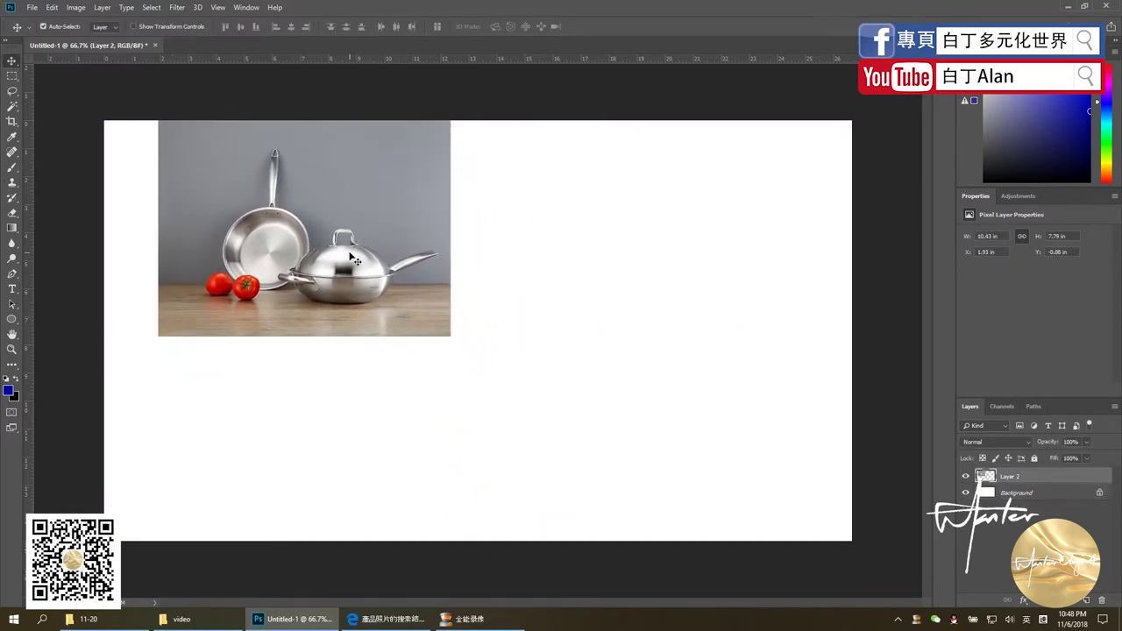
key("ctrl+t")
mouse_move(451, 337)
left_mouse_down()
mouse_move(781, 499)
mouse_move(769, 491)
left_mouse_up()
key("Return")
left_click_drag(607, 431, 619, 429)
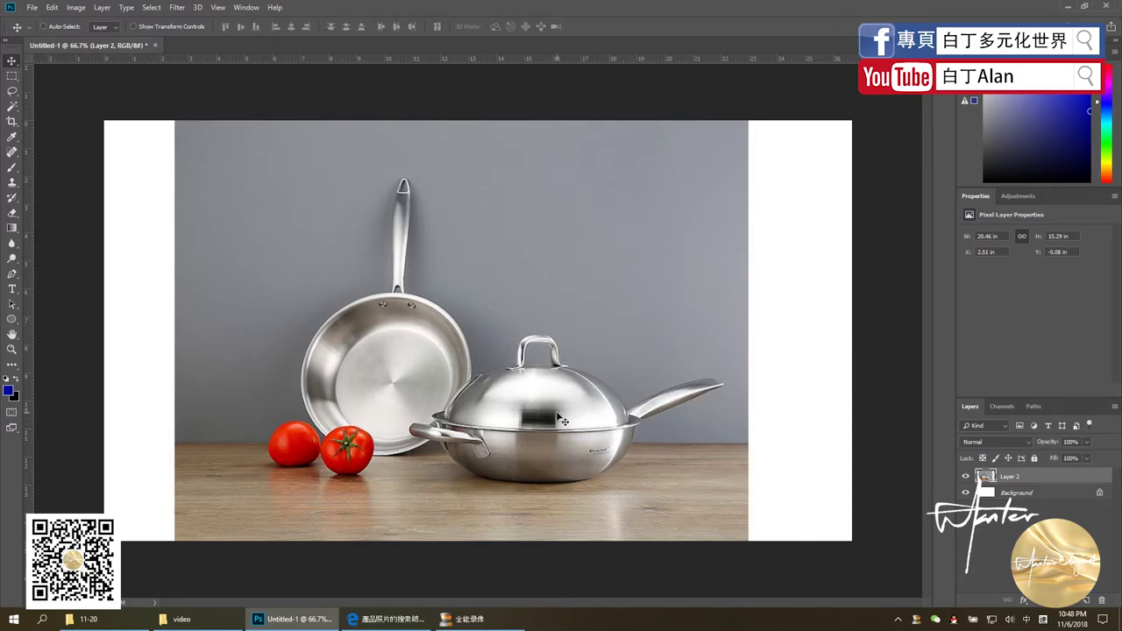
key("p")
key("p")
key("alt+shift")
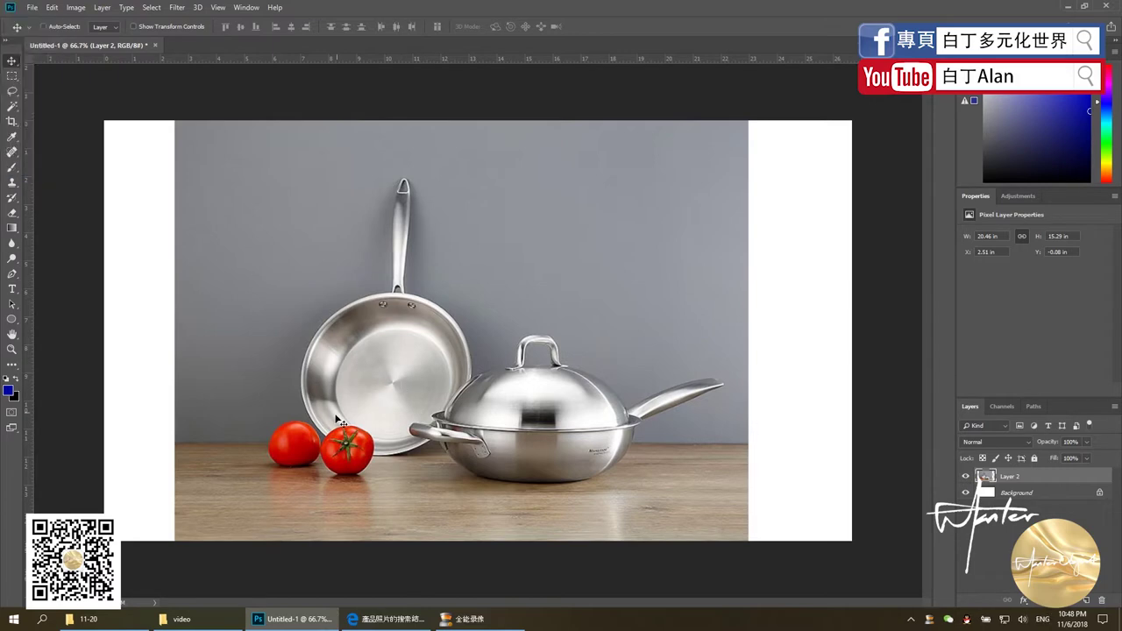
Begin a Pen path at the tomato's base, curving up along the right tomato.
key("p")
scroll(298, 456, "up", 2)
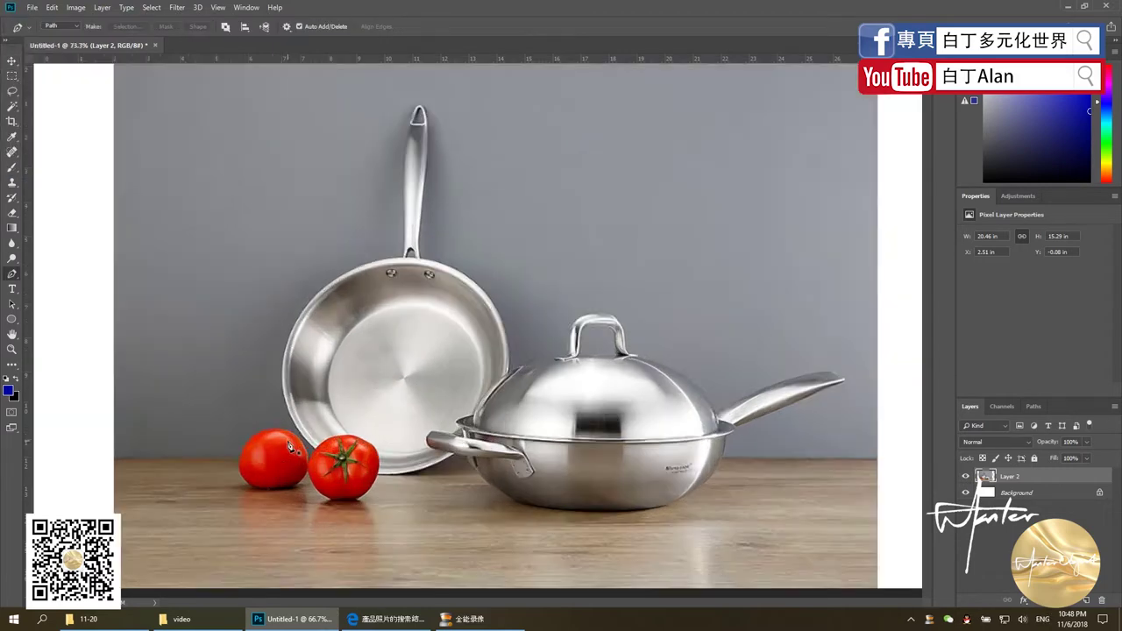
scroll(281, 477, "up", 3)
scroll(272, 499, "up", 3)
left_click(274, 498)
left_click_drag(464, 481, 484, 436)
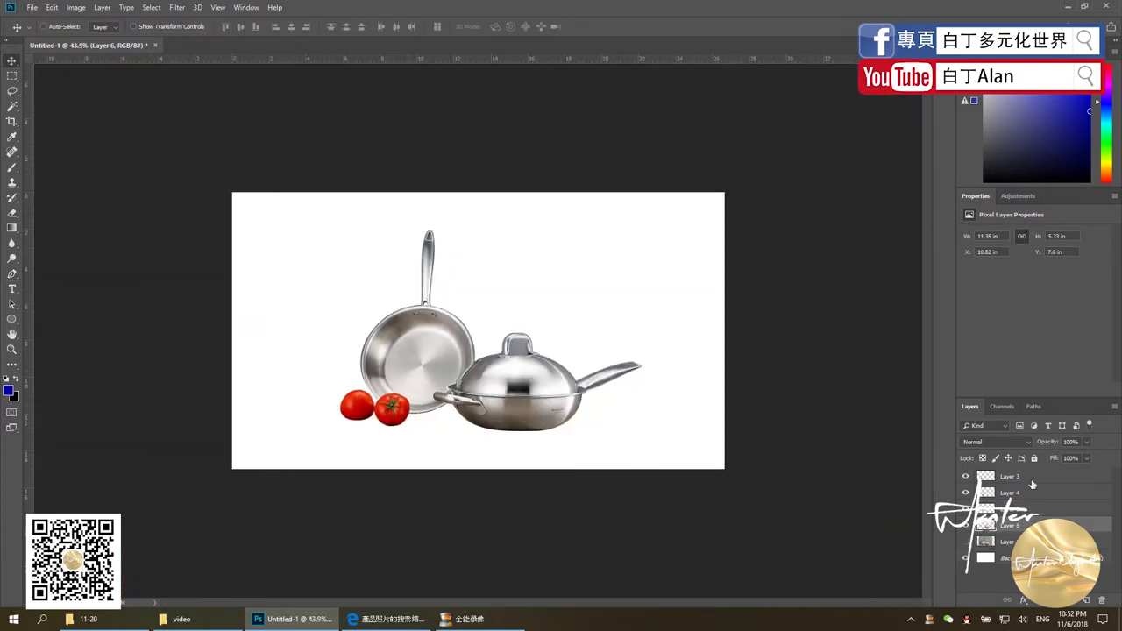
Unhide the original photo Layer 2 and duplicate it as Layer 2 copy.
left_click(1032, 481, "shift")
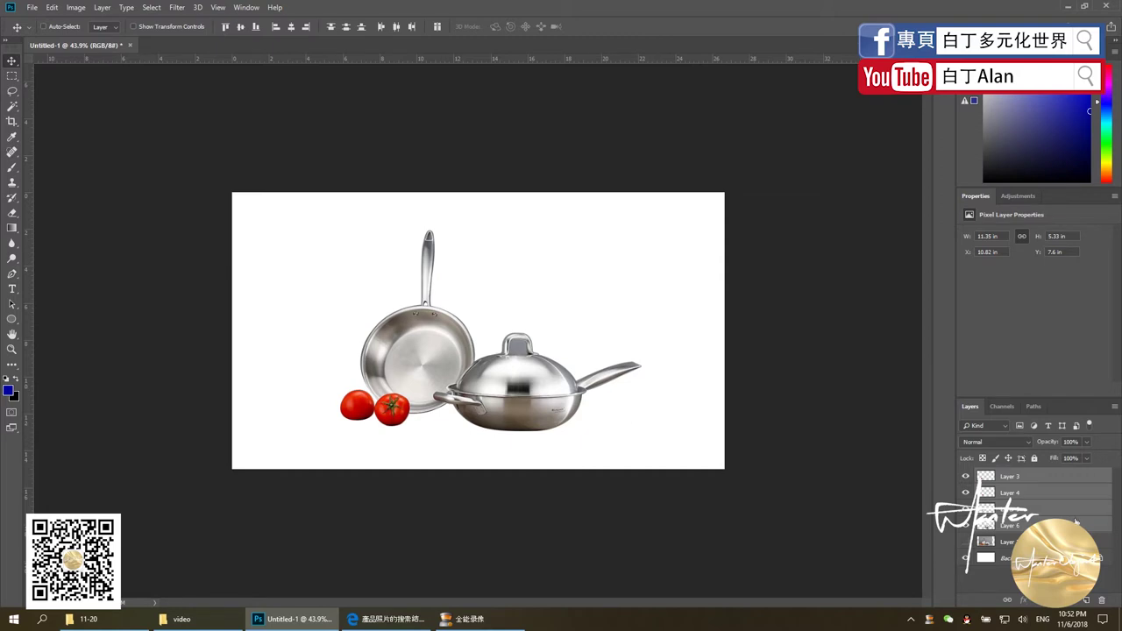
left_click(966, 542)
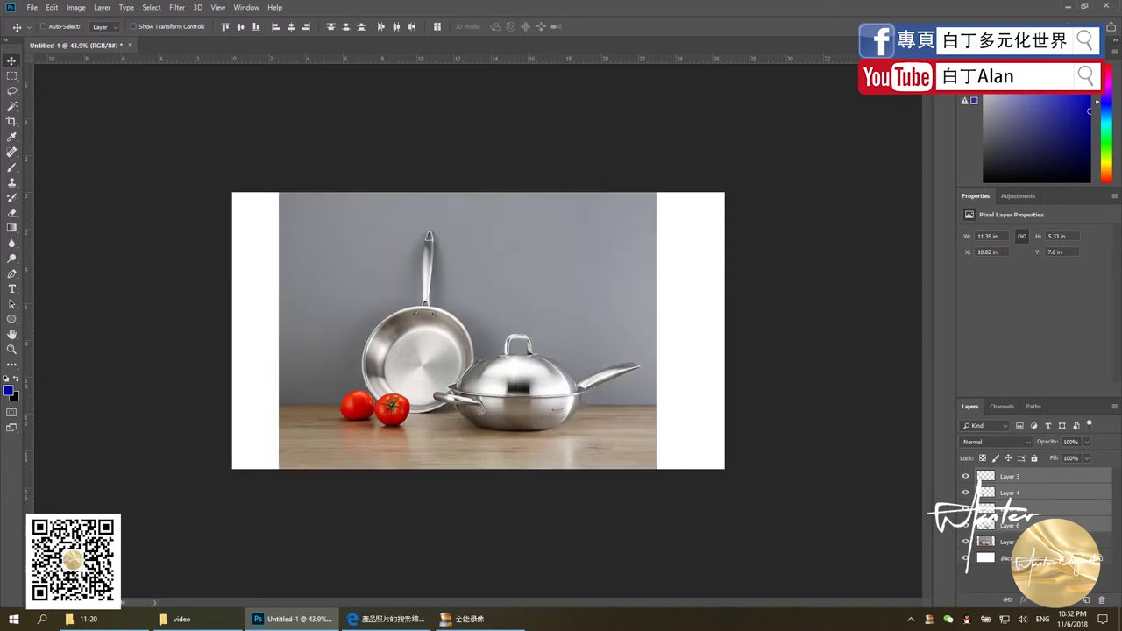
left_click(1012, 541)
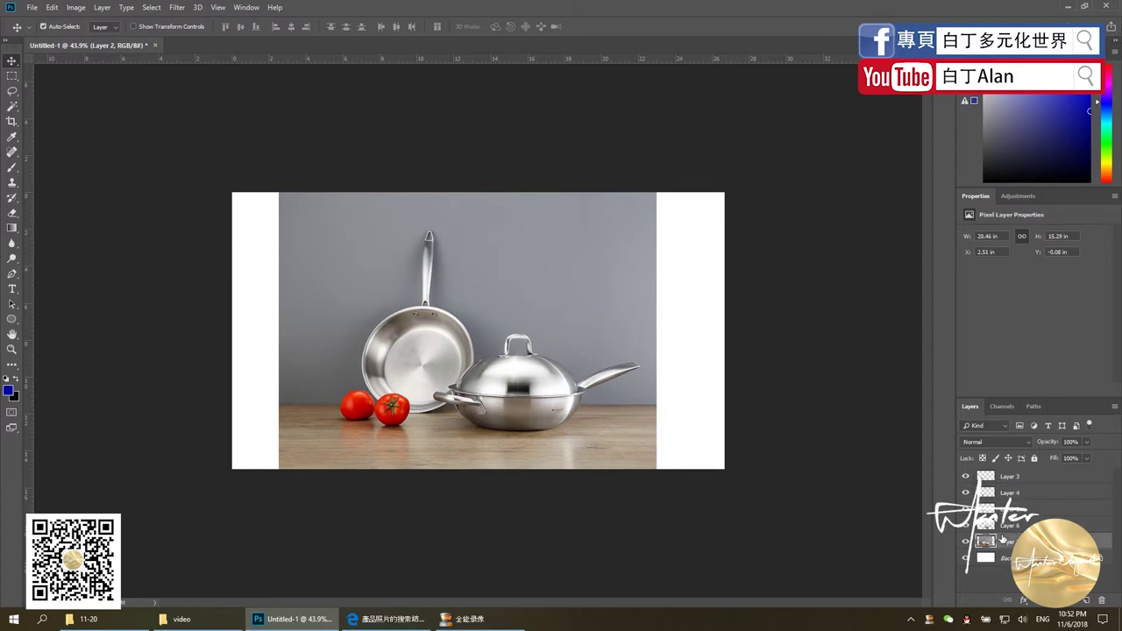
key("ctrl+j")
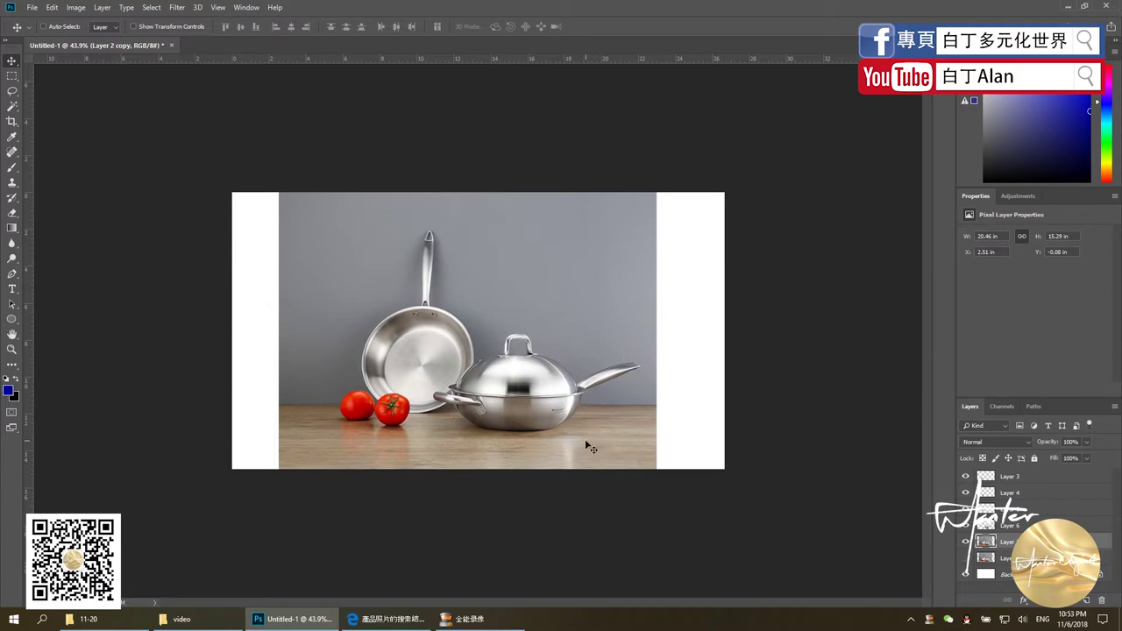
Brighten the duplicate with Levels, moving the white input slider to 163.
key("ctrl+u")
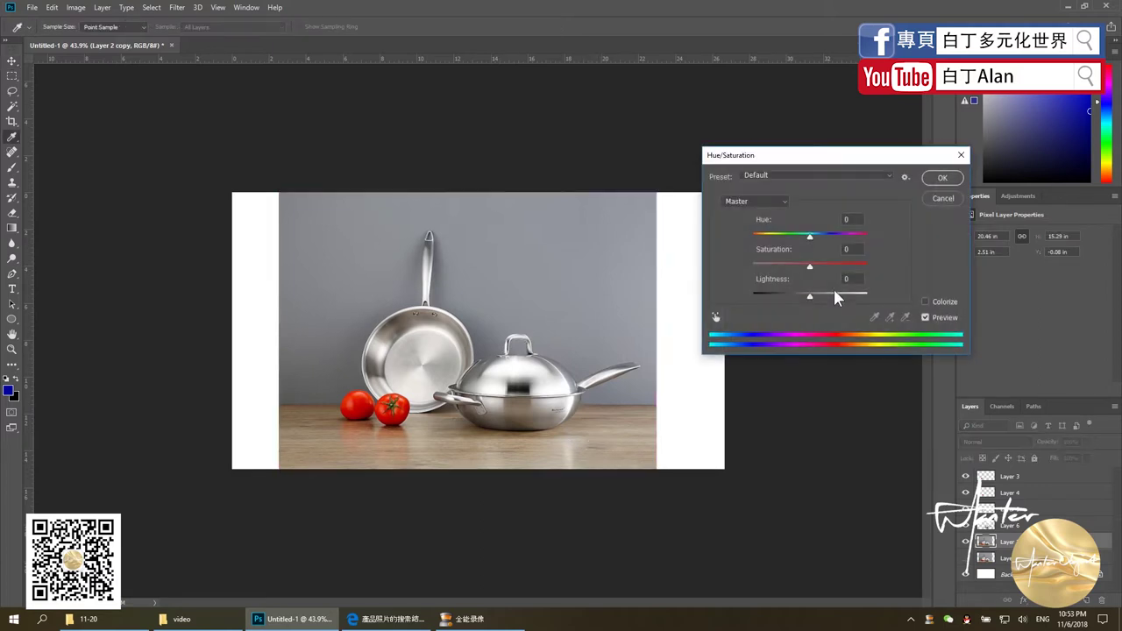
left_click_drag(811, 265, 669, 261)
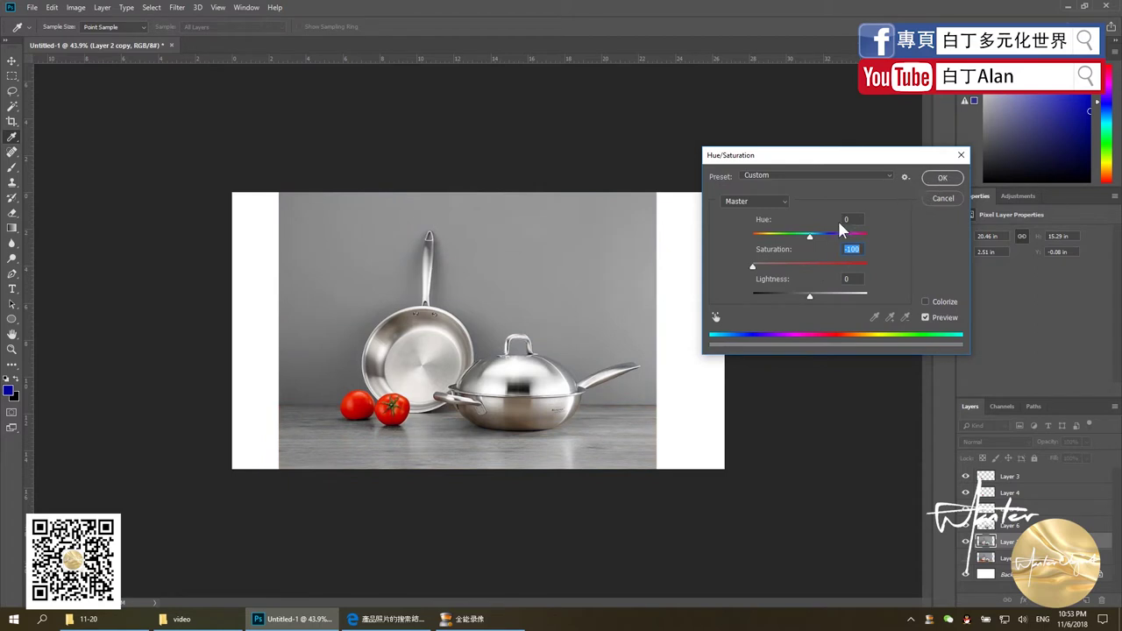
left_click(934, 199)
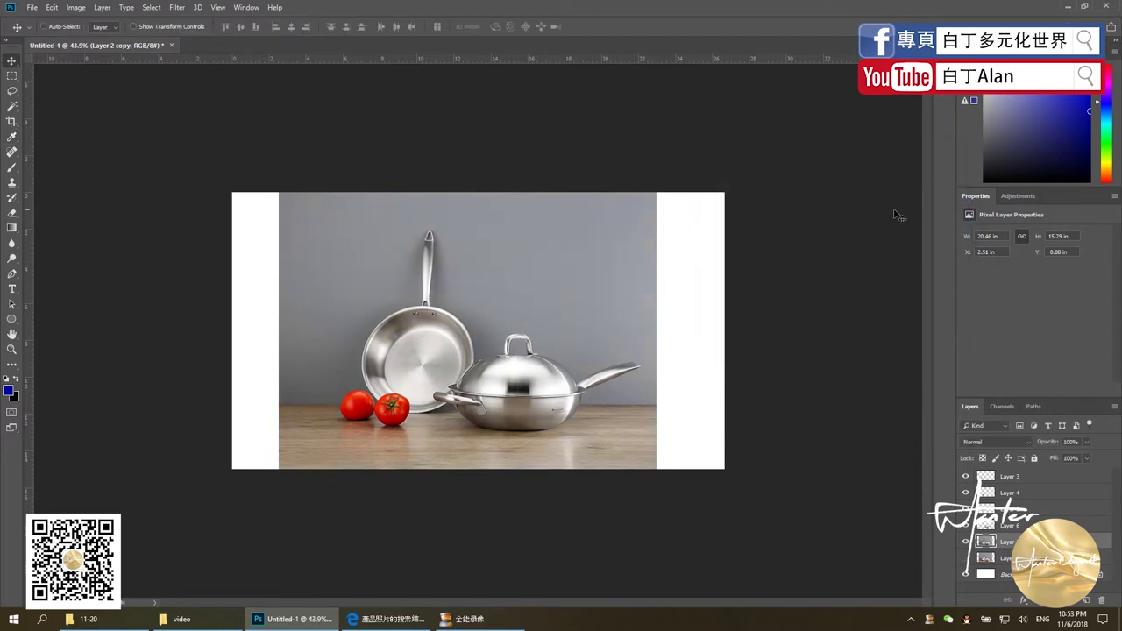
key("ctrl+l")
left_click_drag(213, 213, 161, 213)
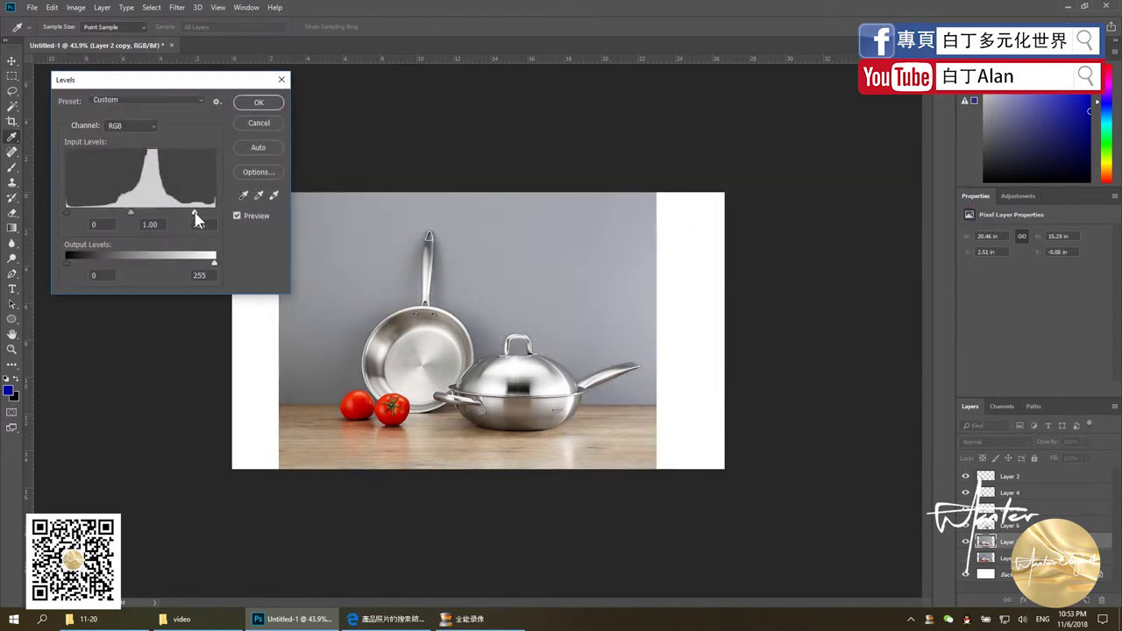
left_click(251, 101)
Desaturate it to black and white and erase the backdrop around the pan handle.
key("ctrl+u")
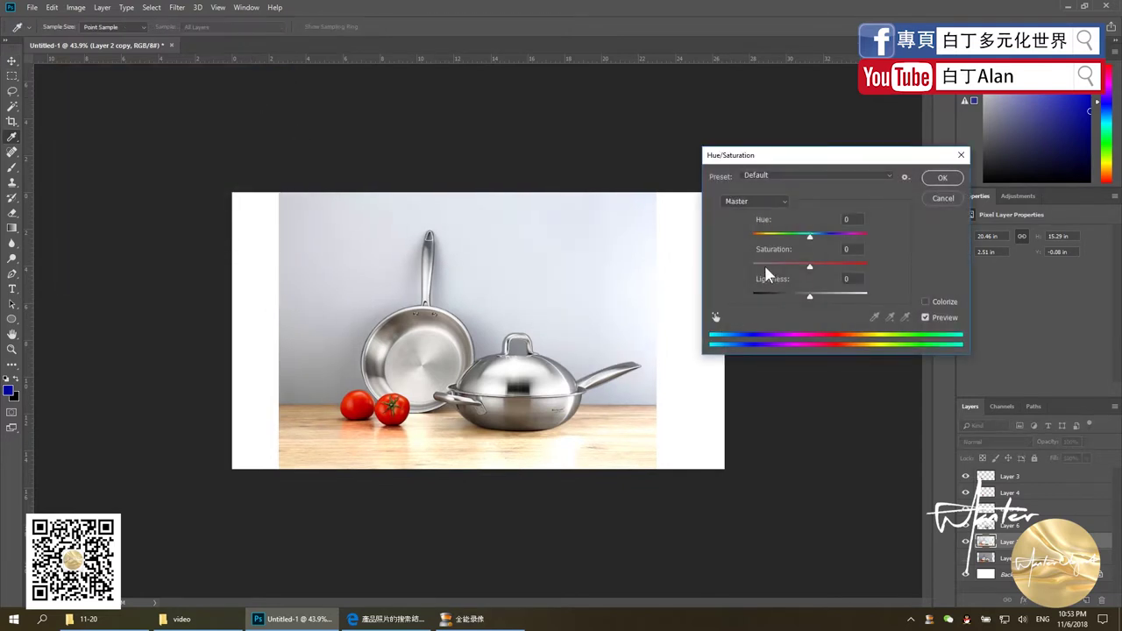
left_click_drag(765, 265, 745, 265)
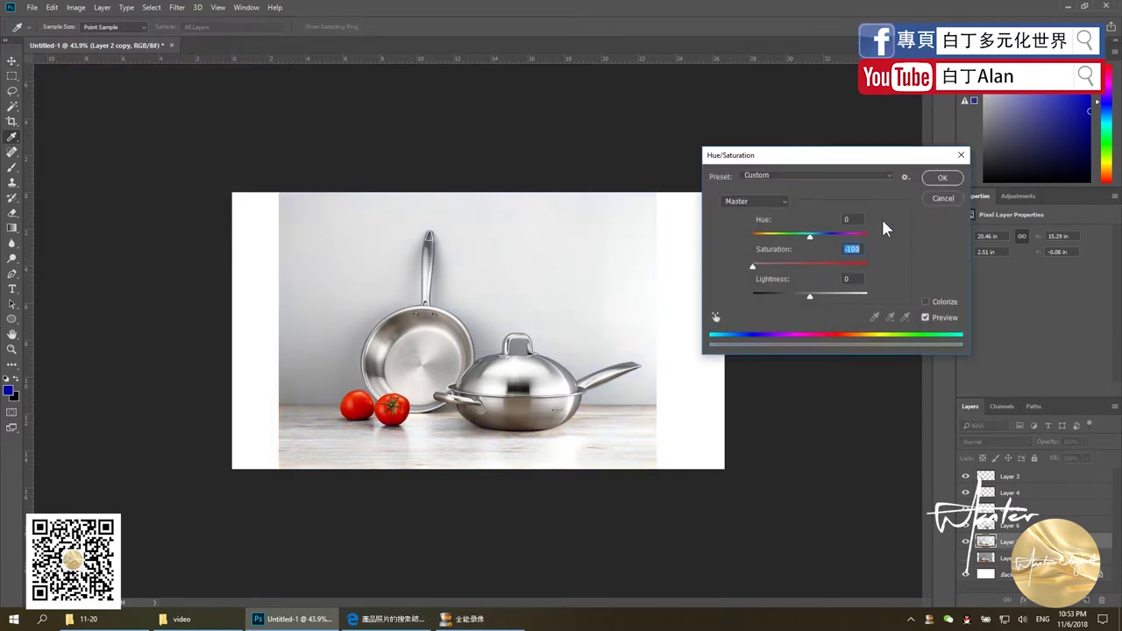
left_click(942, 177)
key("e")
mouse_move(342, 183)
left_mouse_down()
mouse_move(453, 243)
mouse_move(463, 280)
mouse_move(439, 315)
mouse_move(342, 337)
mouse_move(403, 377)
mouse_move(296, 399)
mouse_move(253, 340)
mouse_move(654, 311)
mouse_move(591, 284)
mouse_move(240, 307)
mouse_move(360, 266)
mouse_move(629, 220)
mouse_move(344, 263)
left_mouse_up()
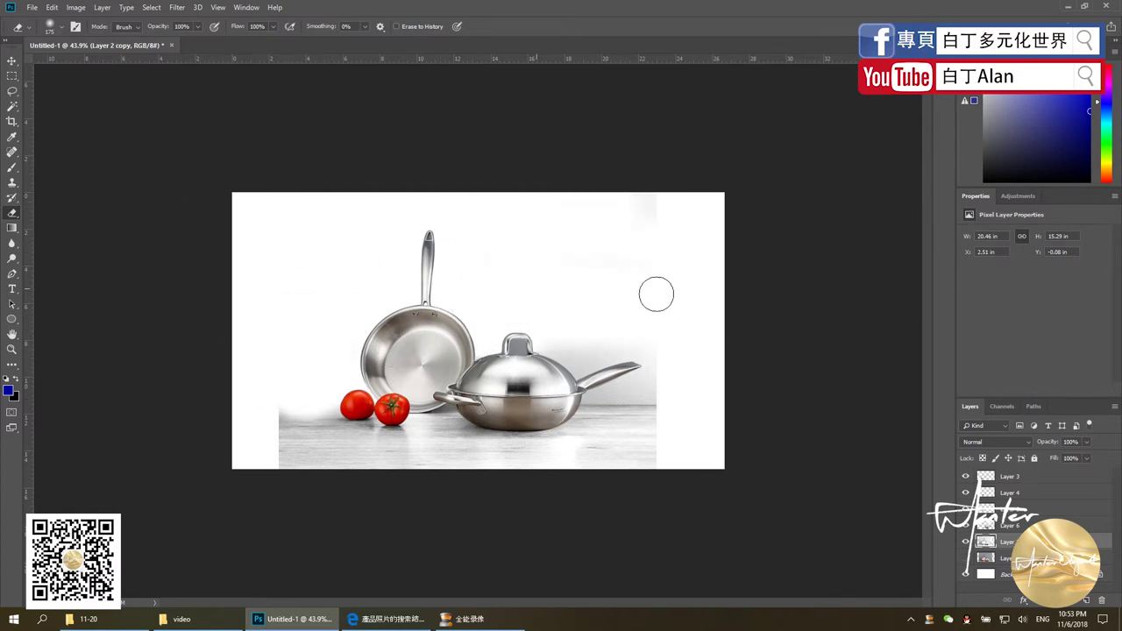
Erase the grey backdrop beside the lid and lighten the shadows under the tomatoes and wok.
mouse_move(656, 294)
left_mouse_down()
mouse_move(601, 338)
mouse_move(529, 363)
mouse_move(605, 390)
mouse_move(619, 380)
mouse_move(637, 398)
mouse_move(619, 443)
mouse_move(661, 433)
mouse_move(484, 457)
mouse_move(365, 453)
mouse_move(303, 436)
mouse_move(290, 407)
mouse_move(313, 418)
mouse_move(335, 400)
left_mouse_up()
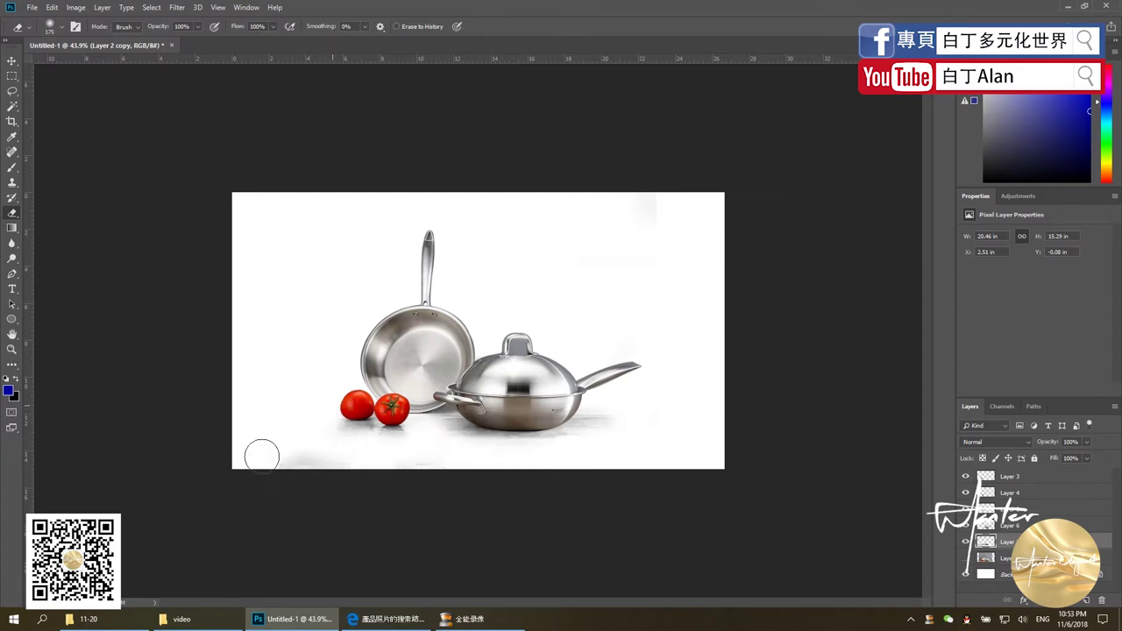
scroll(371, 455, "up", 3)
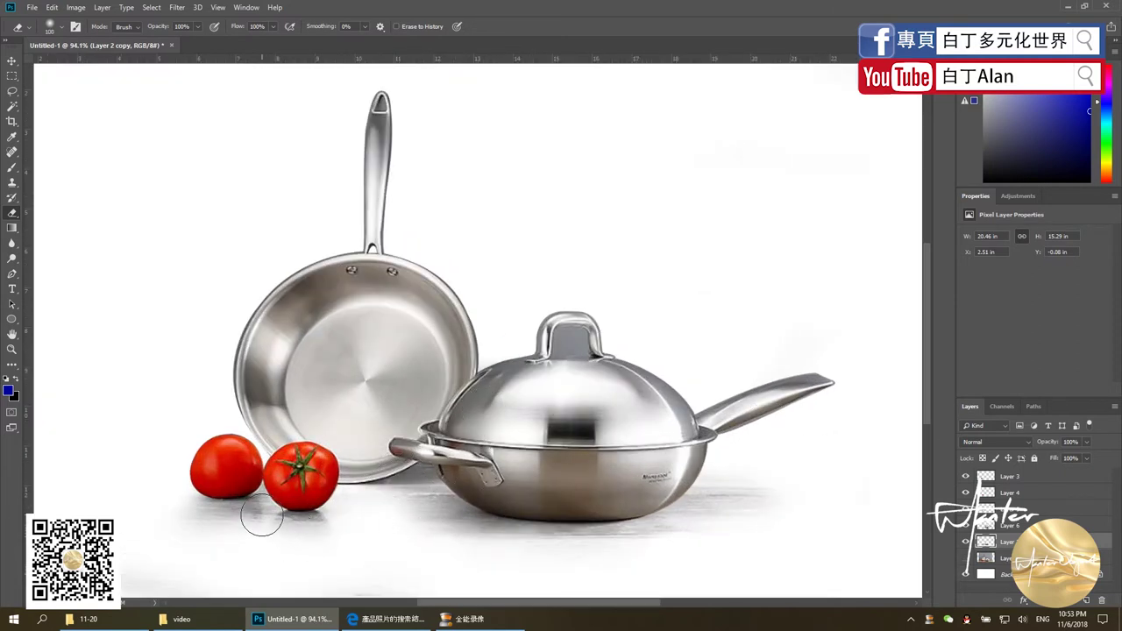
left_click_drag(262, 519, 251, 518)
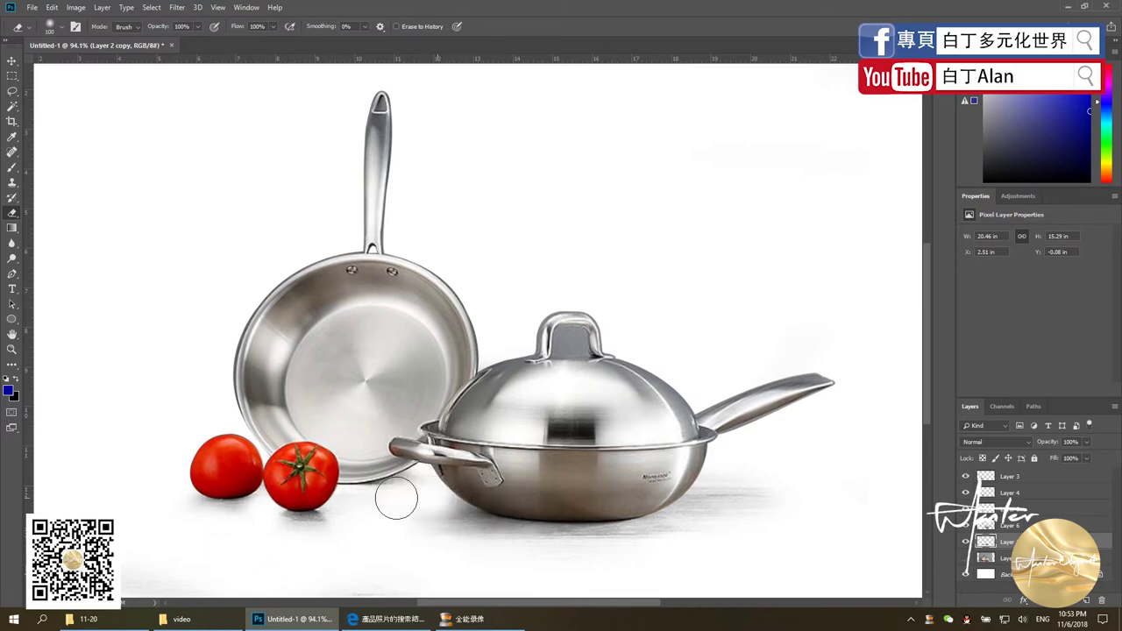
left_click_drag(396, 498, 448, 502)
key("ctrl+z")
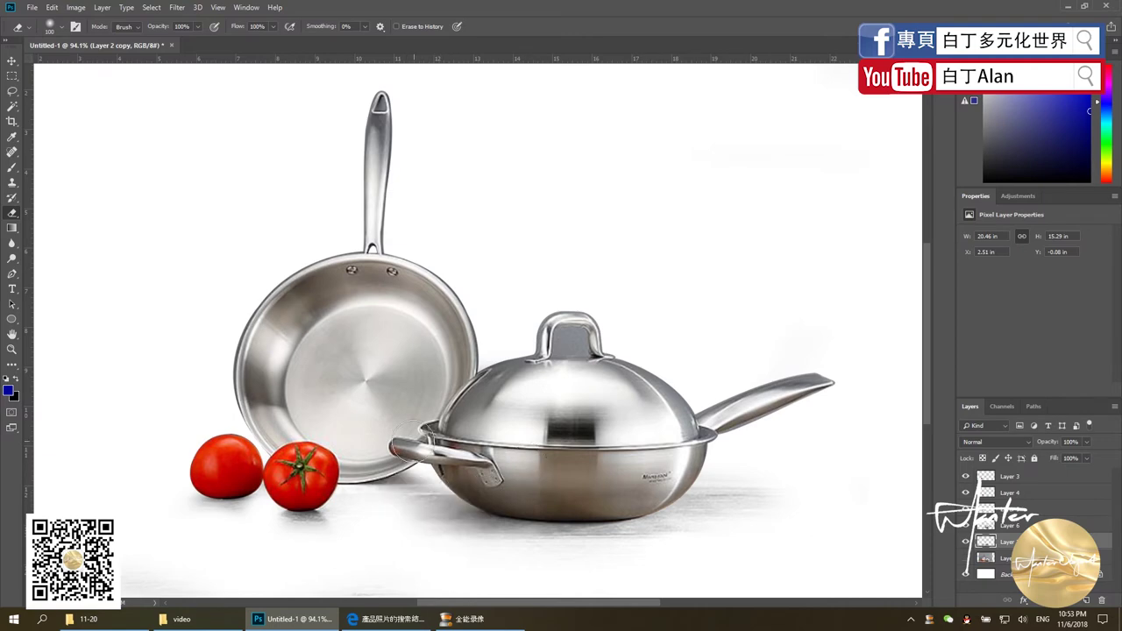
left_click_drag(409, 502, 482, 501)
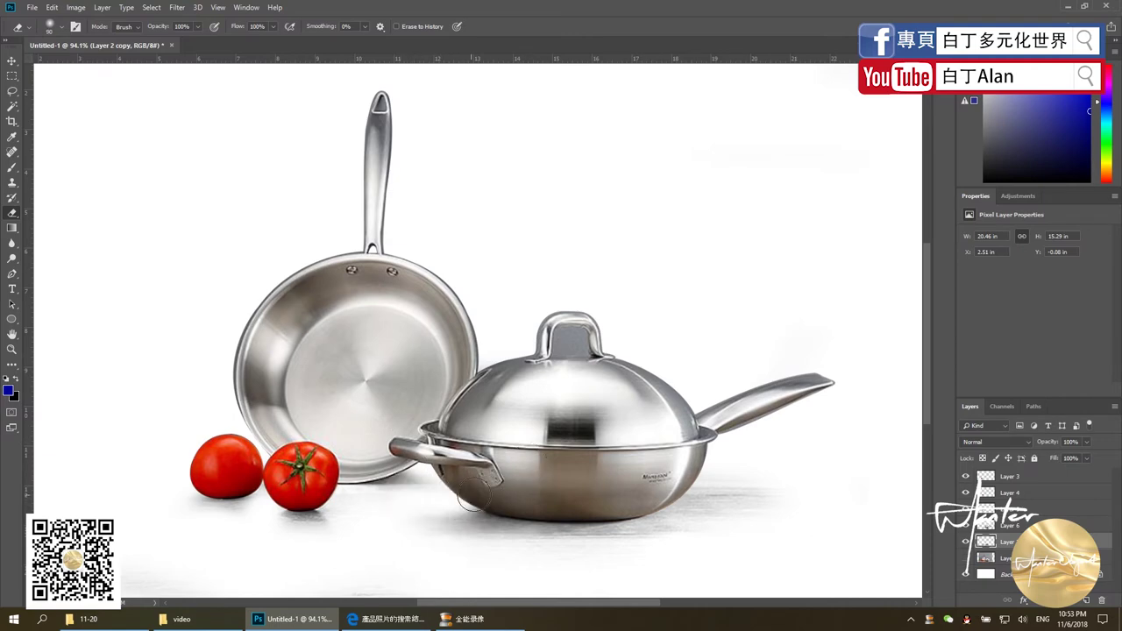
left_click_drag(760, 491, 798, 511)
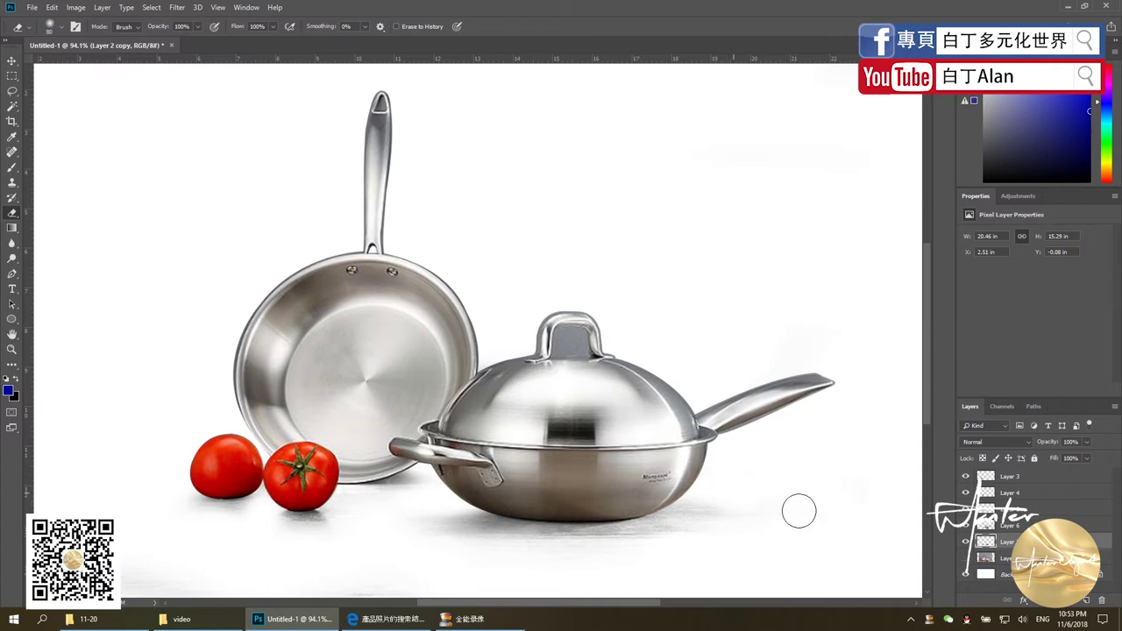
scroll(630, 566, "down", 3)
scroll(540, 463, "down", 2)
scroll(430, 367, "up", 2)
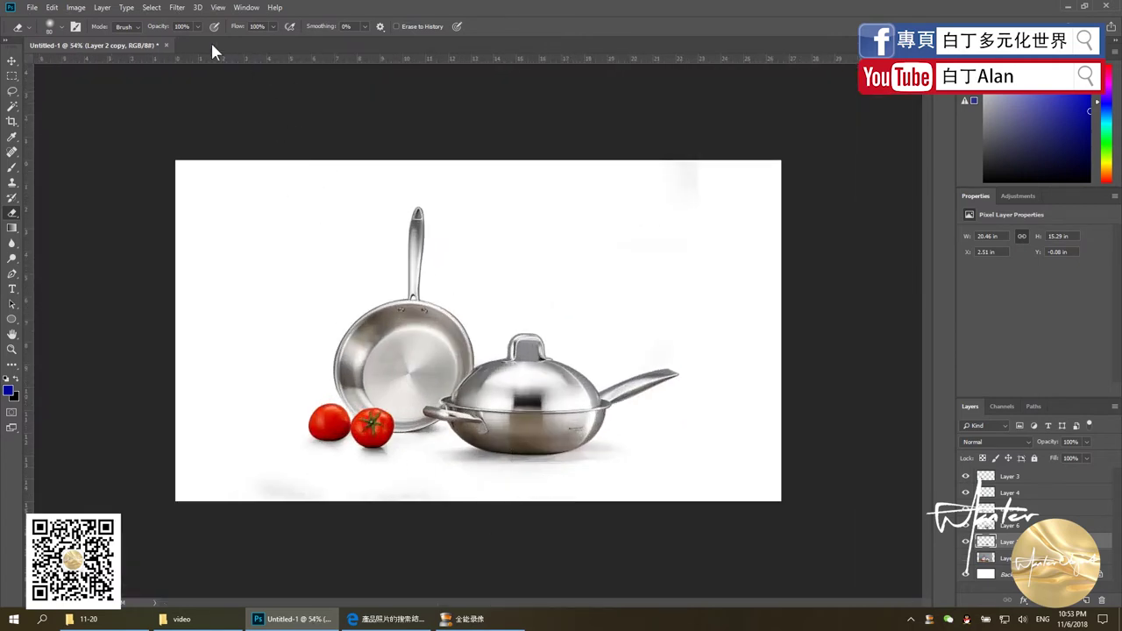
Apply a slight Gaussian Blur to the black-and-white Layer 2 copy.
left_click(177, 7)
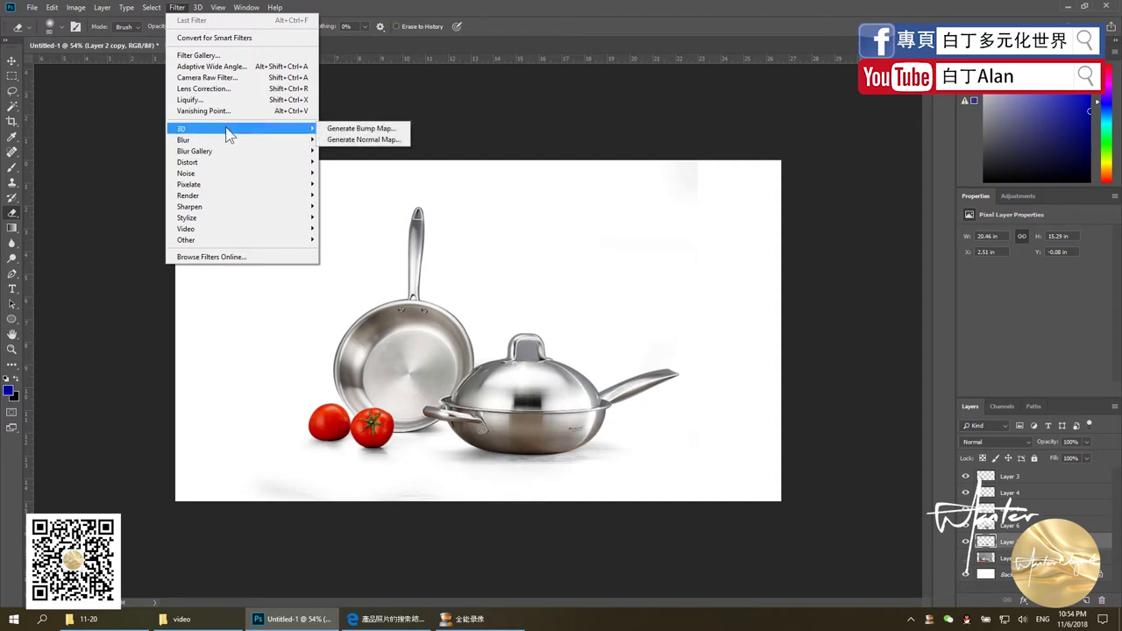
mouse_move(201, 140)
left_click(350, 184)
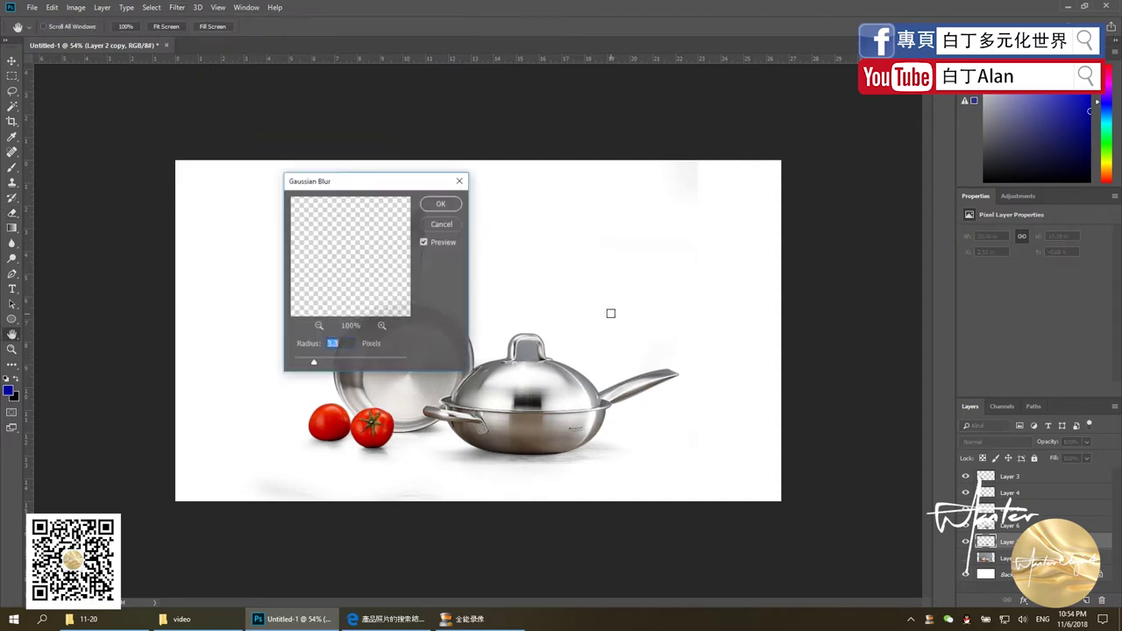
left_click(442, 203)
key("e")
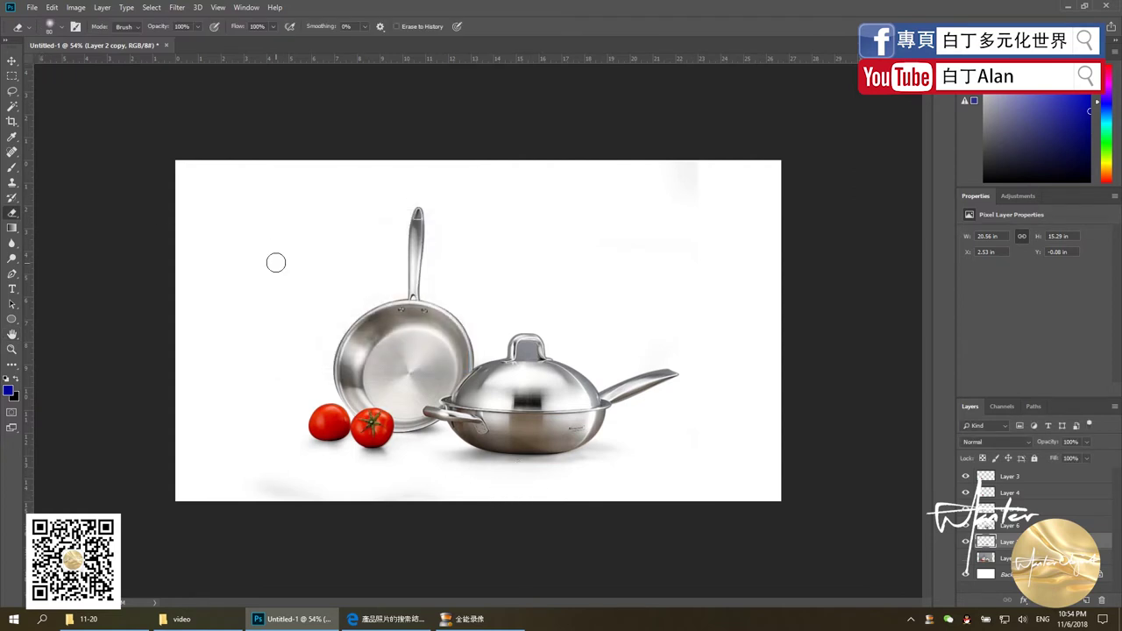
Lower the Levels midtone to about 0.67 and erase grey smudges at the bottom and top-right edges.
key("ctrl+l")
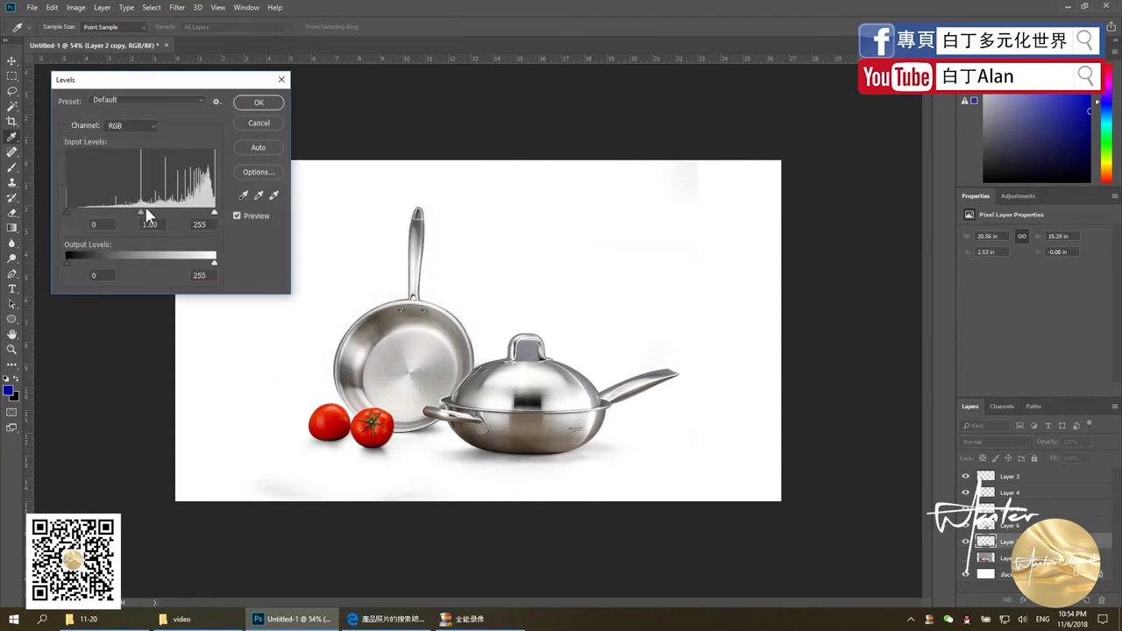
left_click_drag(147, 212, 159, 216)
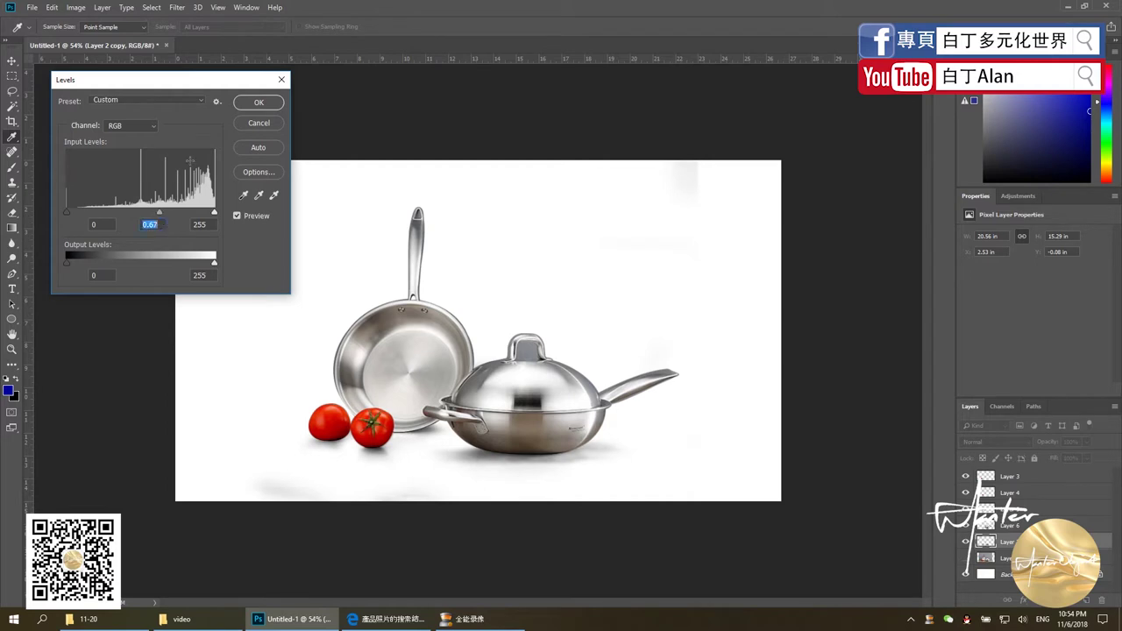
left_click(258, 102)
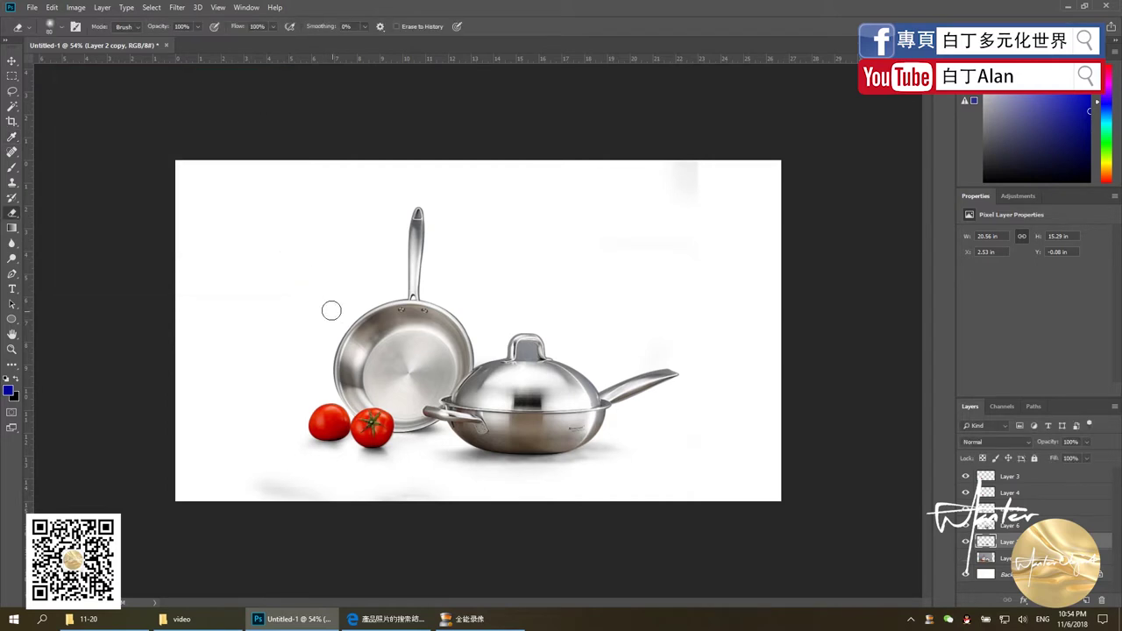
key("bracketright")
key("bracketright")
key("bracketright")
key("bracketright")
left_click_drag(280, 498, 497, 505)
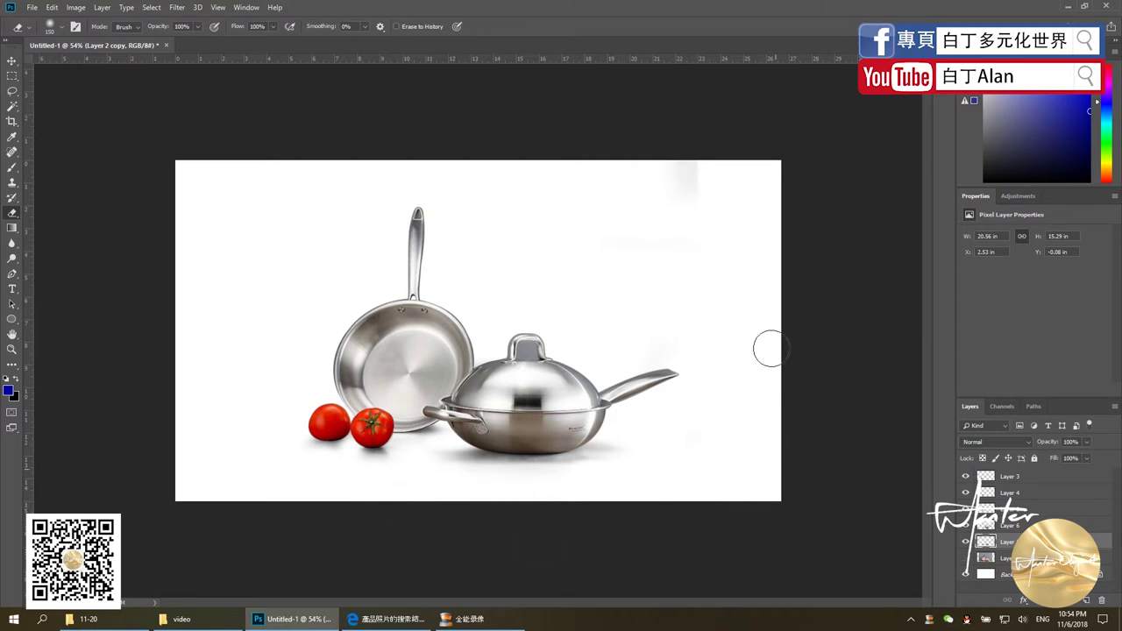
left_click_drag(675, 176, 691, 180)
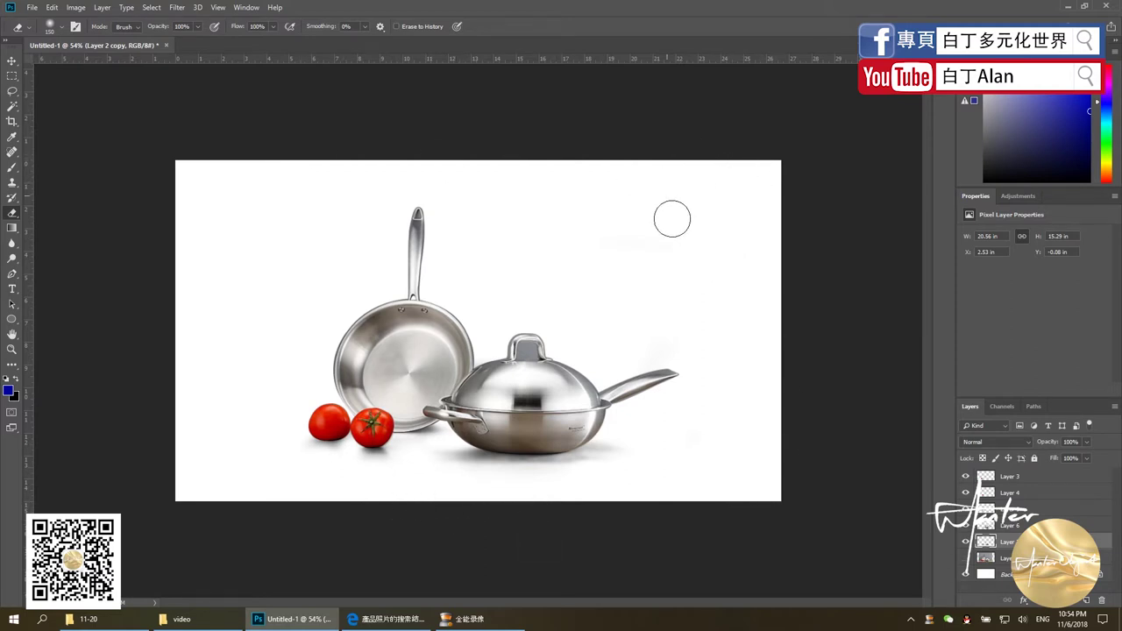
Select the frying pan's layer and Pen-trace a closed path around its handle hole.
key("v")
left_click(530, 408)
scroll(491, 283, "up", 5)
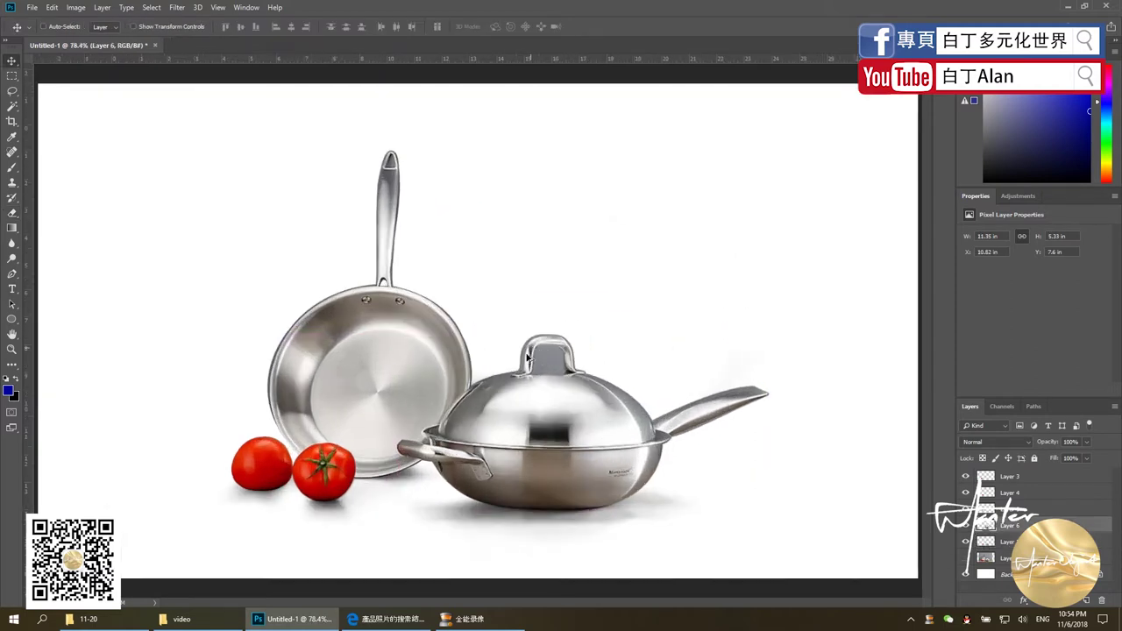
scroll(402, 119, "up", 5)
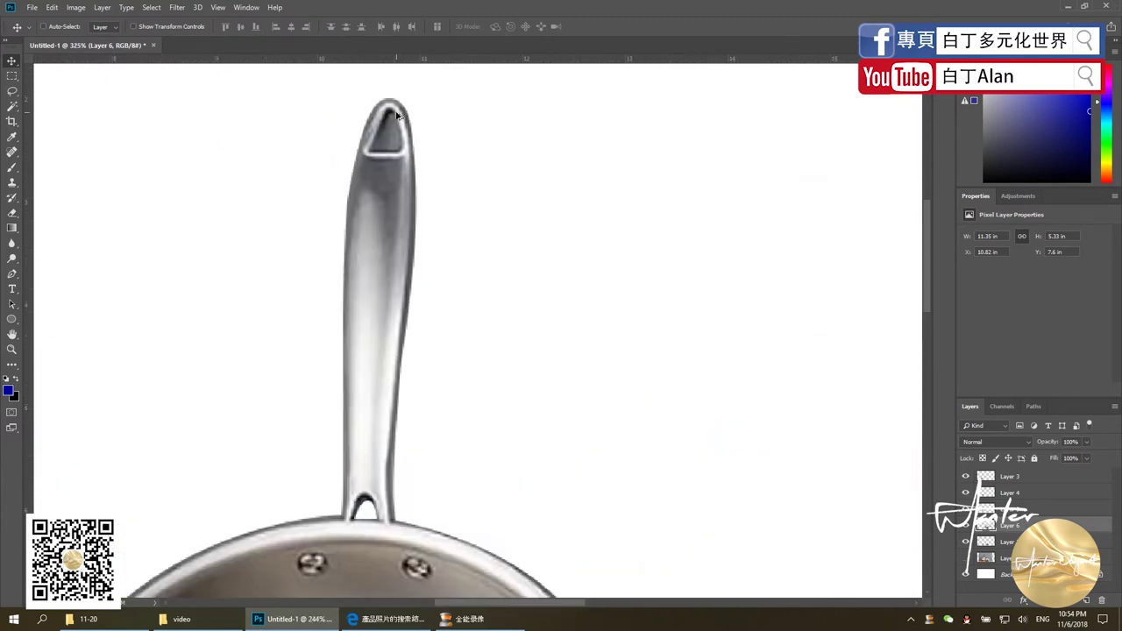
left_click(387, 153)
key("p")
scroll(392, 91, "up", 3)
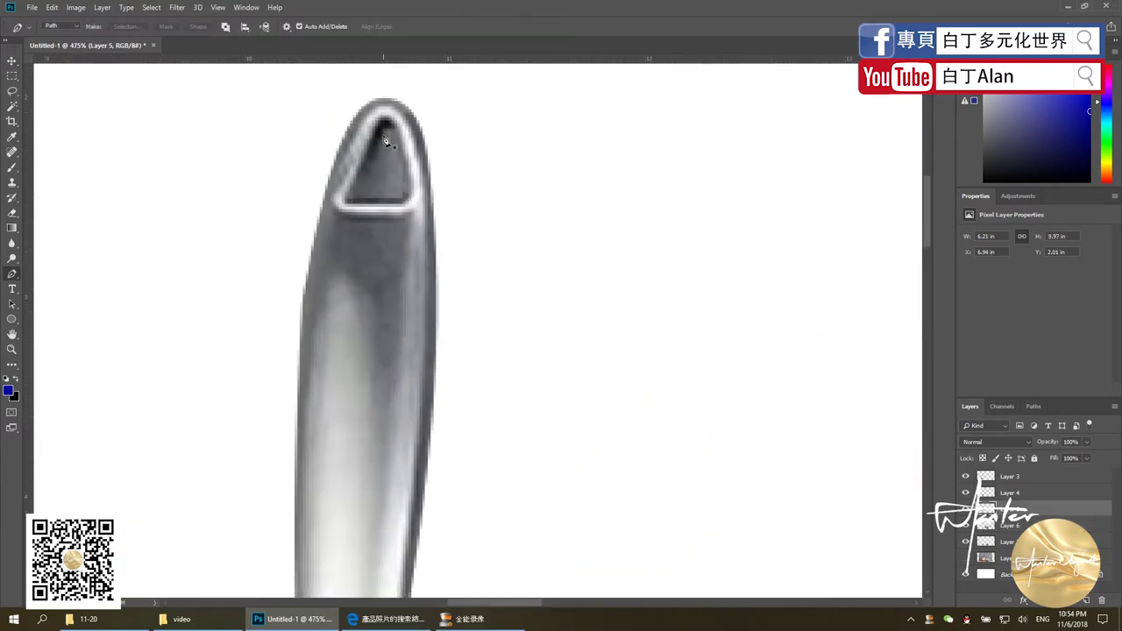
left_click(387, 120)
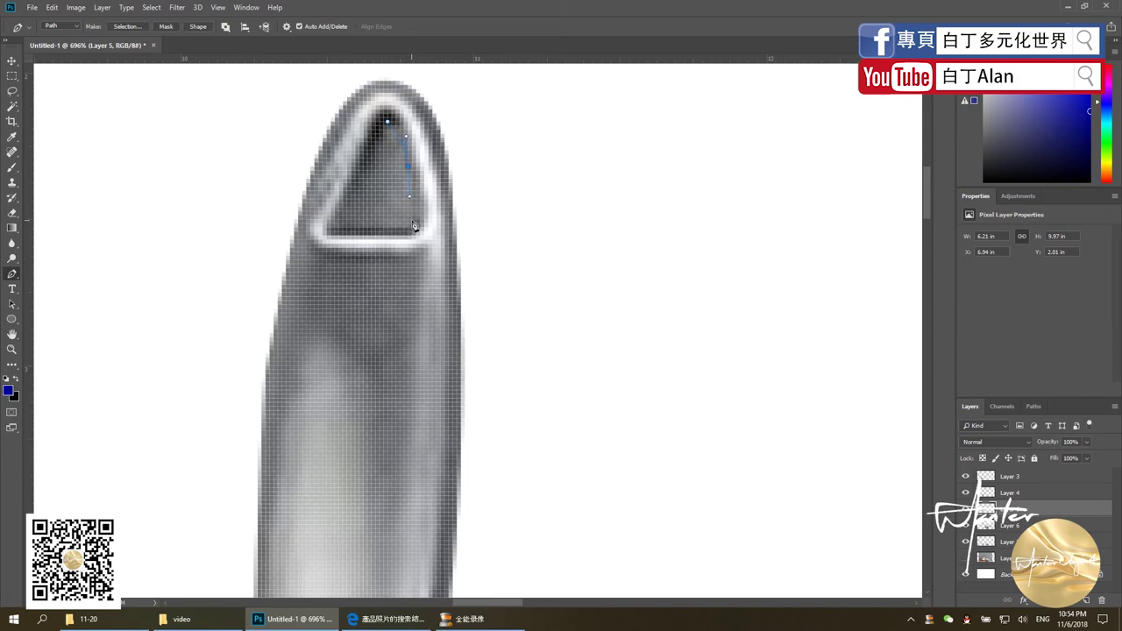
left_click_drag(412, 219, 403, 234)
left_click(336, 229)
left_click_drag(386, 120, 405, 106)
key("Return")
Trace a closed path around the lid handle opening and load it as a selection.
scroll(368, 175, "down", 5)
scroll(307, 208, "down", 5)
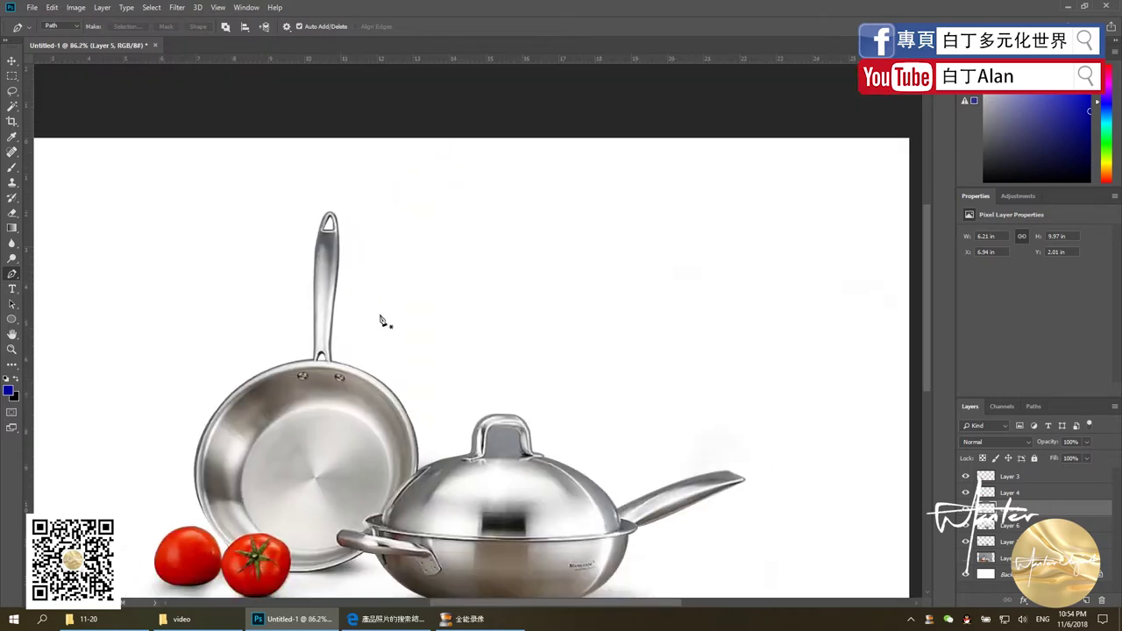
scroll(508, 455, "up", 1)
scroll(508, 455, "up", 3)
scroll(508, 456, "up", 2)
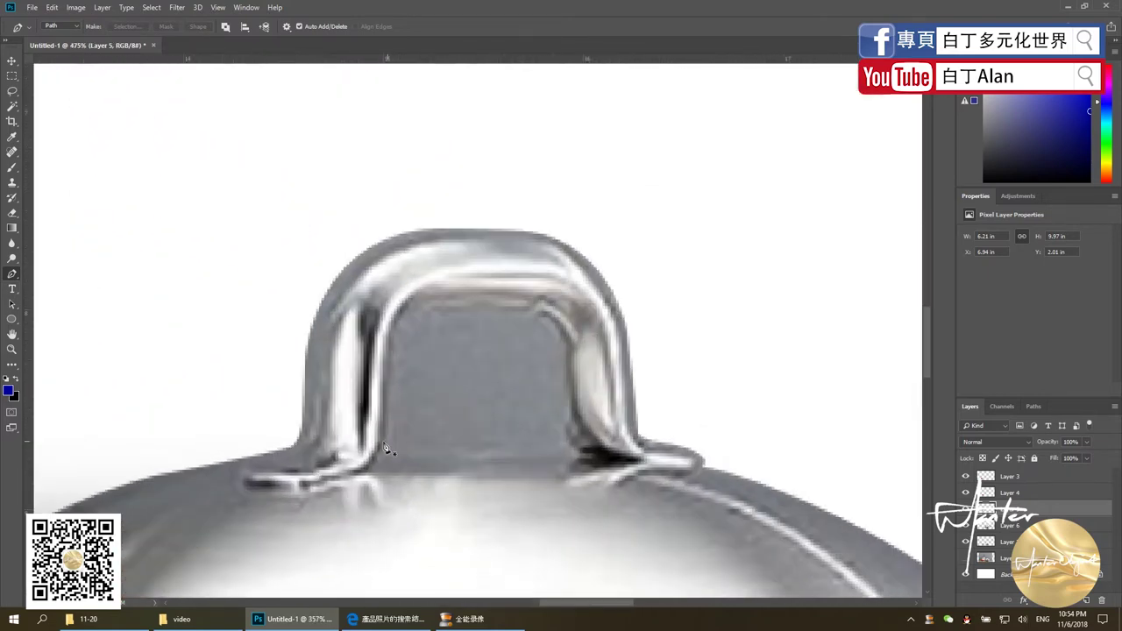
left_click(385, 440)
left_click_drag(563, 427, 562, 425)
left_click(393, 401)
left_click(386, 436)
key("ctrl+Return")
Fill the lid-handle gap with white on a new layer and deselect.
key("v")
key("ctrl+j")
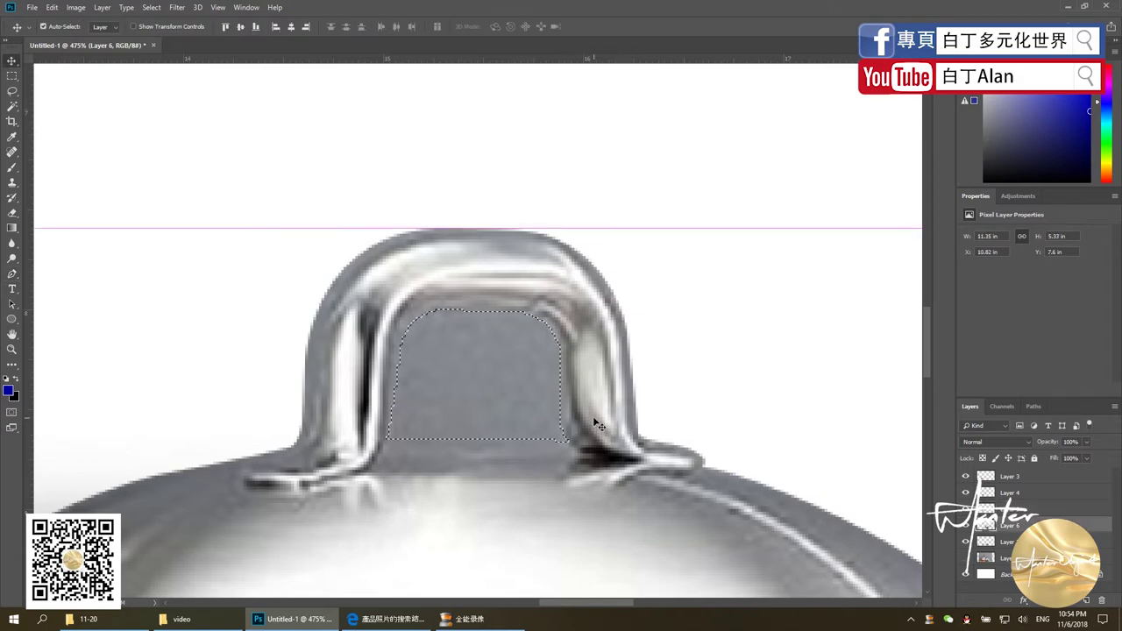
key("Delete")
key("ctrl+d")
scroll(516, 363, "down", 3)
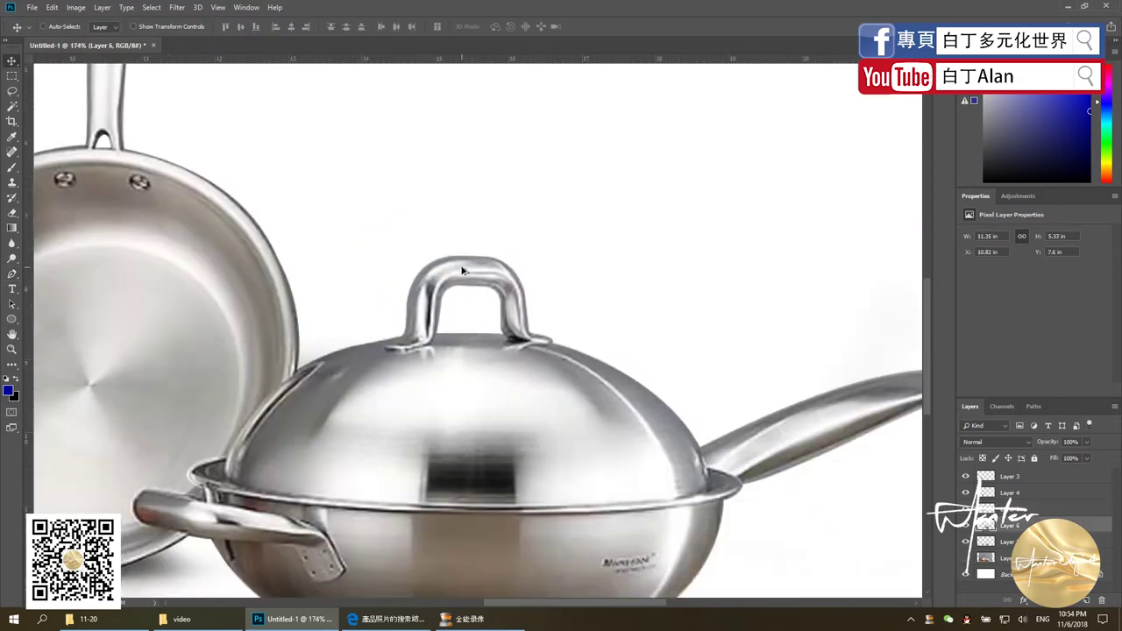
scroll(463, 271, "down", 3)
scroll(463, 292, "down", 1)
Hide the wok's shadow layer, then pick the frying pan and right tomato layers.
scroll(662, 482, "up", 2)
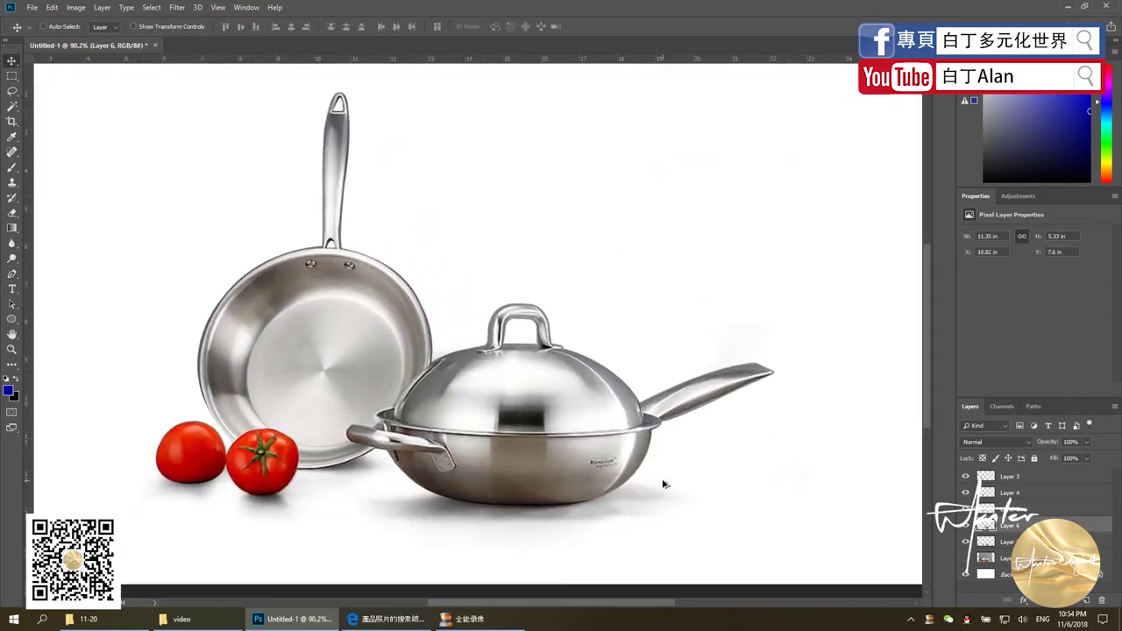
scroll(668, 471, "down", 2)
scroll(433, 425, "up", 2)
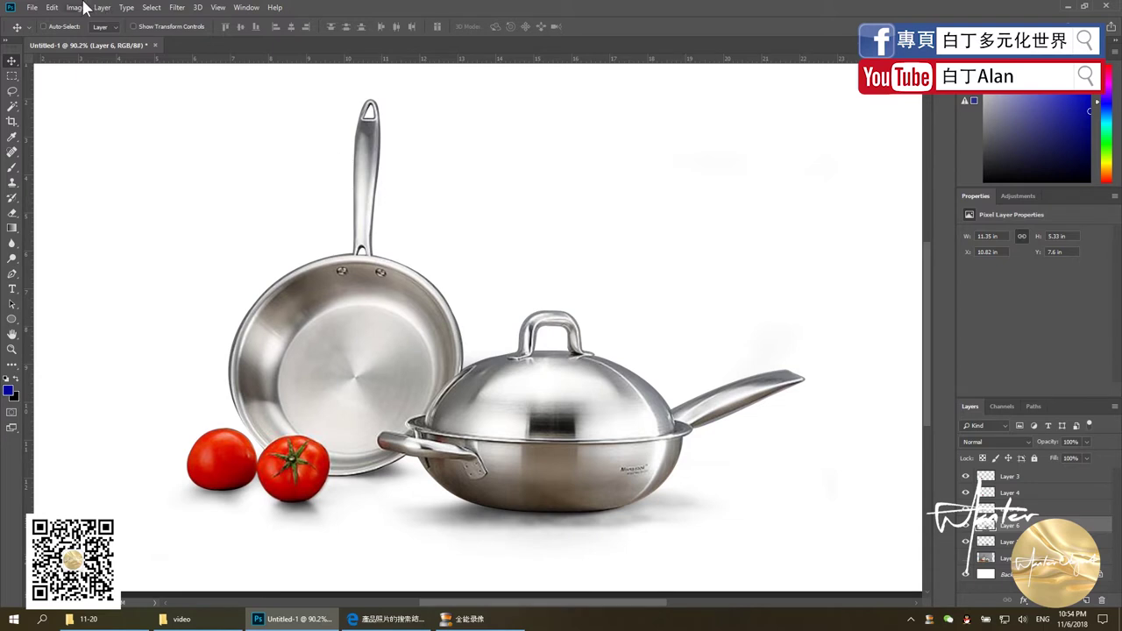
scroll(419, 261, "down", 1)
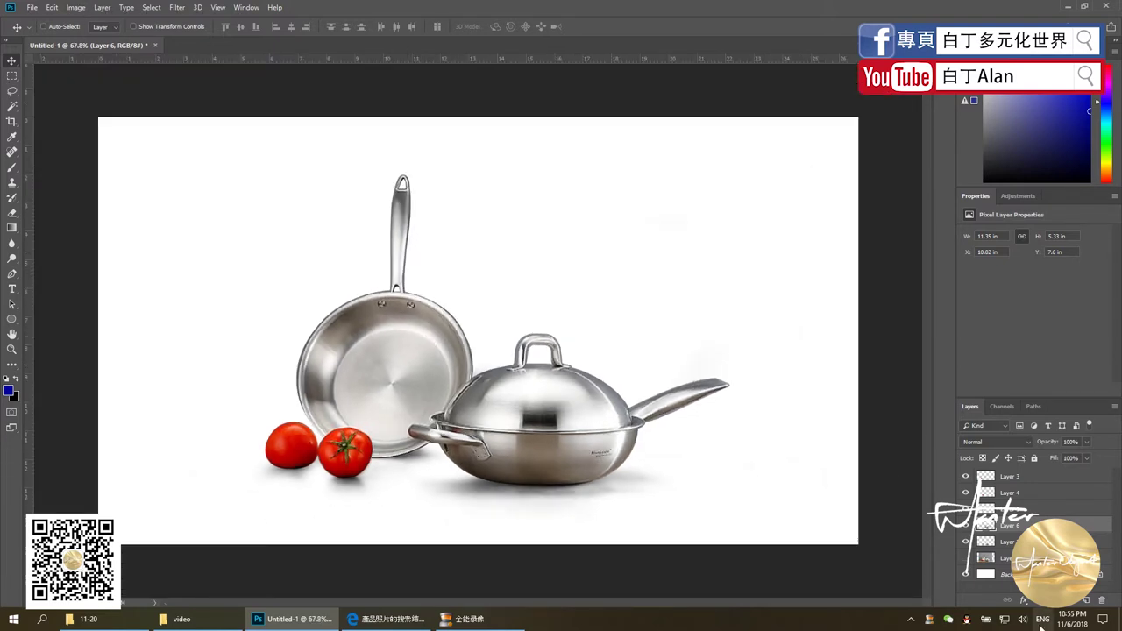
left_click(967, 544)
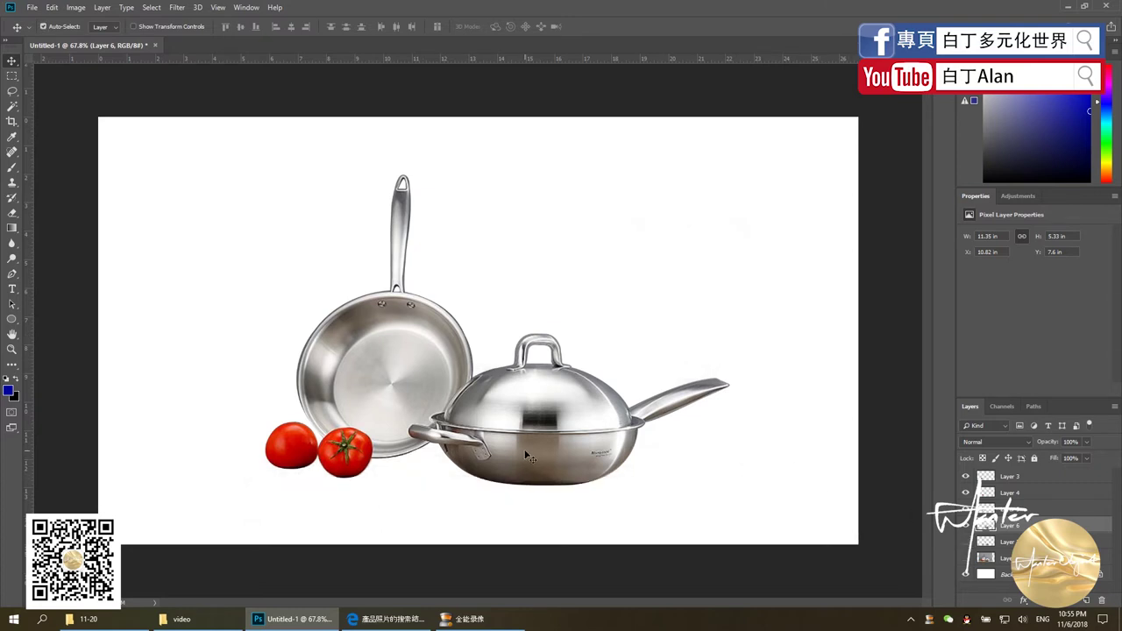
left_click(408, 388)
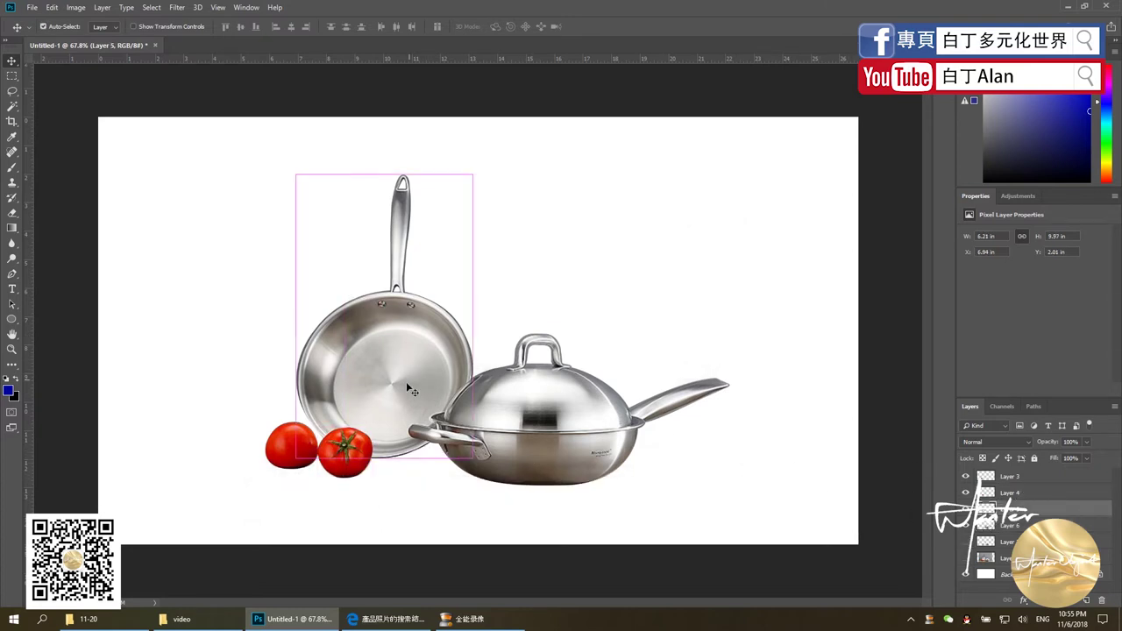
left_click(409, 389)
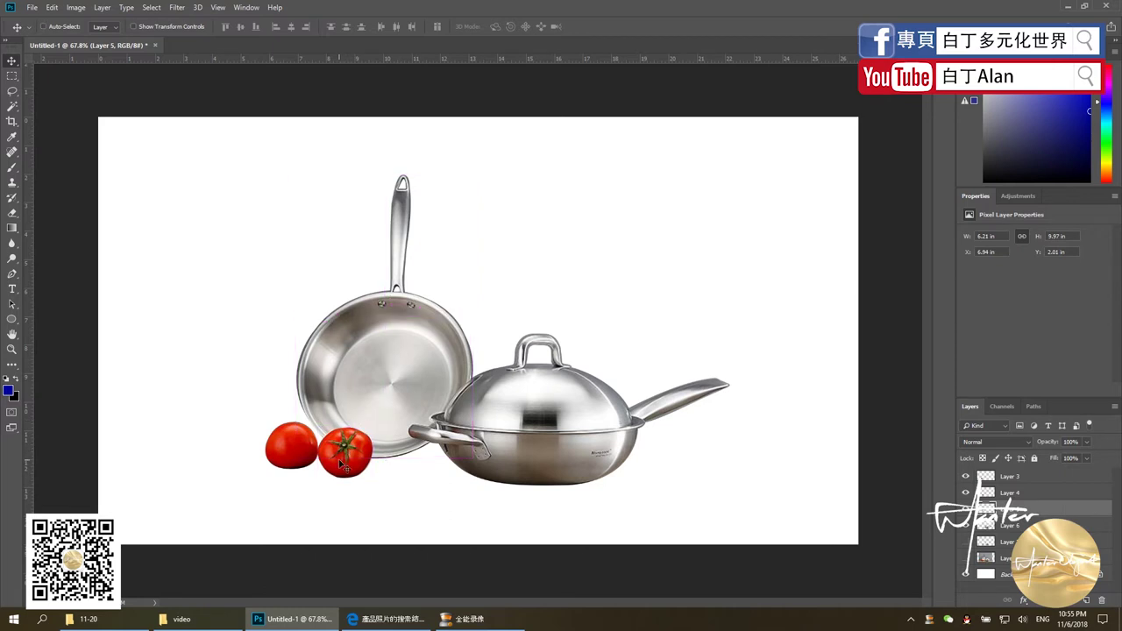
scroll(318, 473, "up", 2)
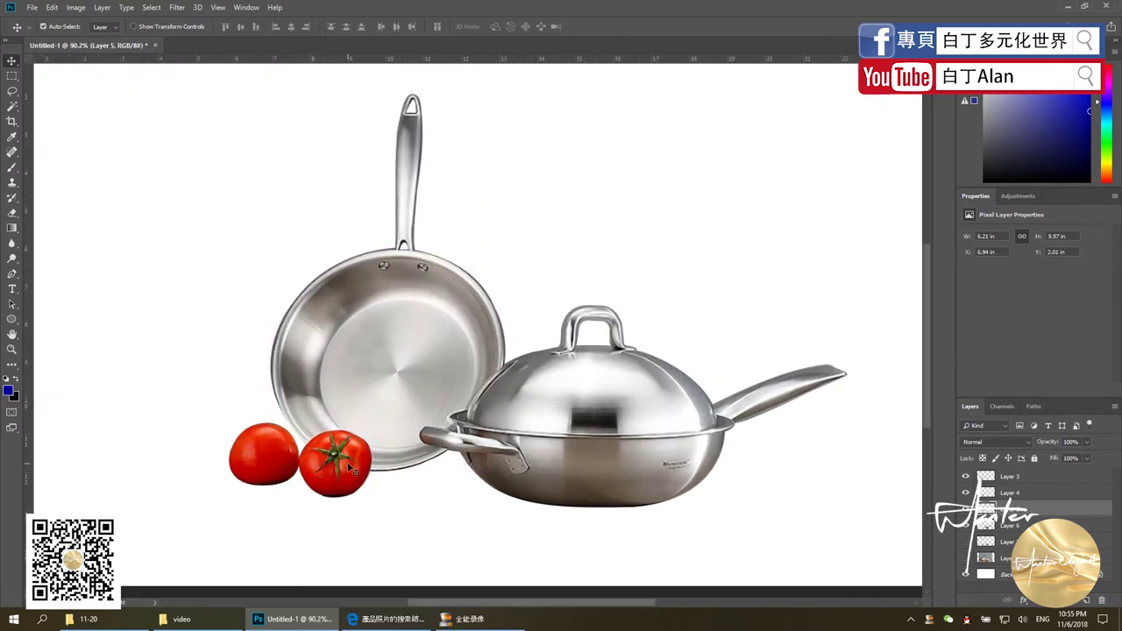
left_click(349, 469)
Duplicate the right tomato and flip the copy upside down directly beneath it.
key("ctrl+j")
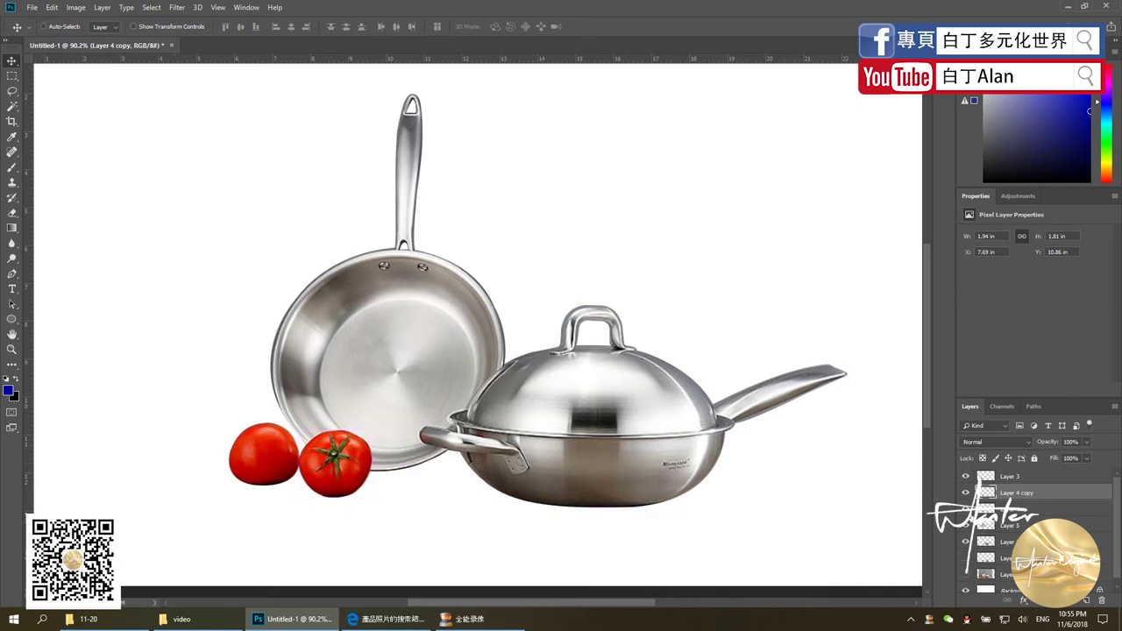
key("ctrl+t")
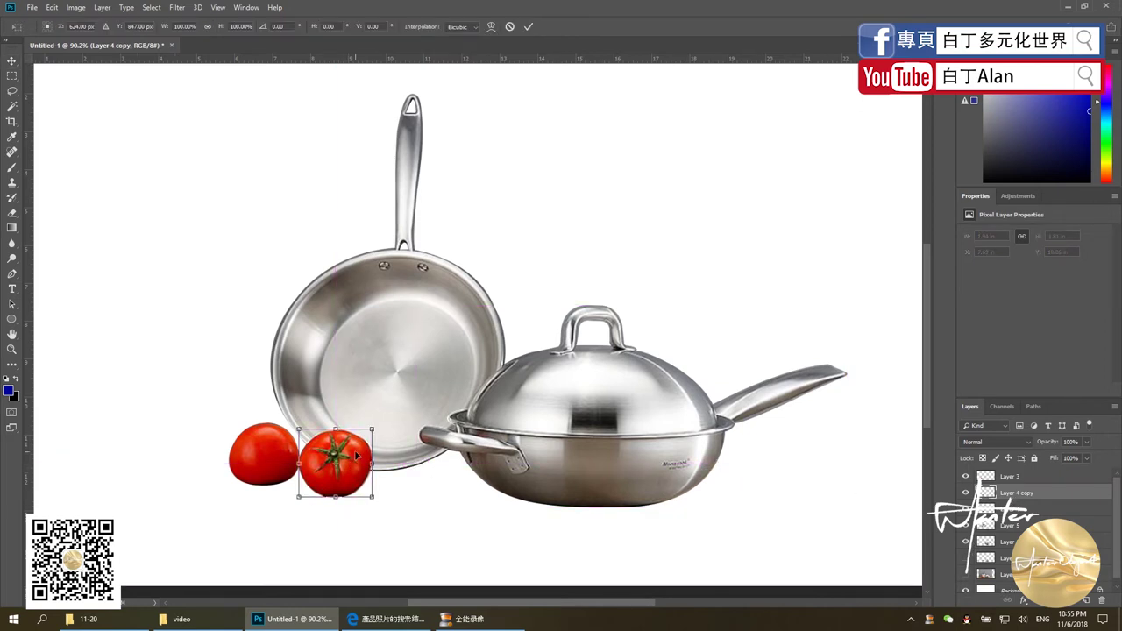
left_click_drag(339, 424, 340, 550)
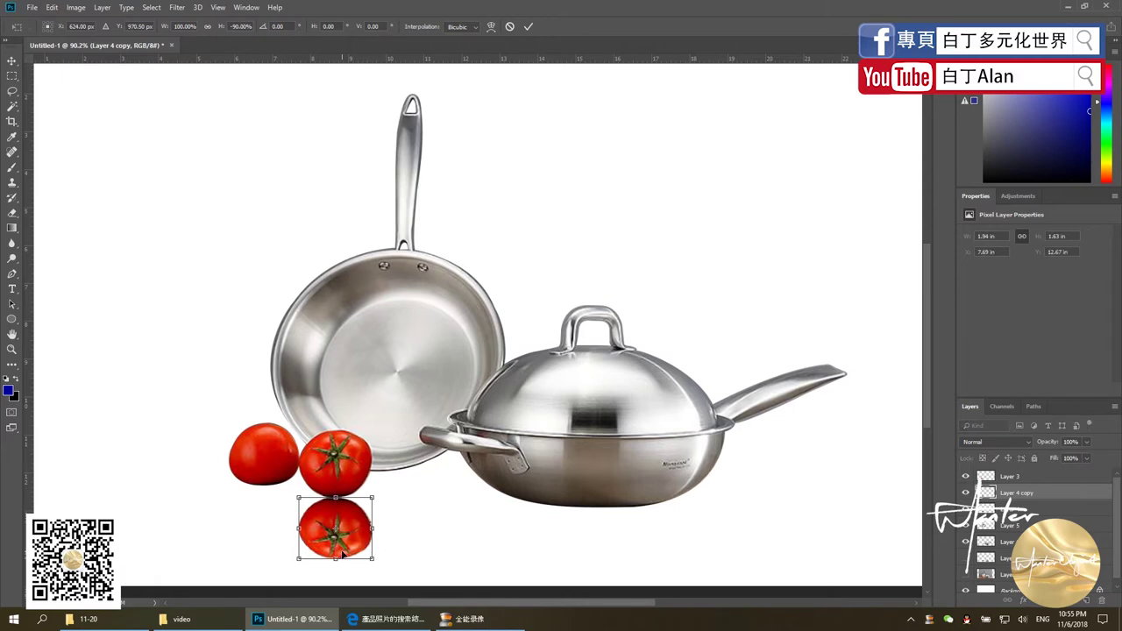
key("Return")
left_click(76, 7)
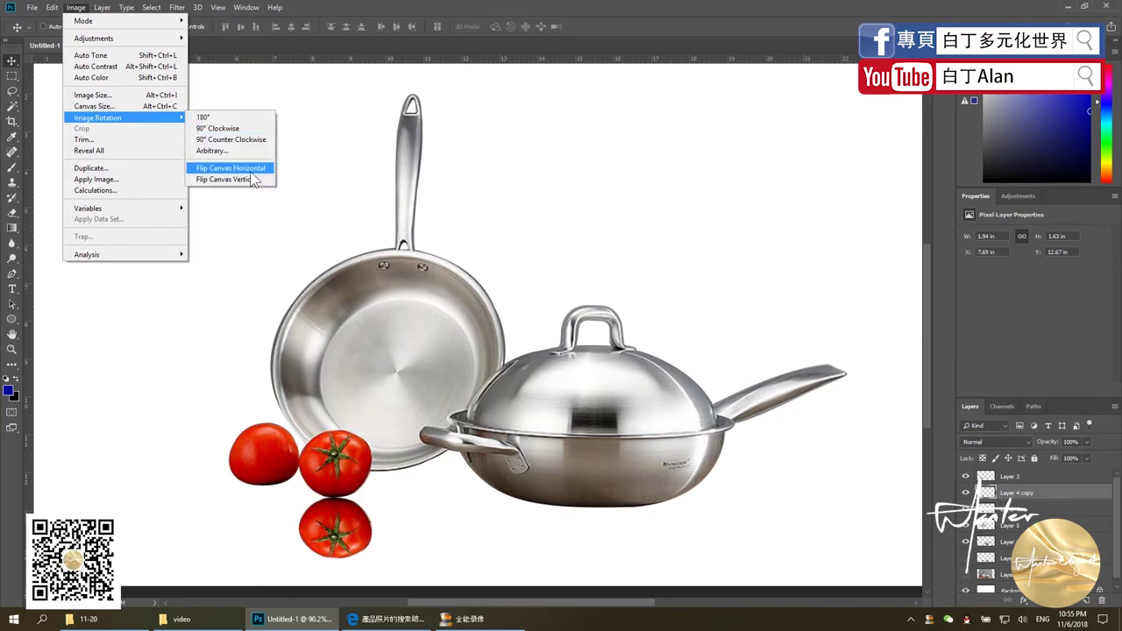
mouse_move(98, 117)
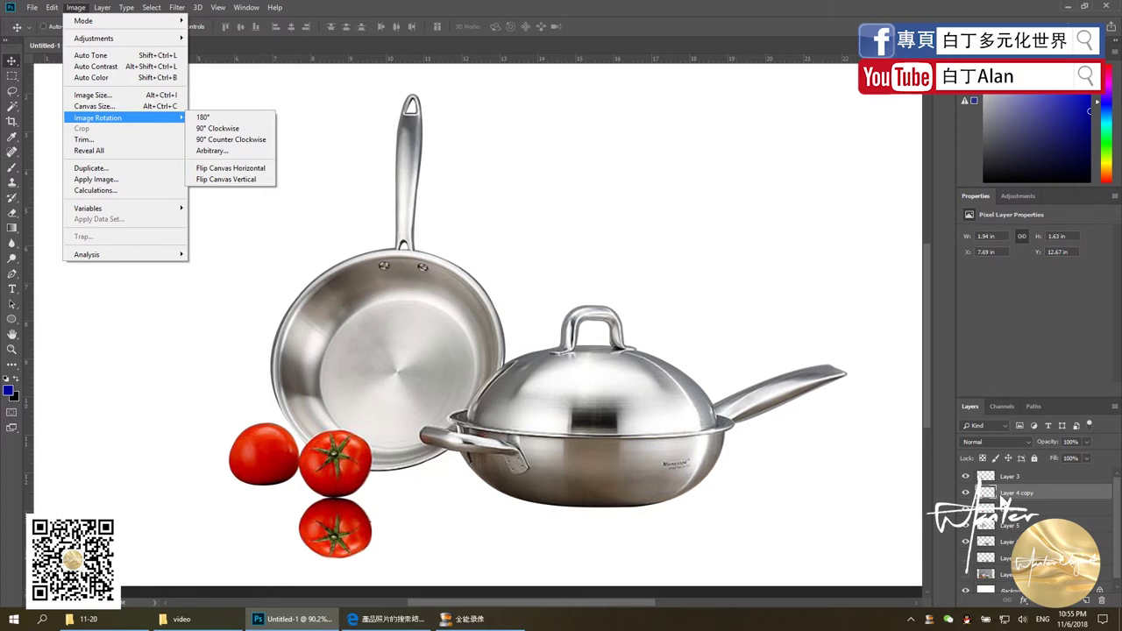
left_click(989, 495)
left_click(75, 7)
left_click(255, 171)
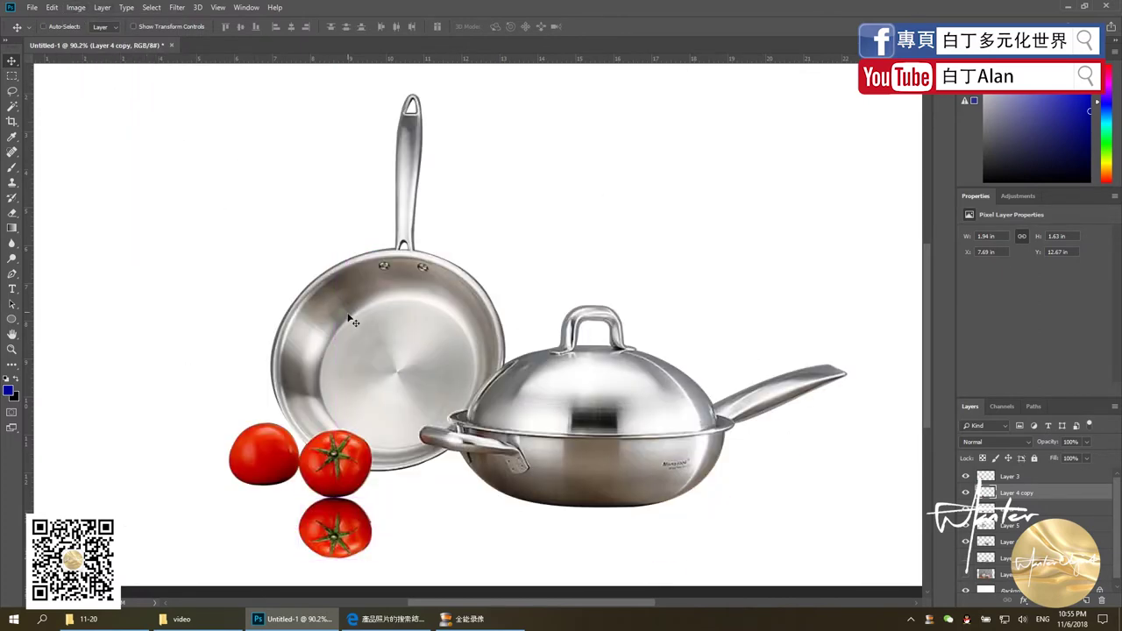
Stretch the reflected tomato slightly downward and set its opacity to 50%.
key("ctrl+t")
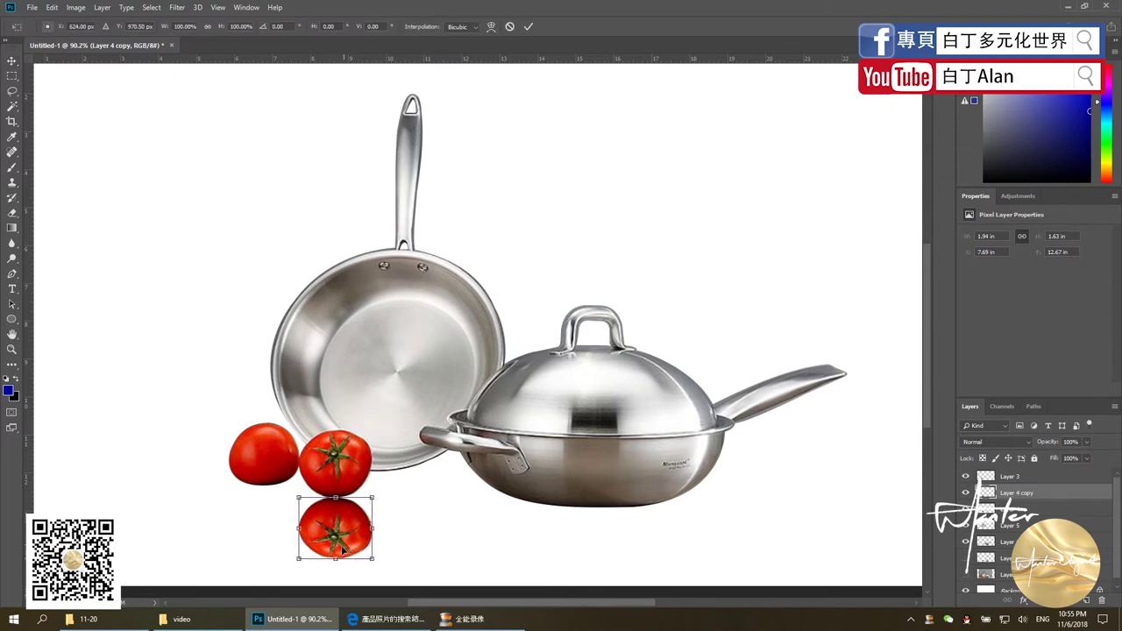
left_click_drag(335, 557, 336, 563)
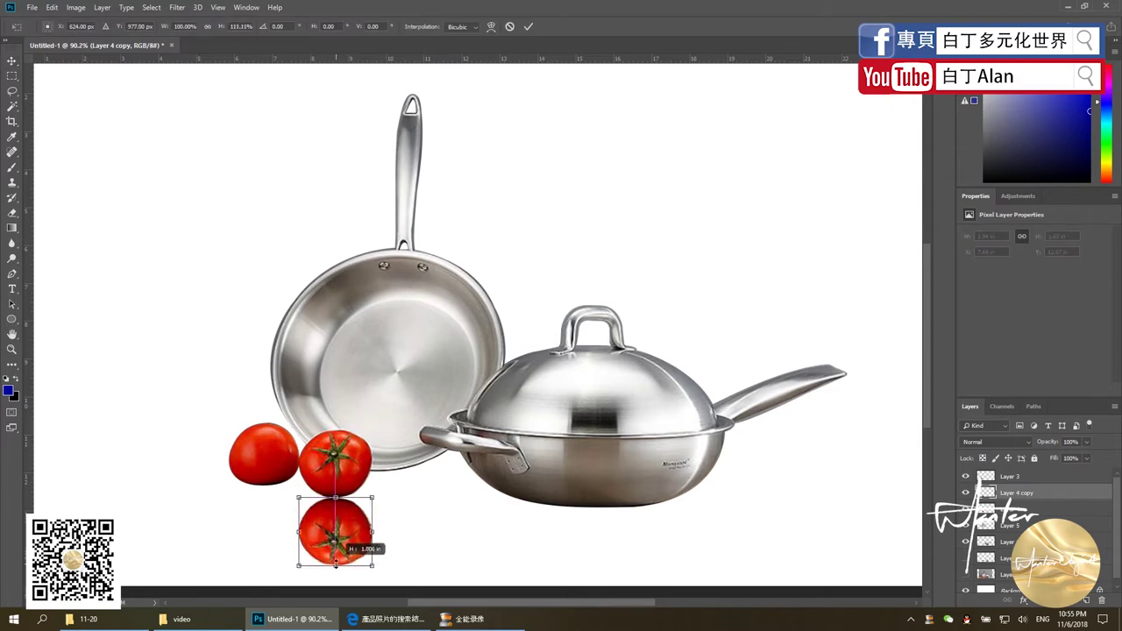
key("Return")
scroll(362, 436, "down", 1)
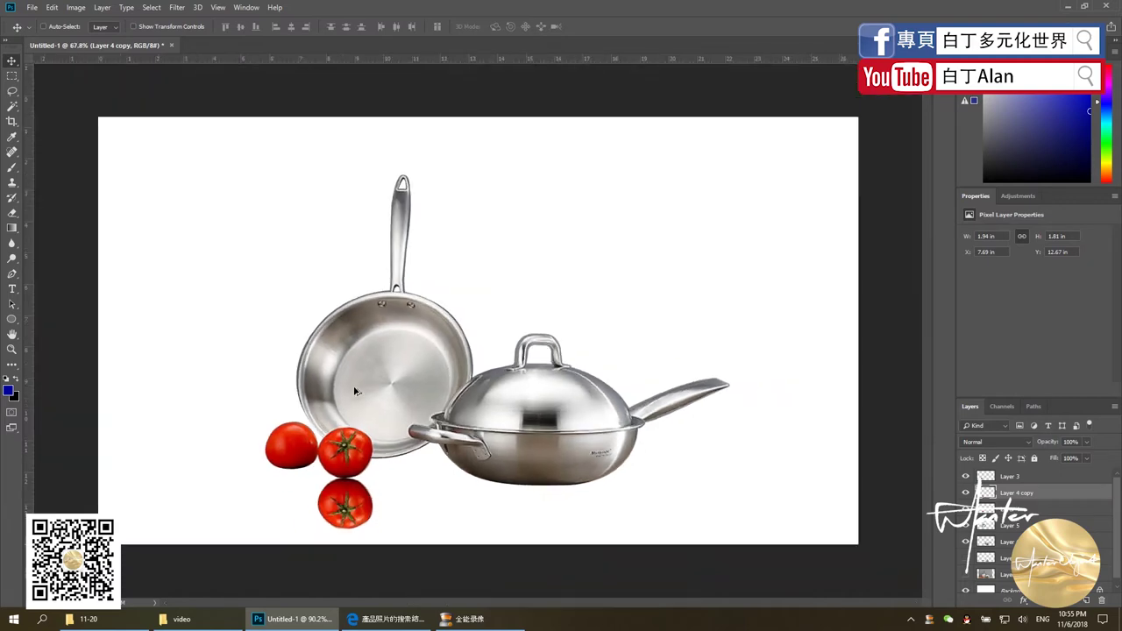
scroll(348, 537, "up", 2)
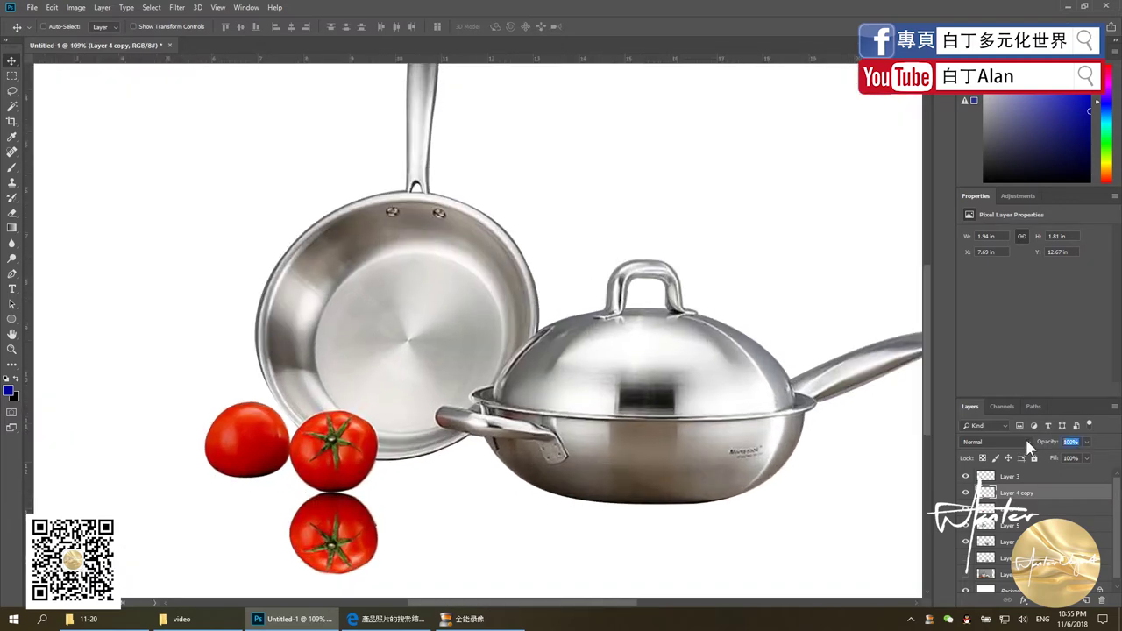
type("50")
key("Return")
Nudge the reflection up against the tomato and stack it below the original layer.
scroll(340, 524, "up", 1)
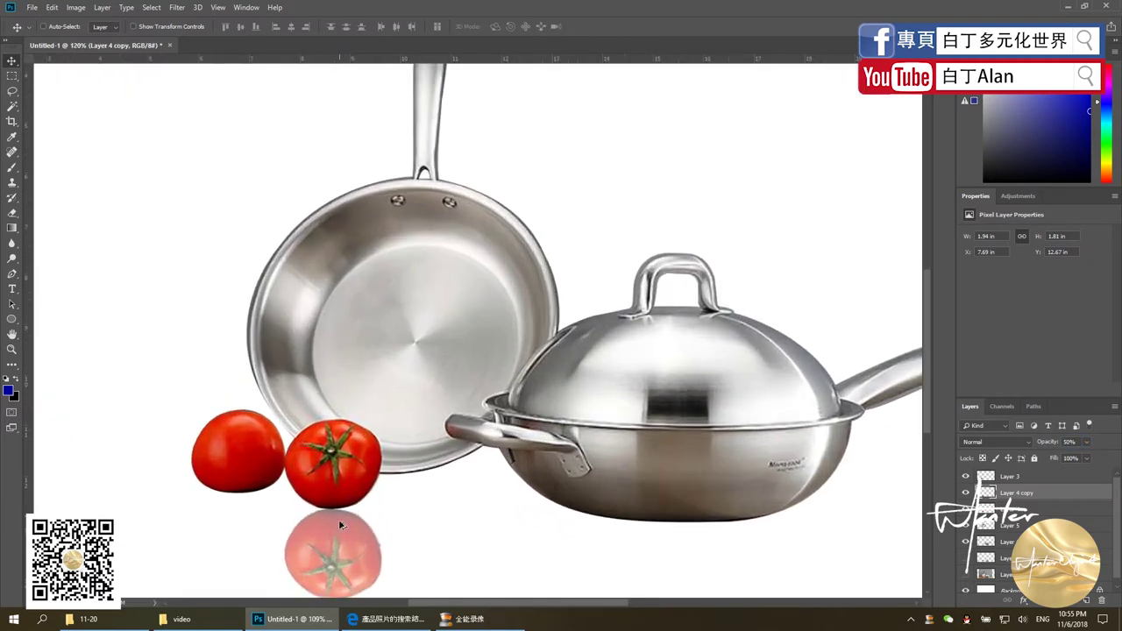
left_click_drag(342, 554, 338, 540)
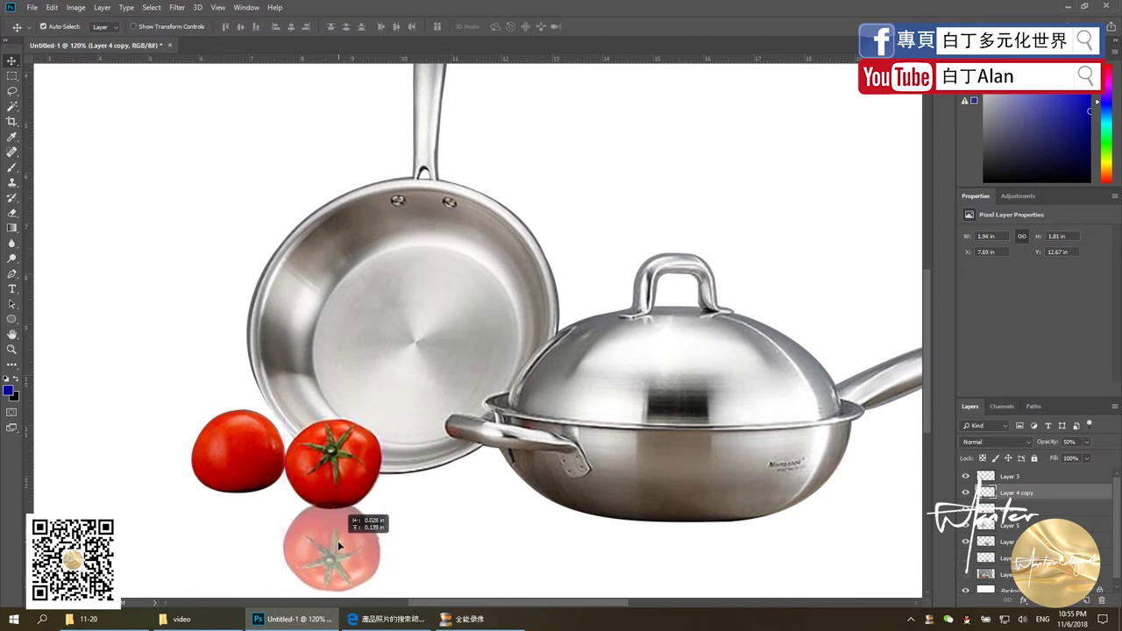
left_click_drag(1030, 502, 1029, 512)
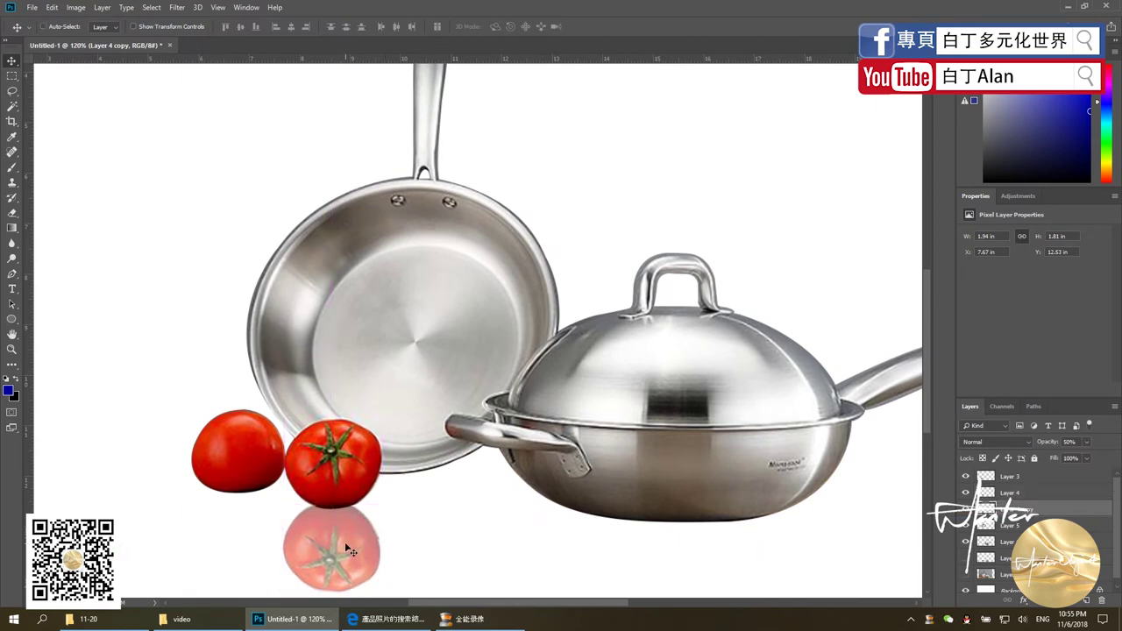
Duplicate the left tomato and flip the copy upside down beneath it.
scroll(346, 329, "down", 3)
left_click(275, 425, "ctrl")
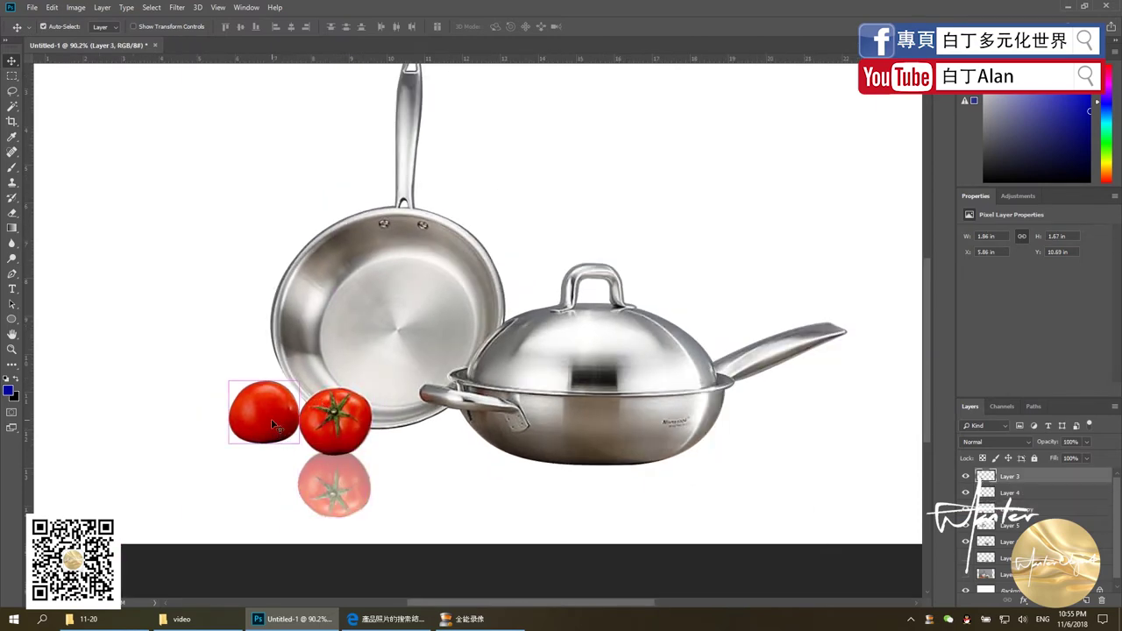
left_click_drag(275, 425, 335, 431)
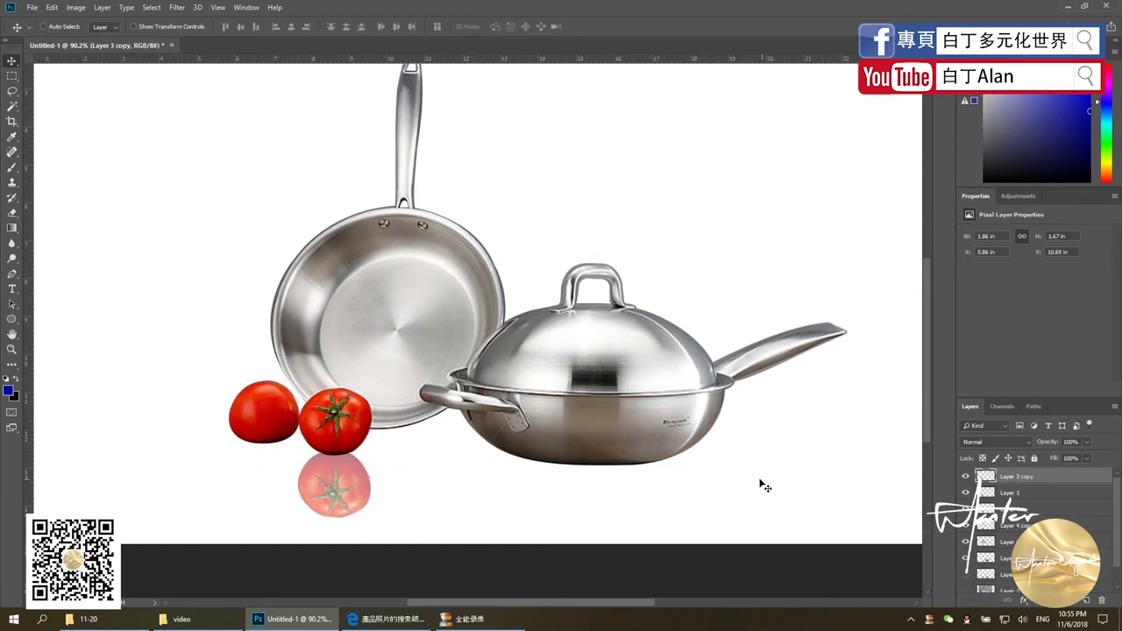
key("ctrl+t")
mouse_move(264, 380)
left_mouse_down()
mouse_move(262, 502)
mouse_move(274, 479)
mouse_move(286, 501)
mouse_move(284, 463)
left_mouse_up()
key("Return")
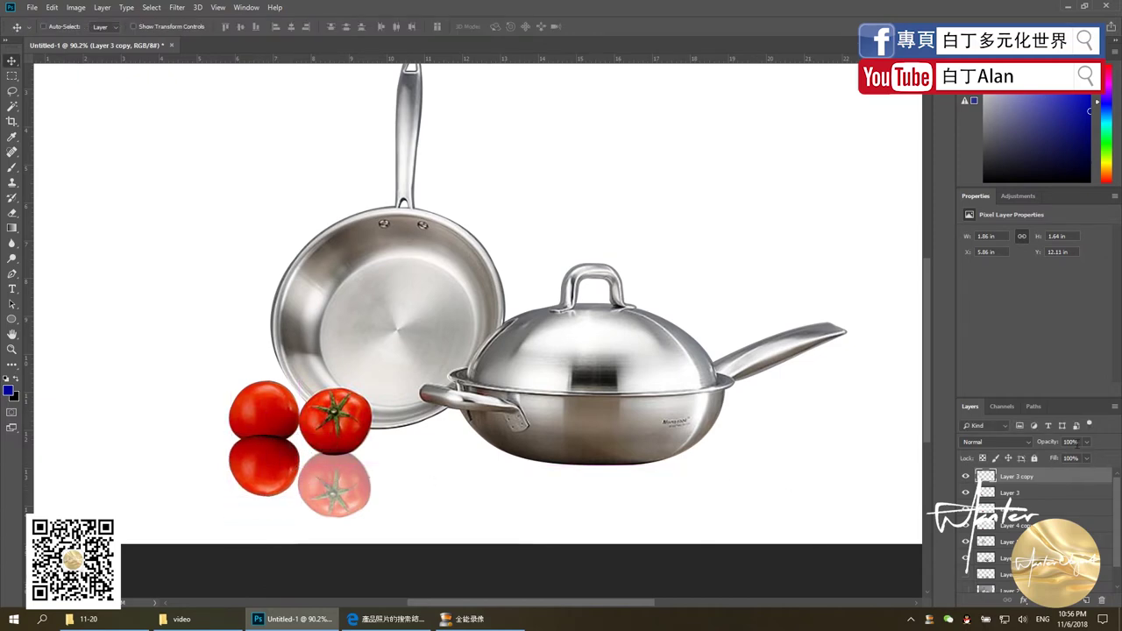
Set the left tomato's reflection to 50% opacity and stack it beneath Layer 3.
left_click(1071, 442)
type("50")
key("Return")
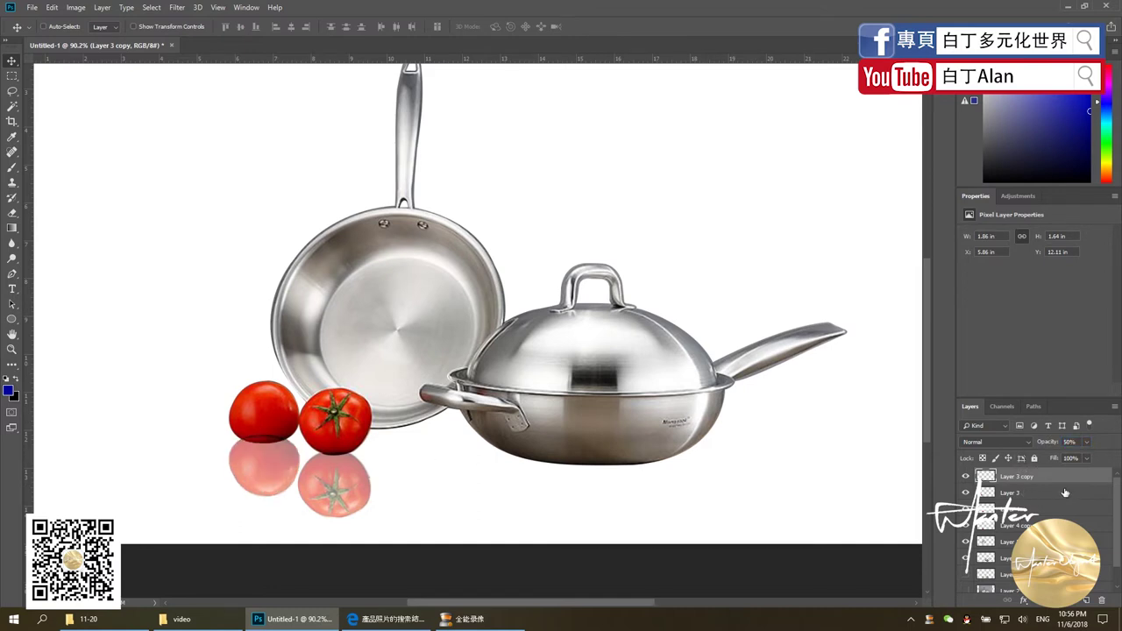
left_click_drag(1064, 478, 1064, 501)
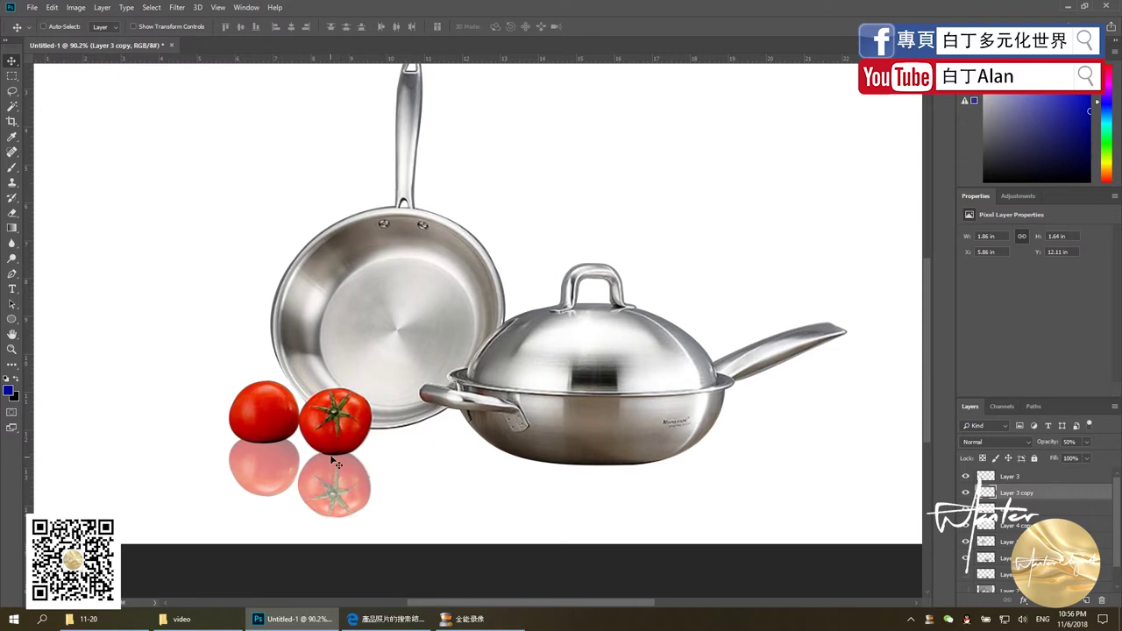
left_click(43, 26)
left_click(412, 316)
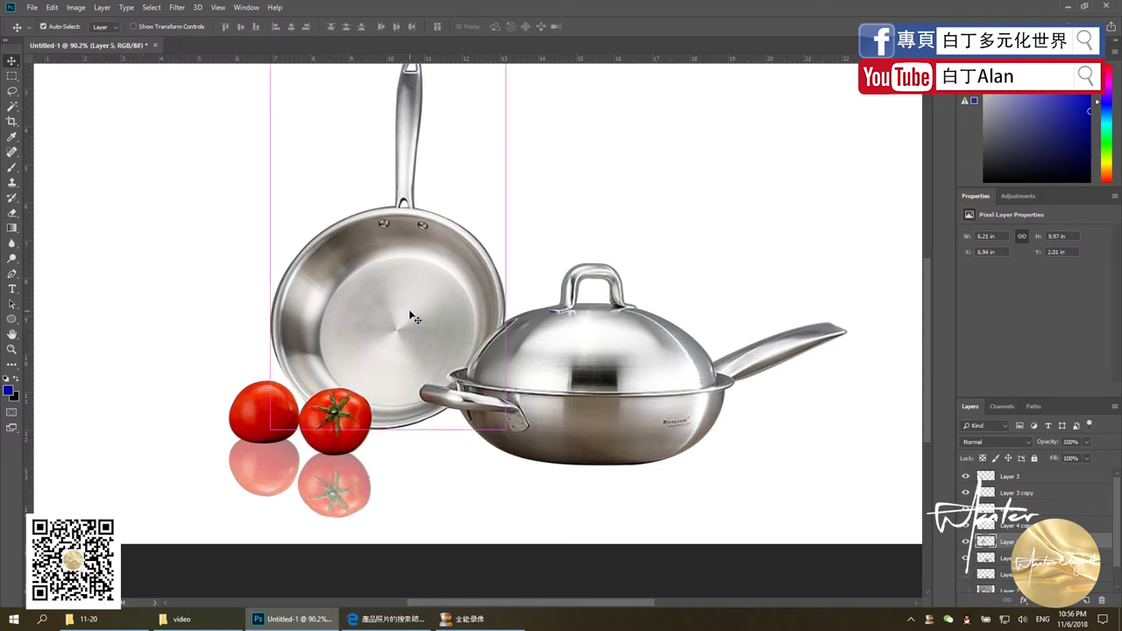
Duplicate the frying pan and flip the copy upside down, stretched below the pan.
key("ctrl+j")
key("ctrl+t")
scroll(451, 243, "down", 3, "alt")
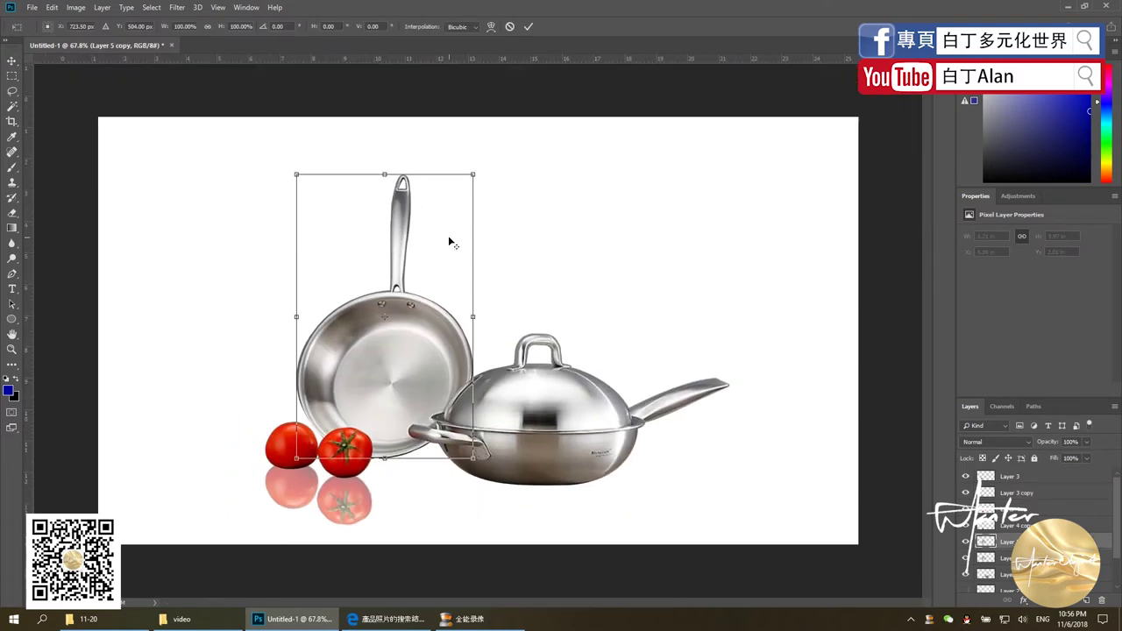
left_click_drag(394, 188, 405, 620)
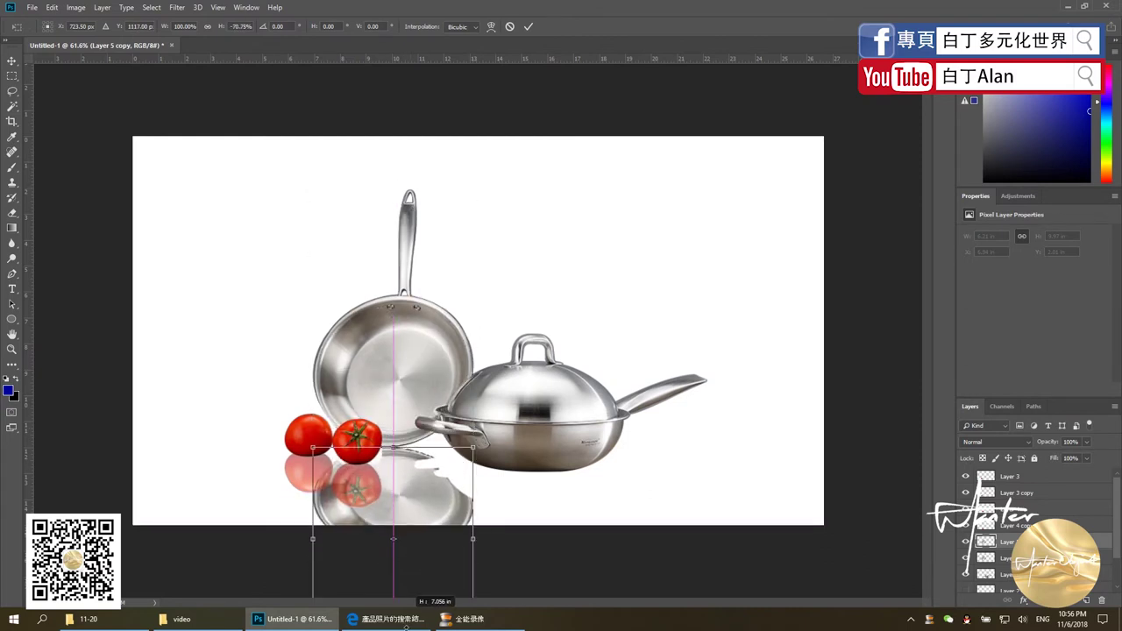
scroll(369, 324, "down", 2, "alt")
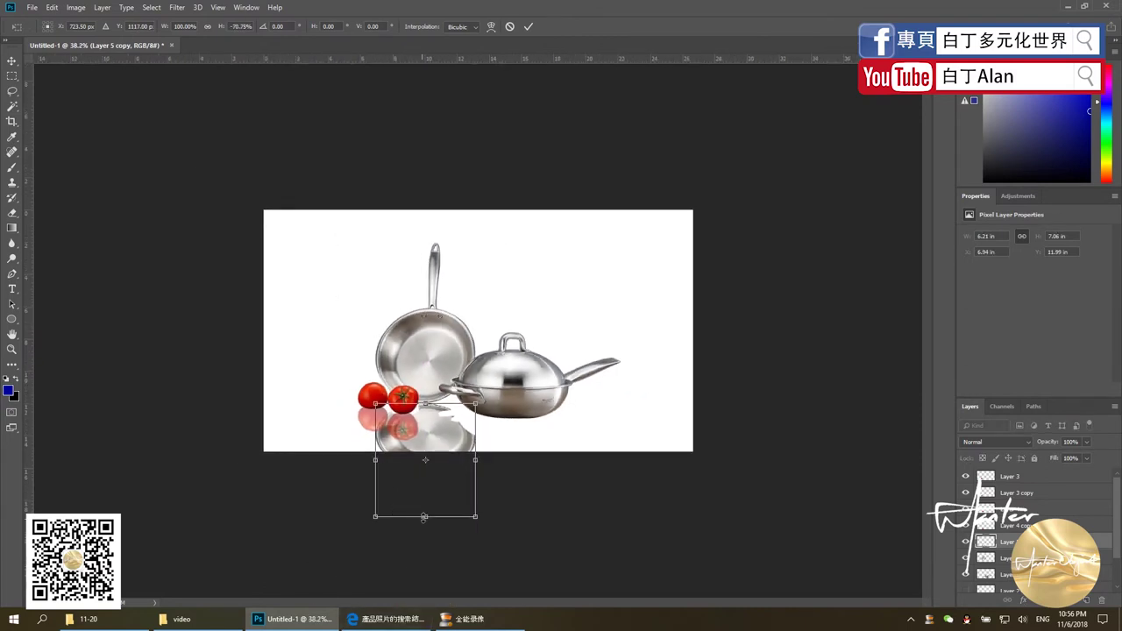
left_click_drag(424, 517, 427, 557)
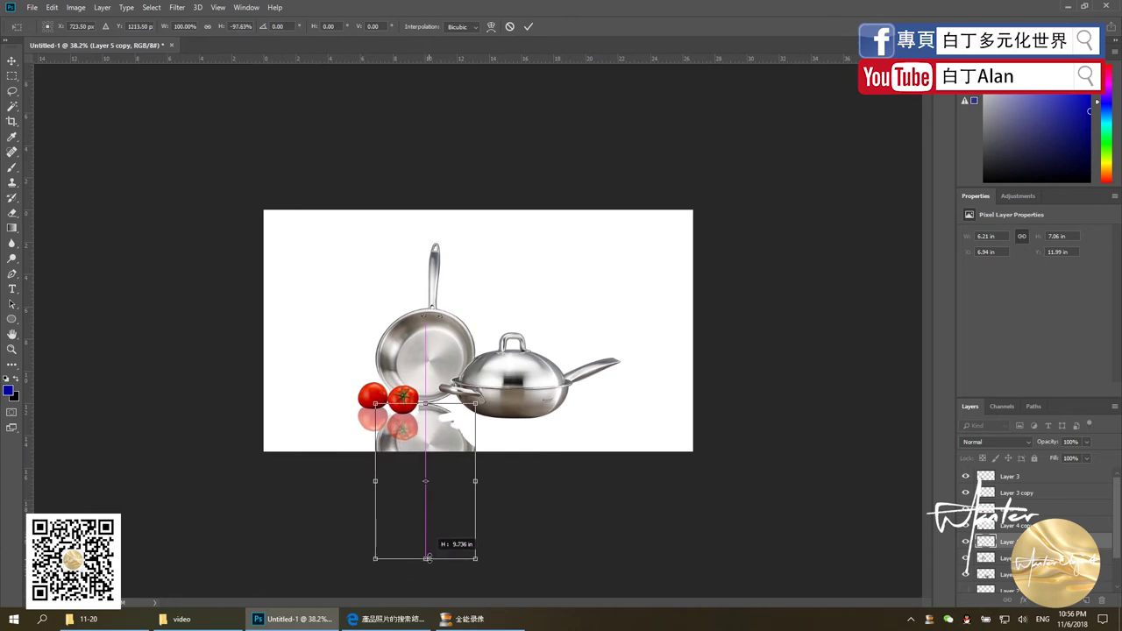
key("Return")
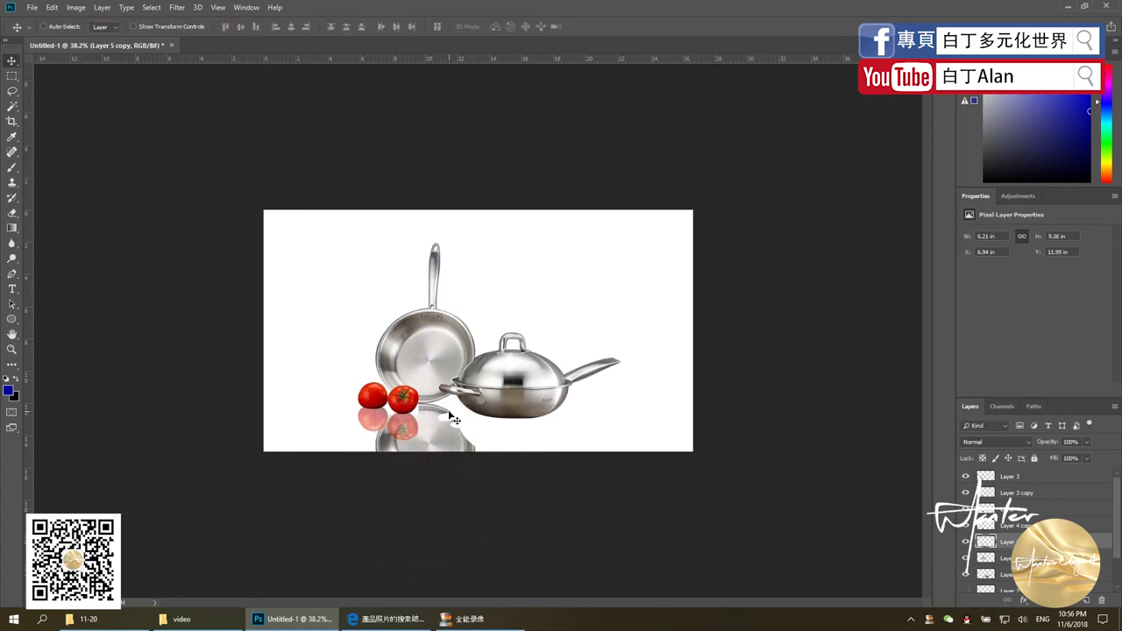
Duplicate and flip the wok beneath itself, then raise the pan reflection to meet the pan.
left_click(497, 403, "ctrl")
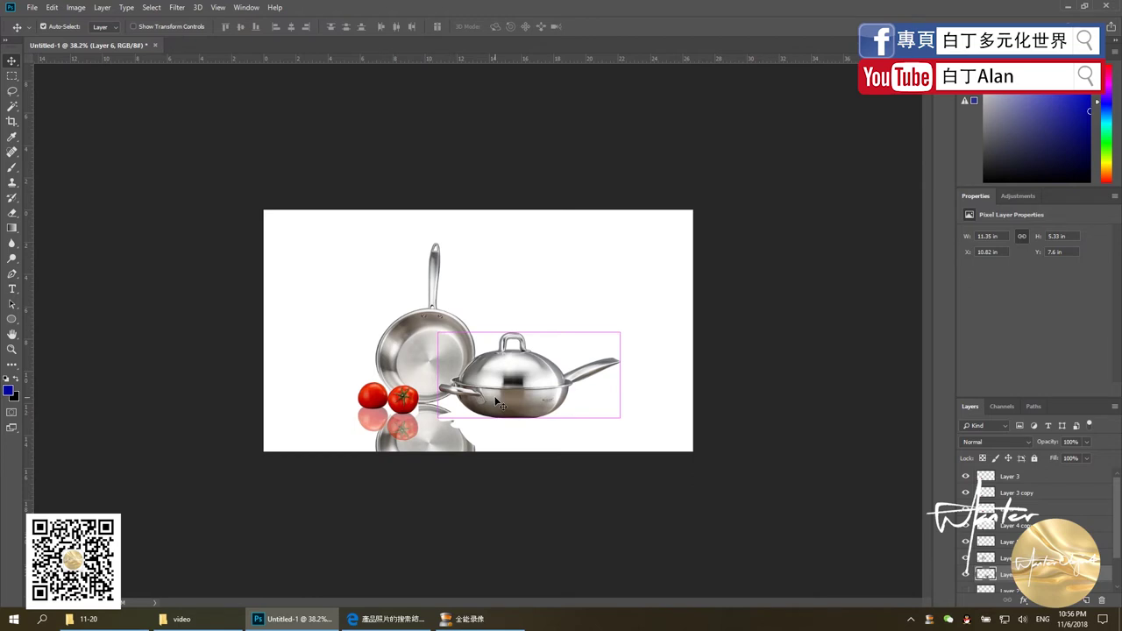
left_click_drag(497, 402, 543, 431)
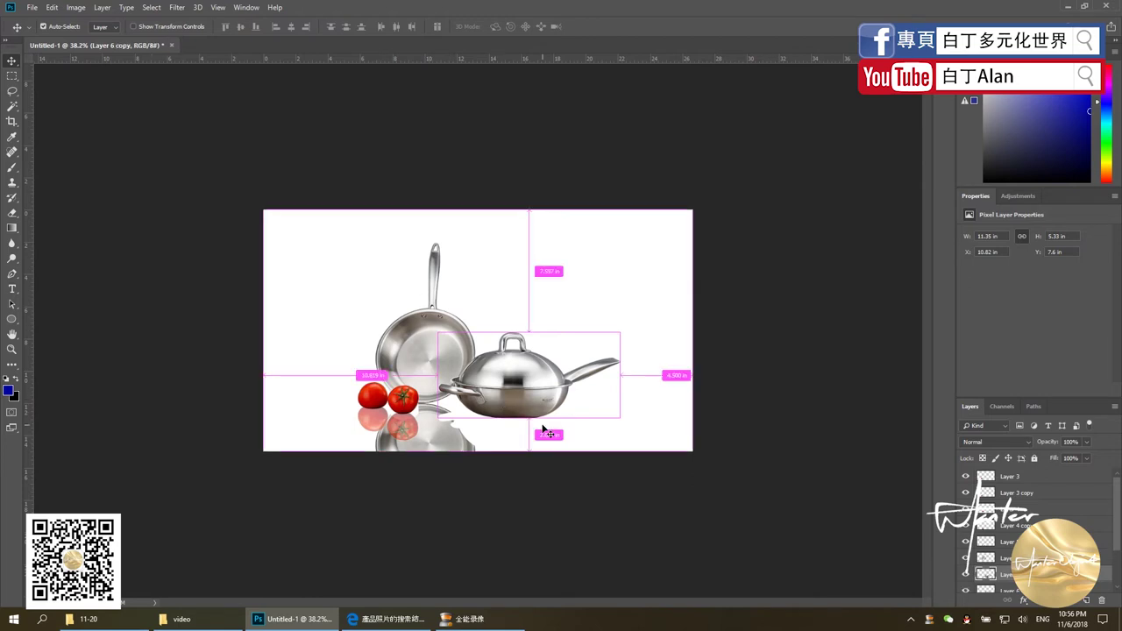
key("ctrl+t")
left_click_drag(531, 336, 550, 516)
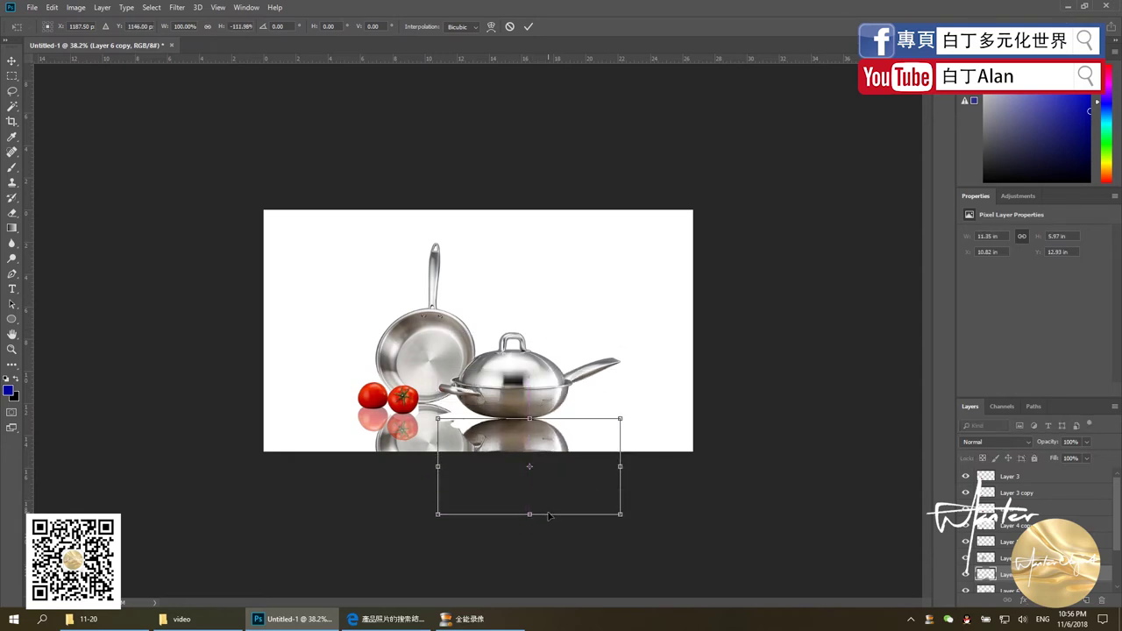
key("Return")
left_click_drag(449, 444, 447, 405)
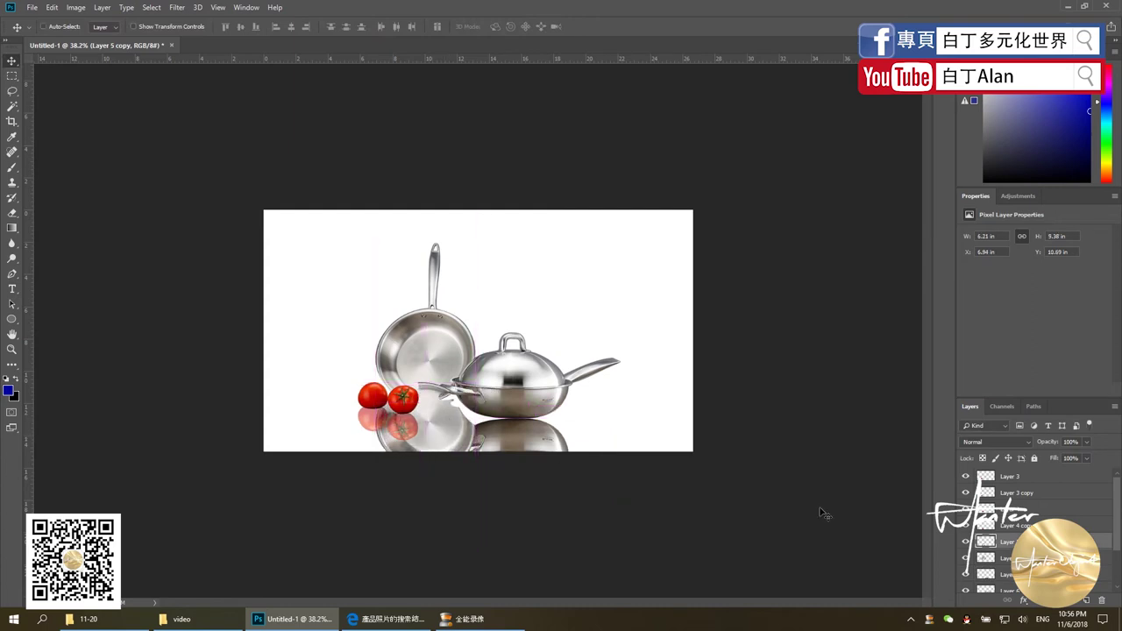
left_click_drag(985, 541, 986, 561)
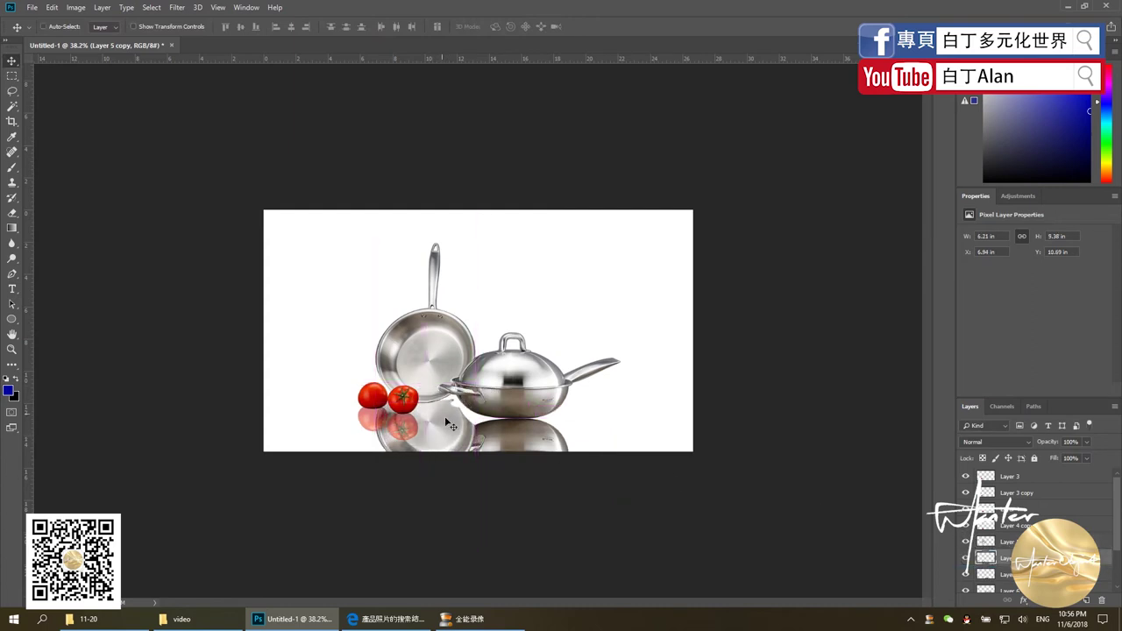
Select the reflection layers and reorder them, placing the wok reflection above the pan reflection.
left_click(995, 574)
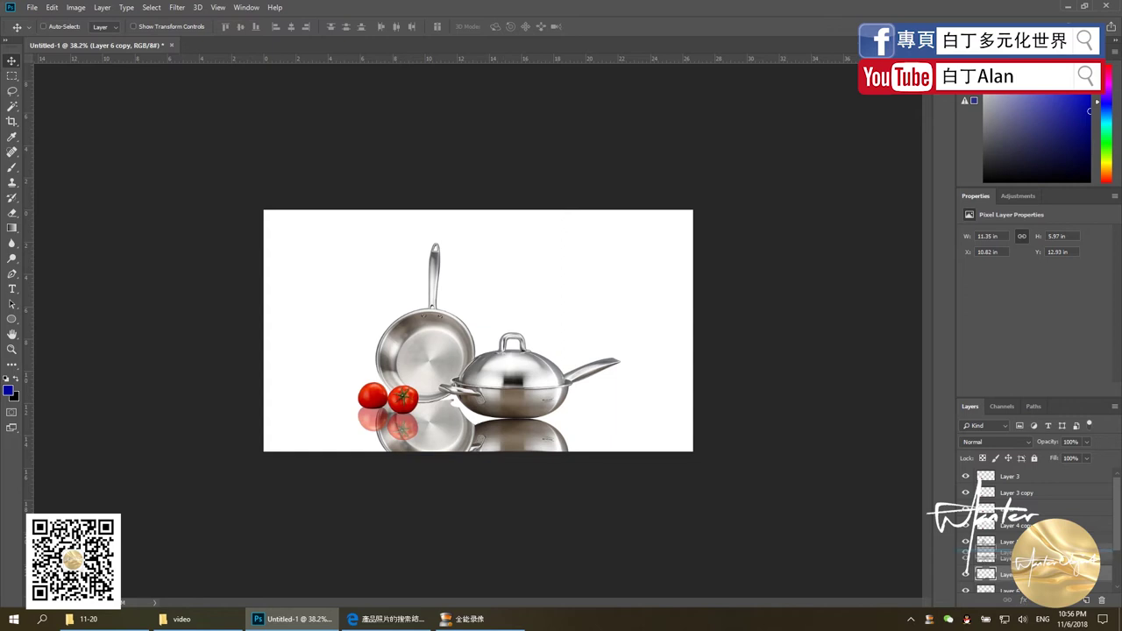
key("ctrl")
left_click(1016, 558, "ctrl")
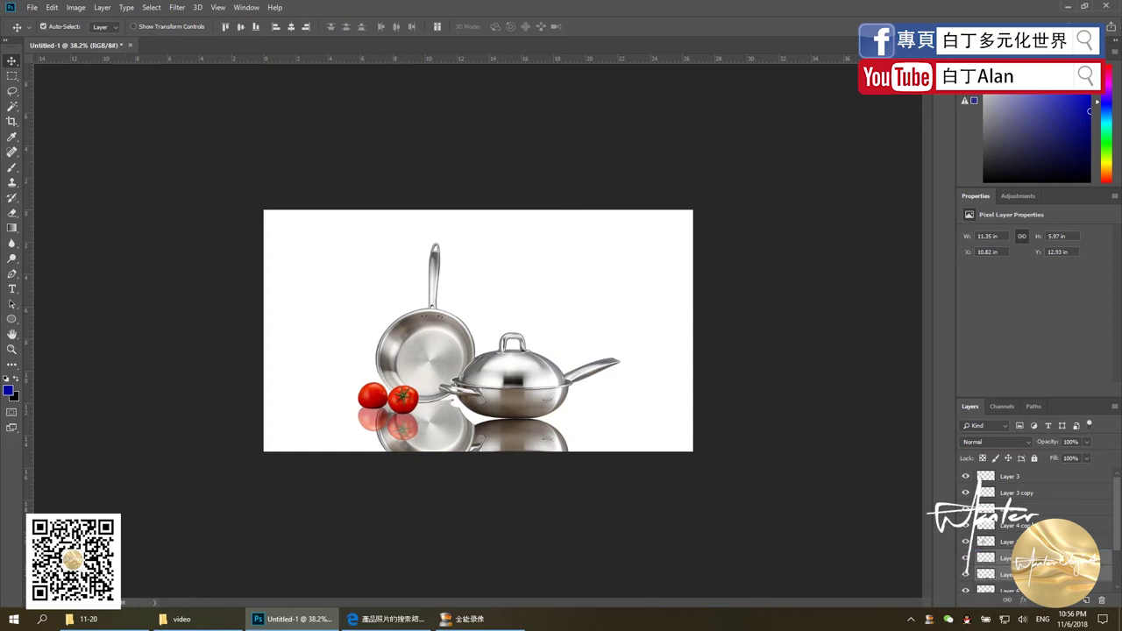
left_click(1032, 525, "ctrl")
left_click(1034, 494, "ctrl")
left_click_drag(1037, 494, 1043, 473)
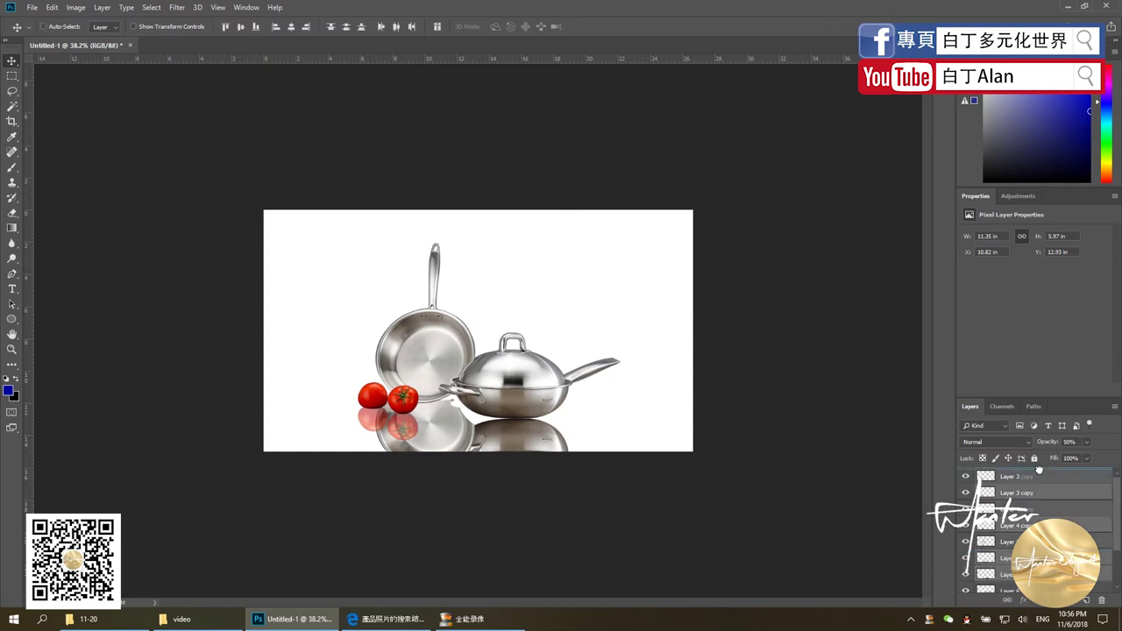
left_click(529, 447)
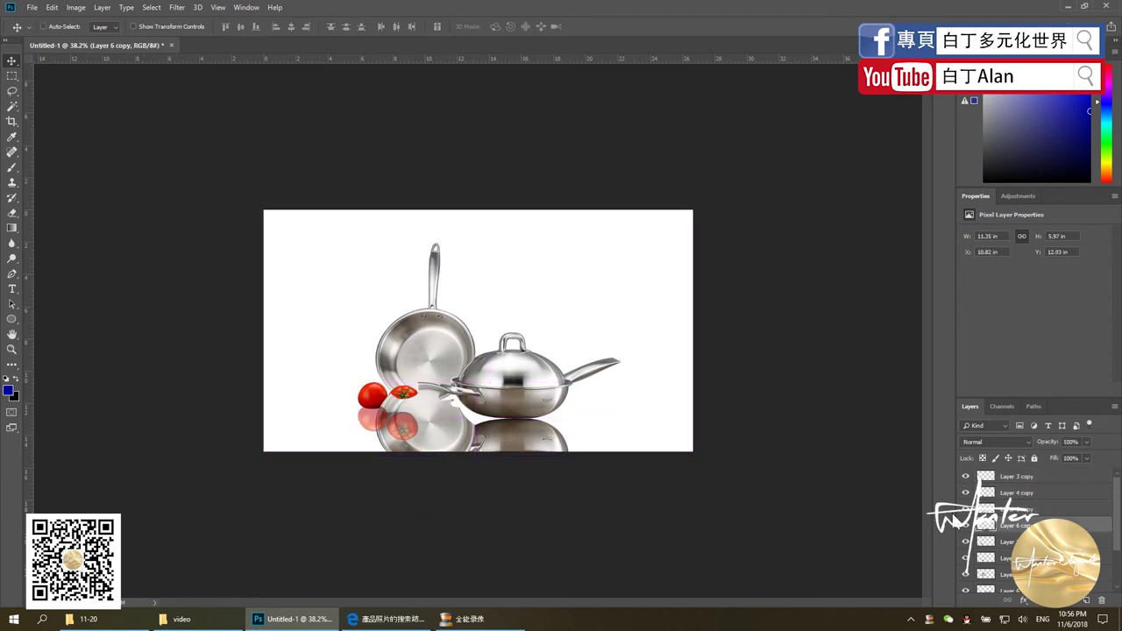
left_click_drag(1019, 524, 1019, 508)
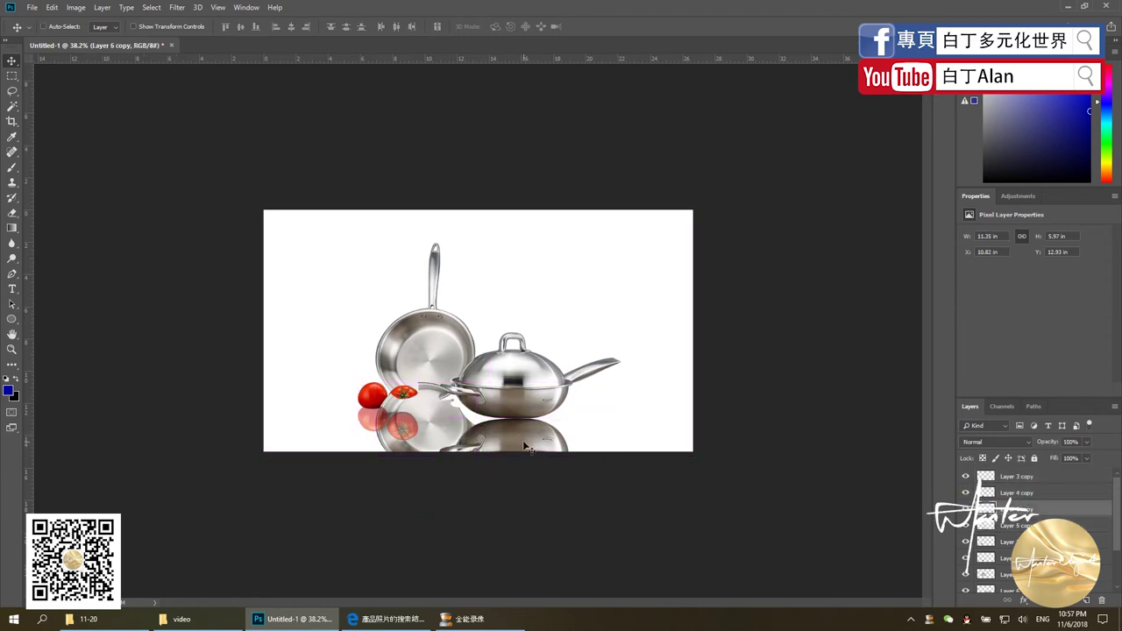
Fade the pan reflection to 50% opacity and fine-tune its position.
left_click_drag(524, 446, 522, 441)
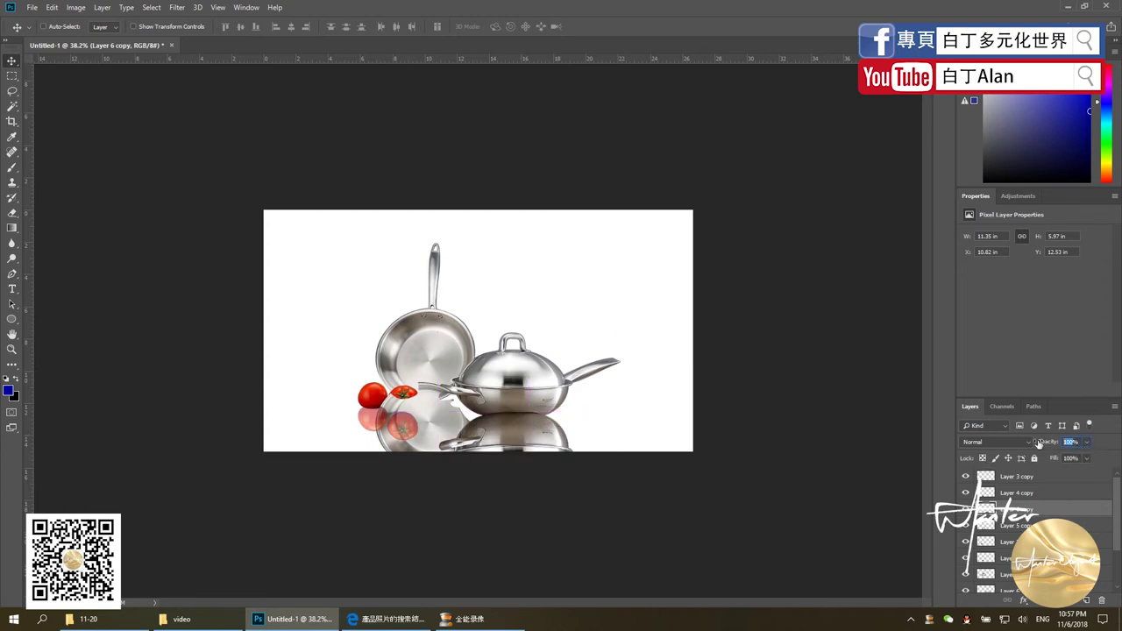
type("50")
key("Return")
scroll(492, 454, "up", 1)
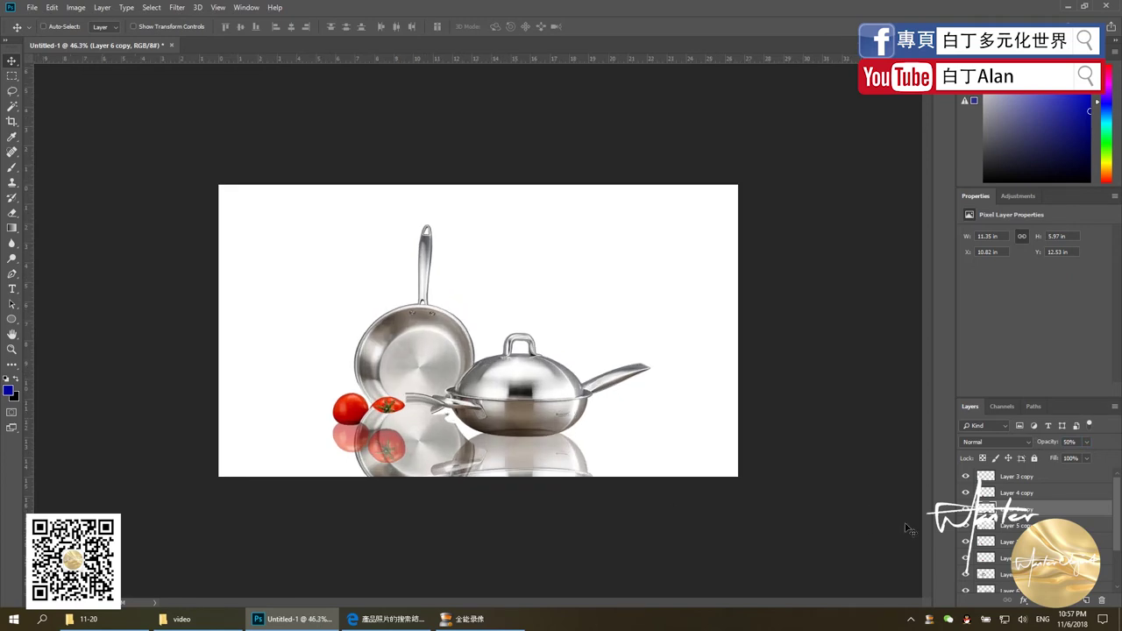
left_click_drag(435, 438, 428, 451)
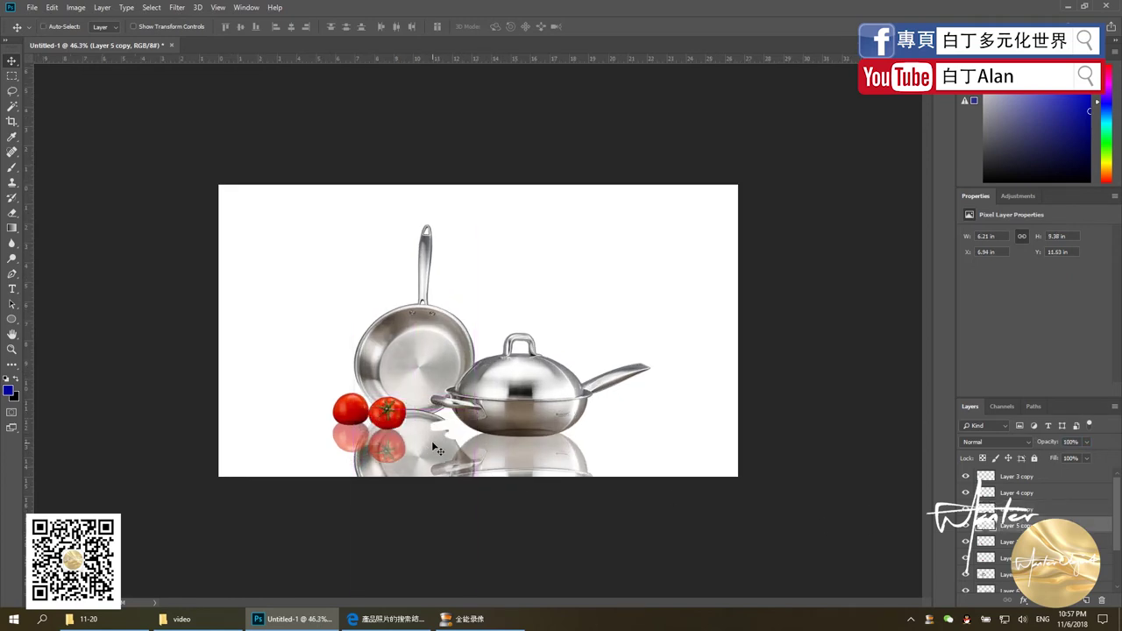
left_click_drag(428, 451, 433, 436)
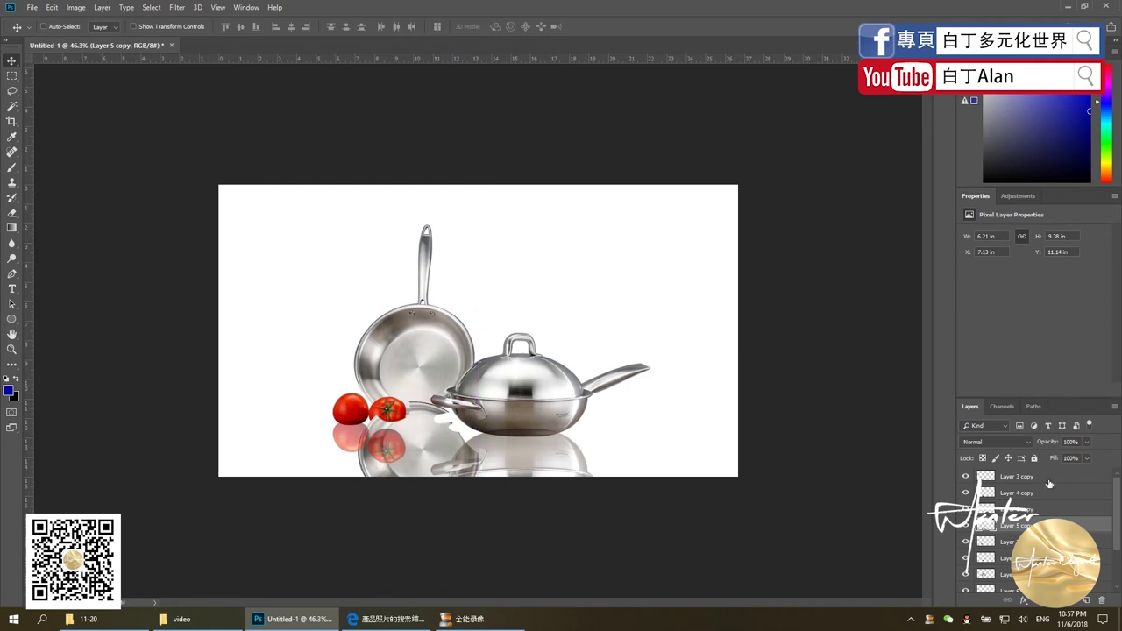
Move the pan and wok reflection layers below the original object layers.
left_click(1050, 509, "shift")
scroll(1052, 515, "down", 1)
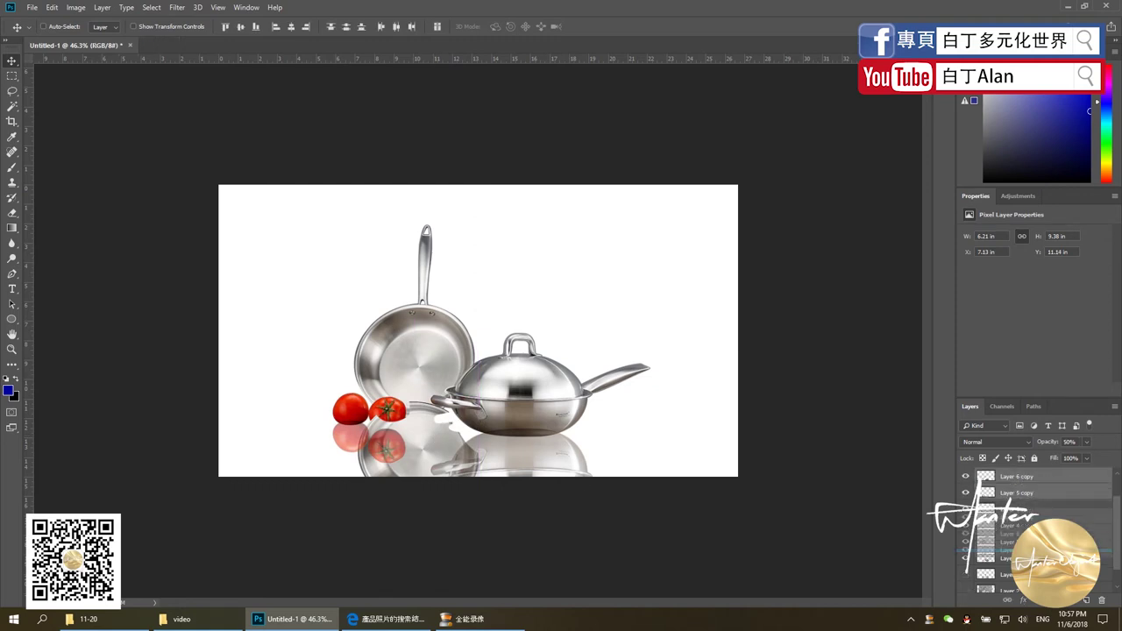
left_click_drag(1048, 499, 1043, 517)
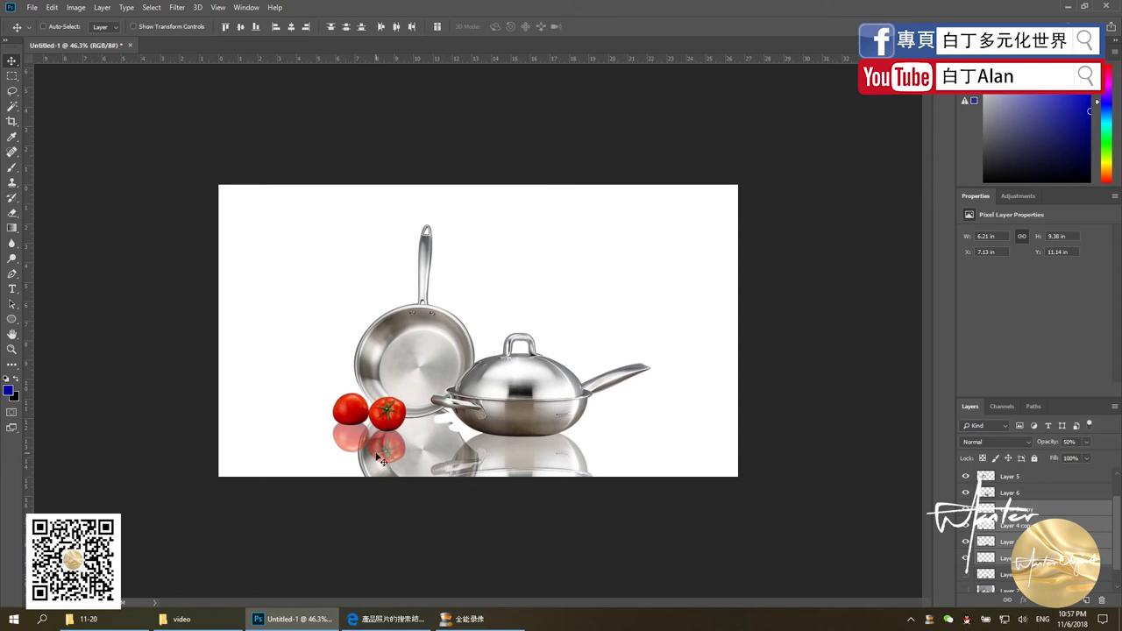
scroll(382, 459, "up", 3)
scroll(381, 474, "down", 2)
scroll(402, 400, "up", 2)
scroll(402, 327, "up", 2)
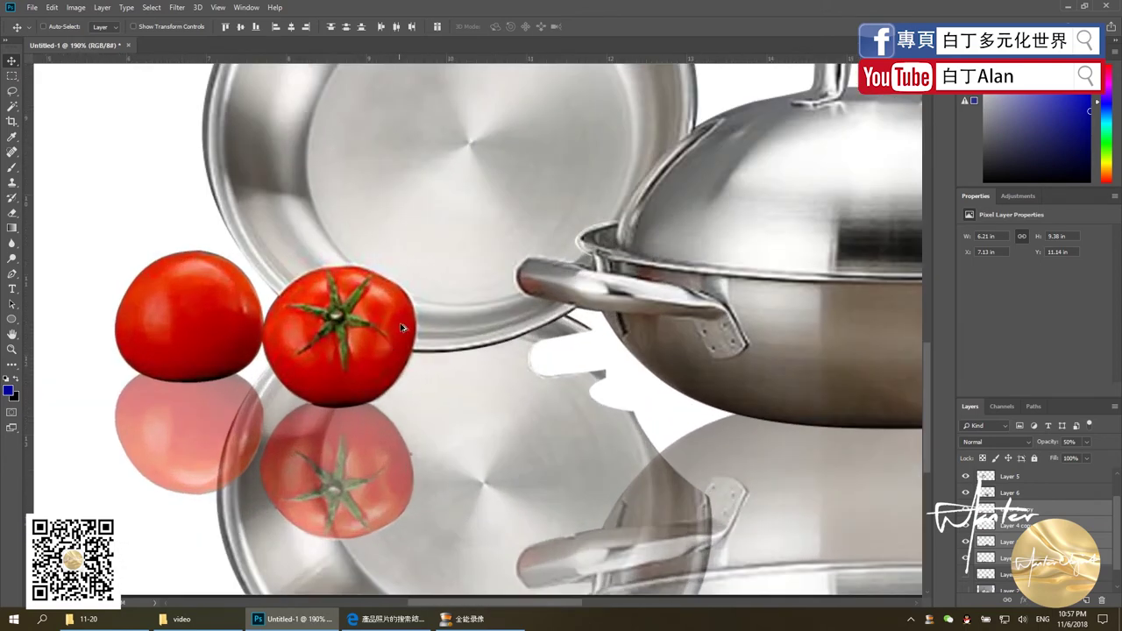
scroll(402, 327, "down", 3)
left_click_drag(370, 410, 371, 414)
left_click(372, 415)
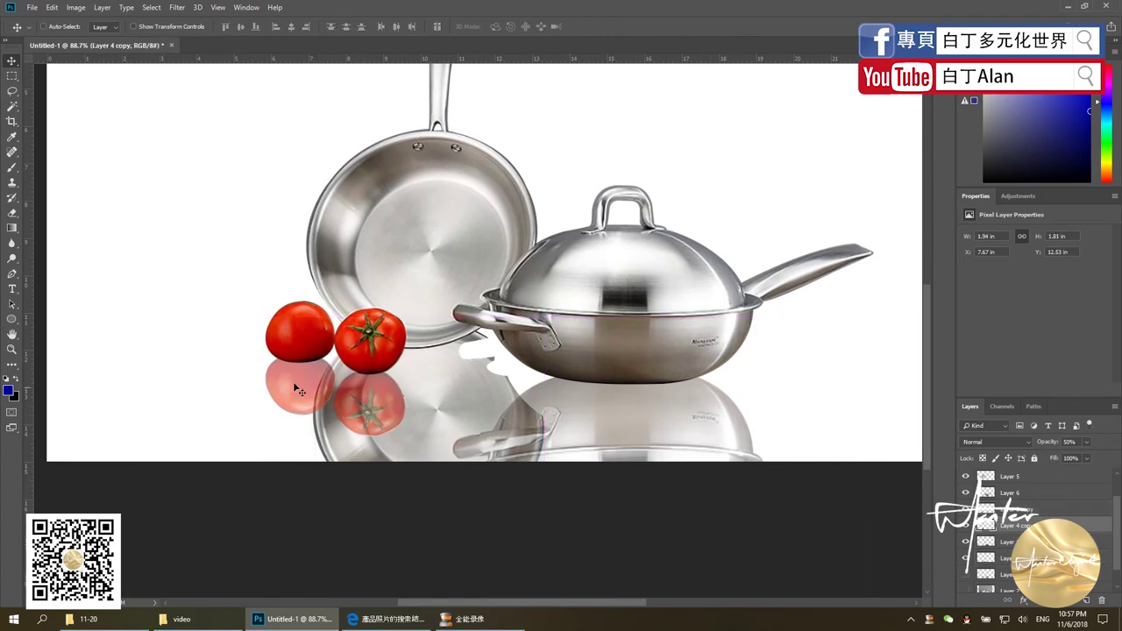
left_click(983, 524, "ctrl")
left_click(496, 410, "ctrl")
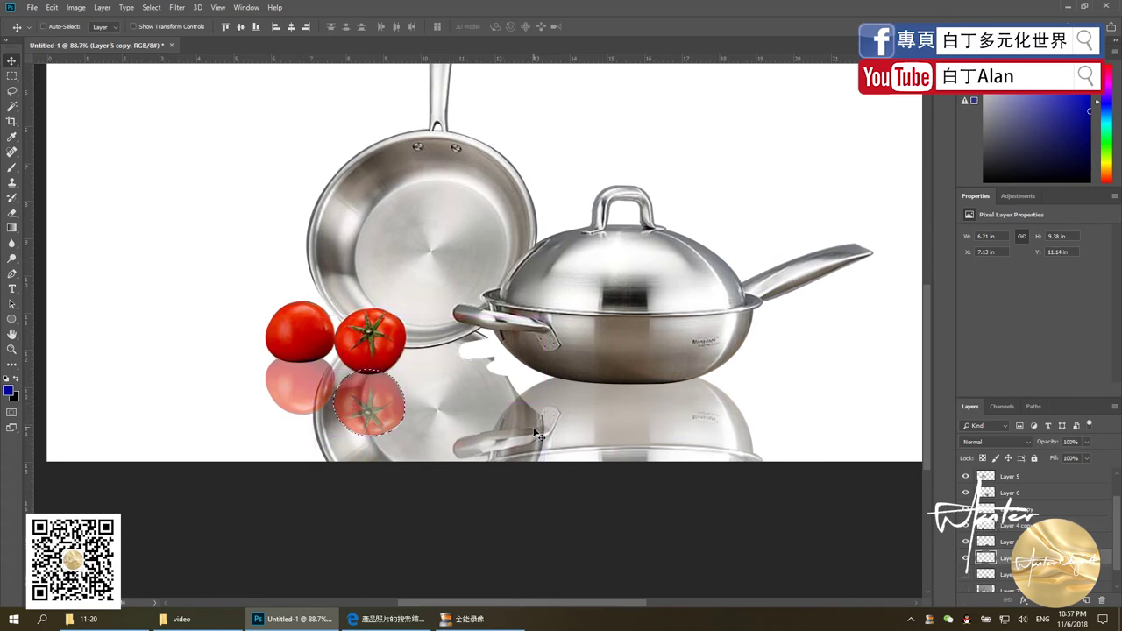
key("ctrl+d")
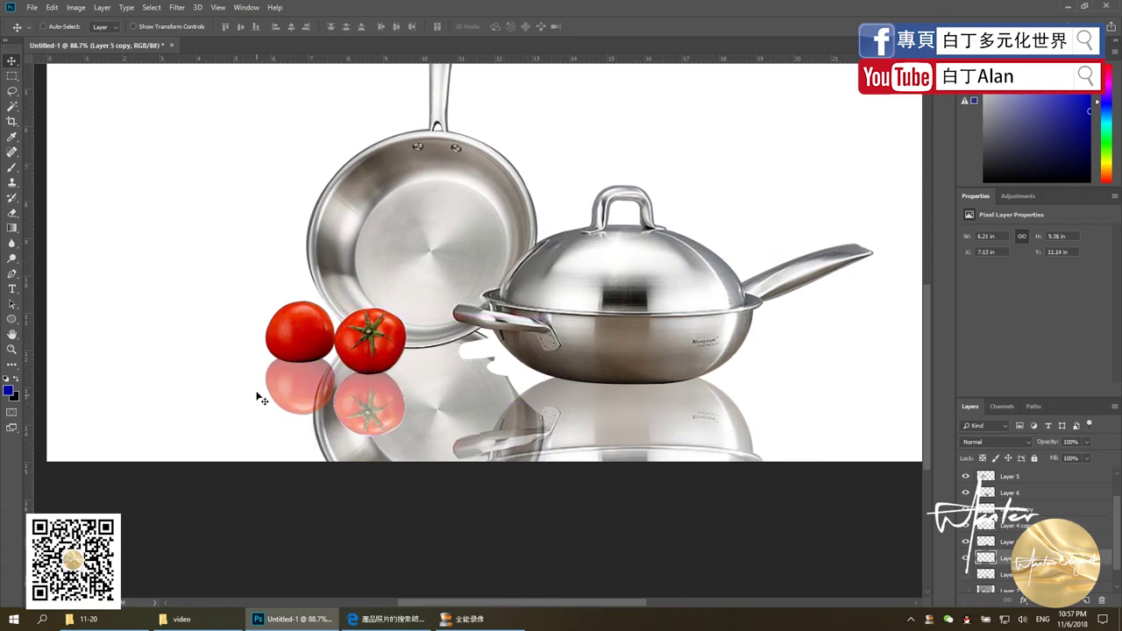
left_click(286, 389)
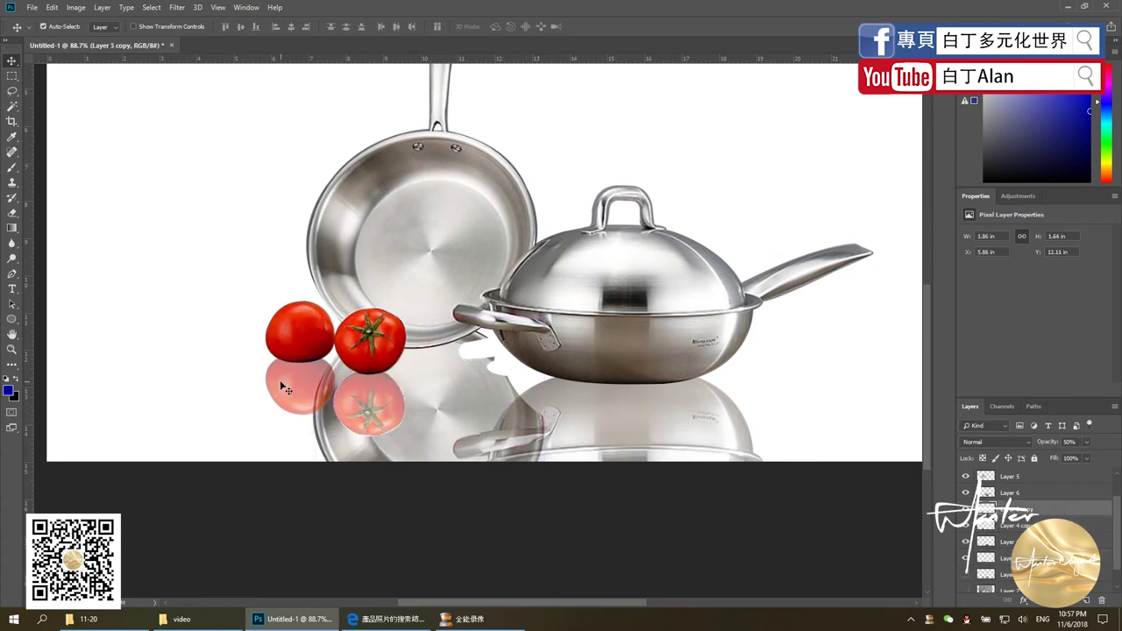
key("ctrl+shift+d")
left_click(518, 427, "ctrl")
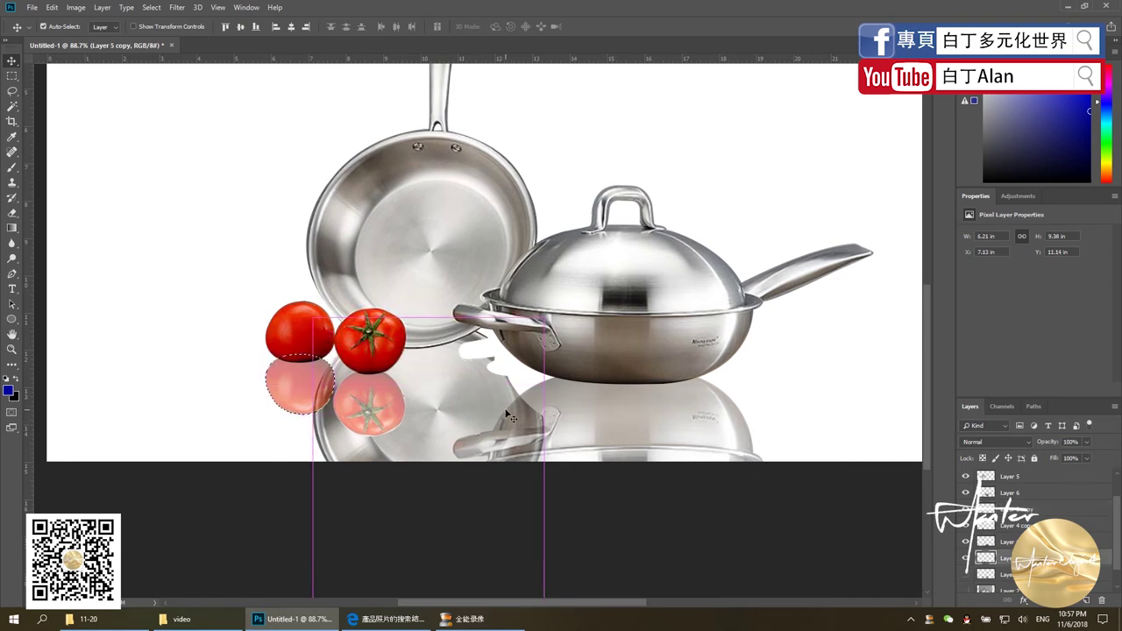
left_click(324, 400)
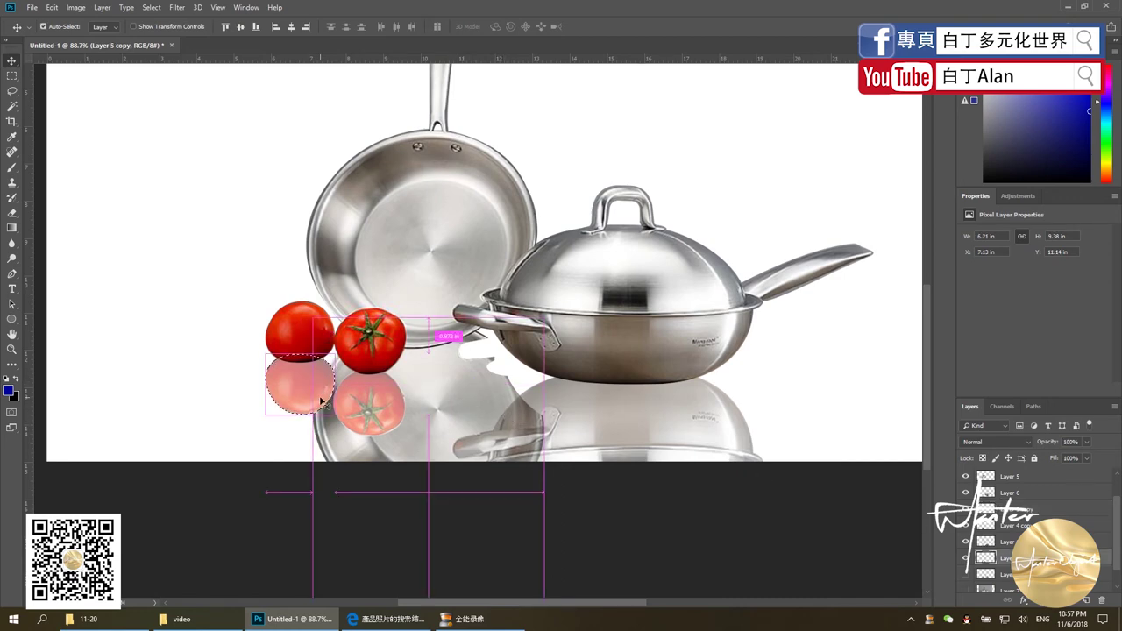
key("ctrl+d")
left_click(1031, 523)
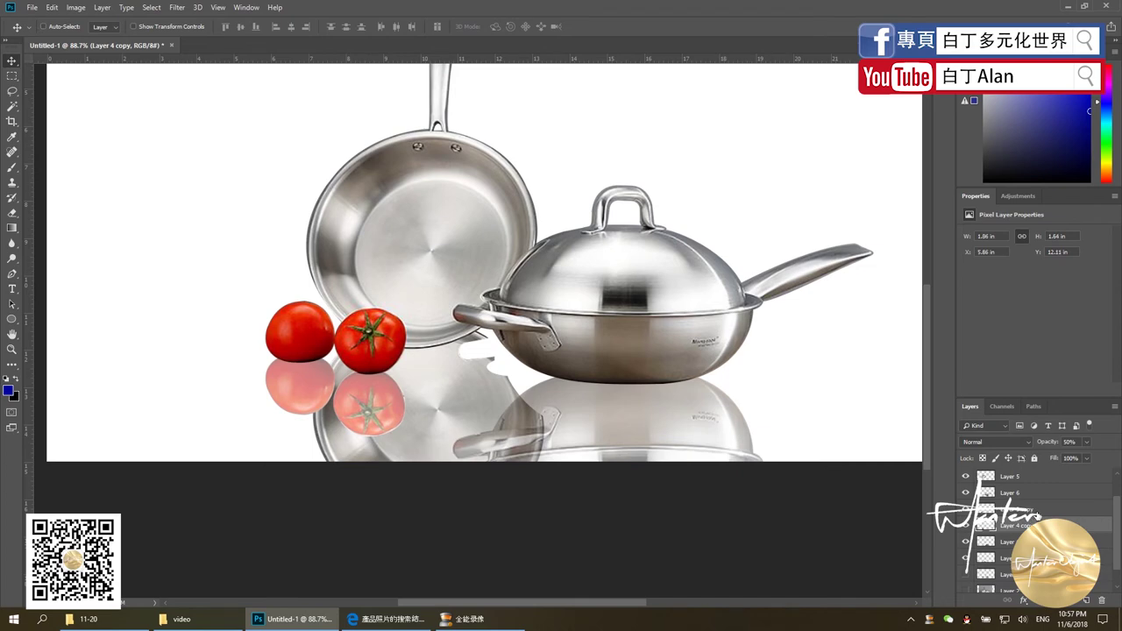
left_click(1017, 508, "ctrl")
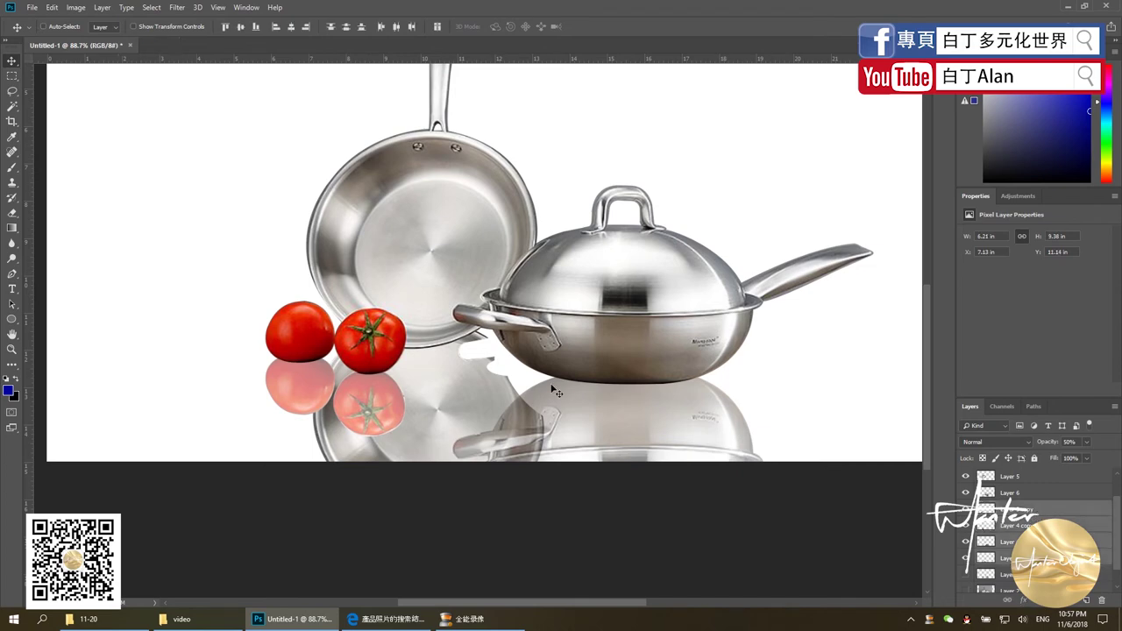
left_click(1016, 508, "ctrl")
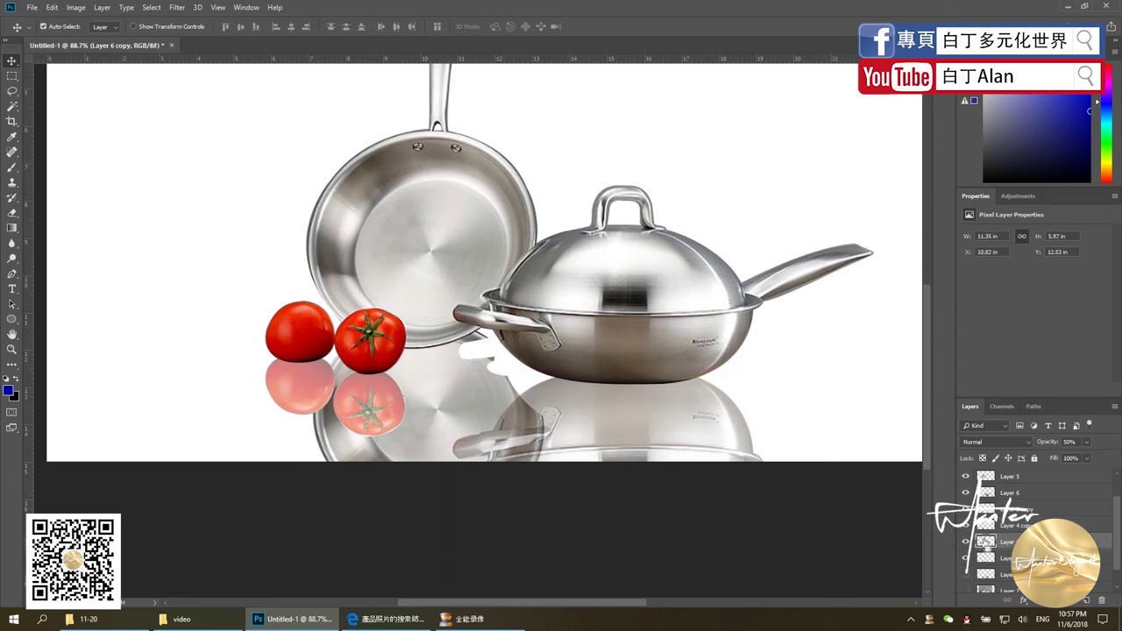
left_click(590, 435, "ctrl")
left_click(433, 390, "ctrl")
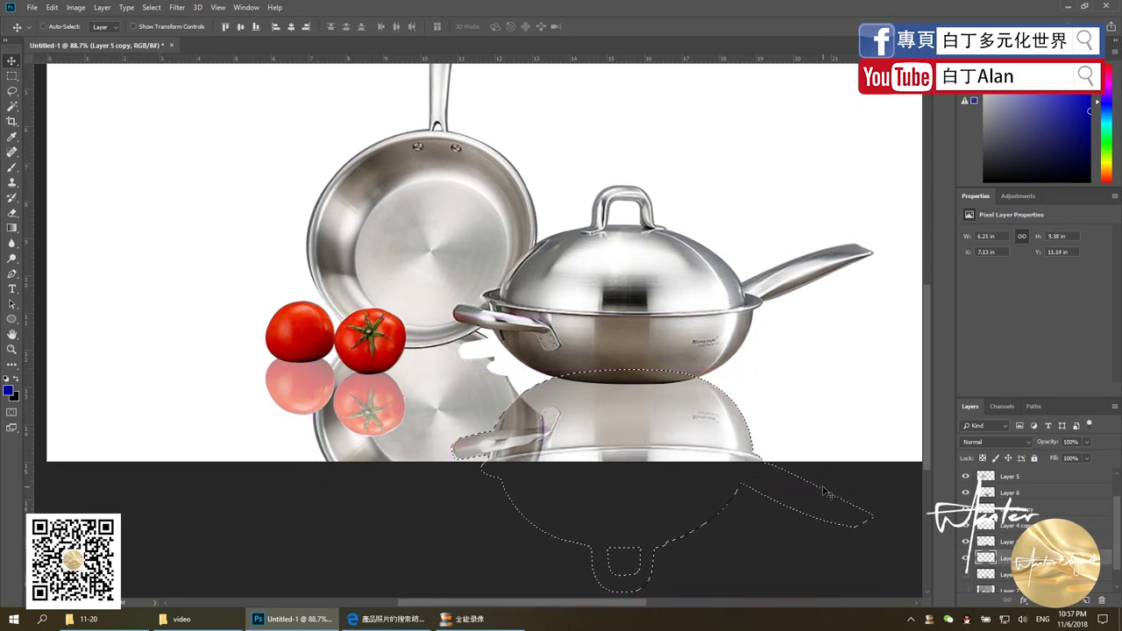
key("ctrl+d")
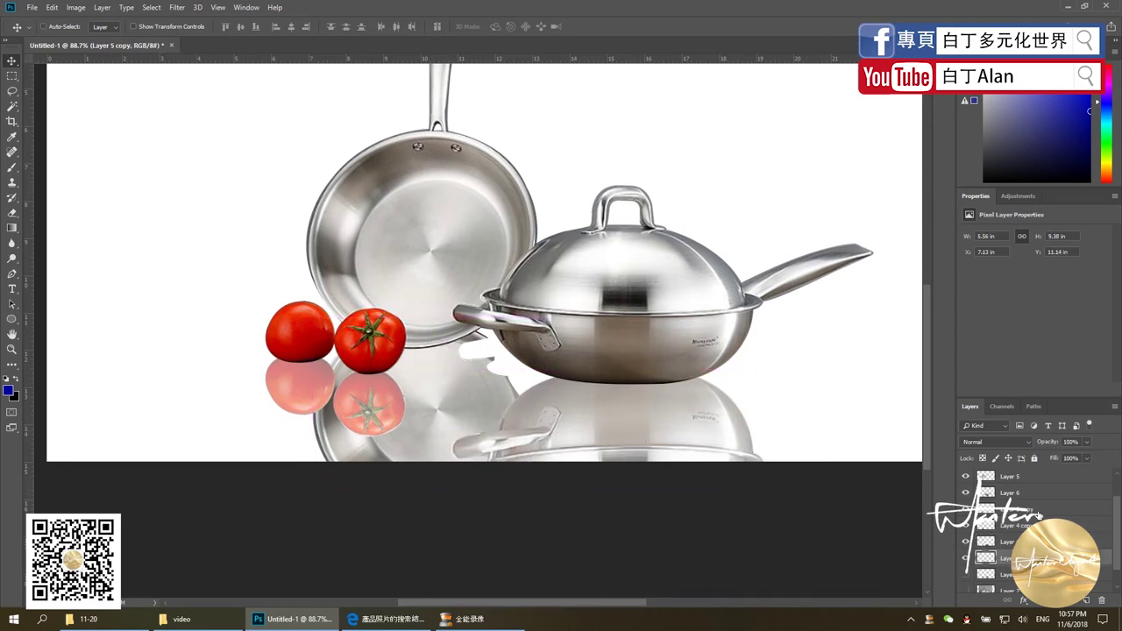
left_click(1034, 524, "shift")
Merge the selected reflection layers into one and apply a 4.4-pixel Gaussian Blur.
right_click(1033, 519)
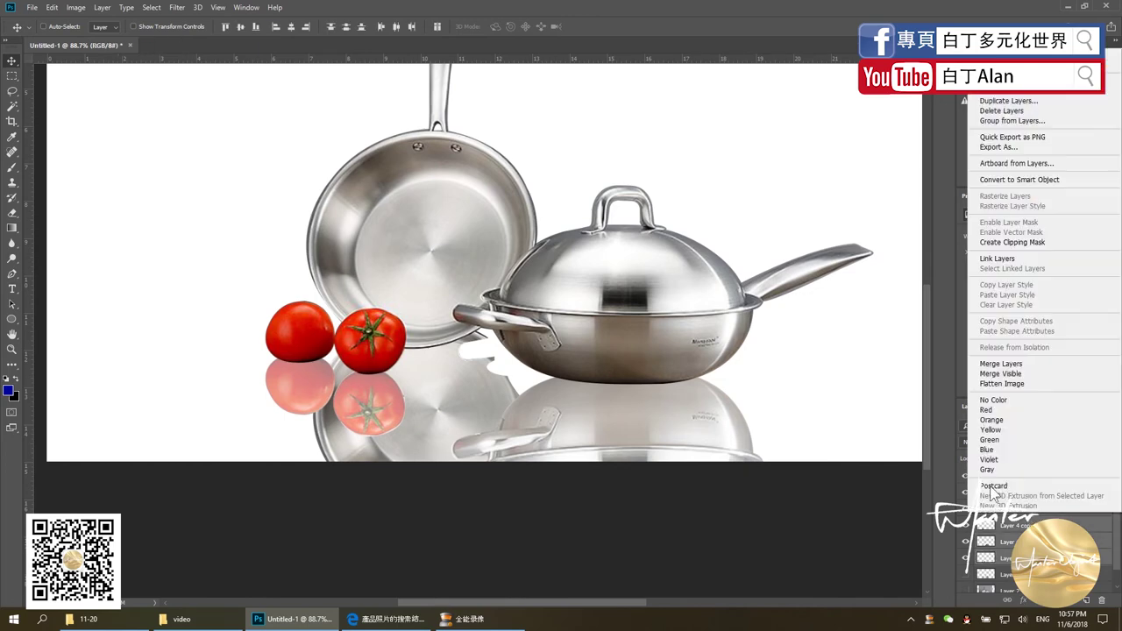
left_click(1001, 365)
scroll(464, 350, "down", 5)
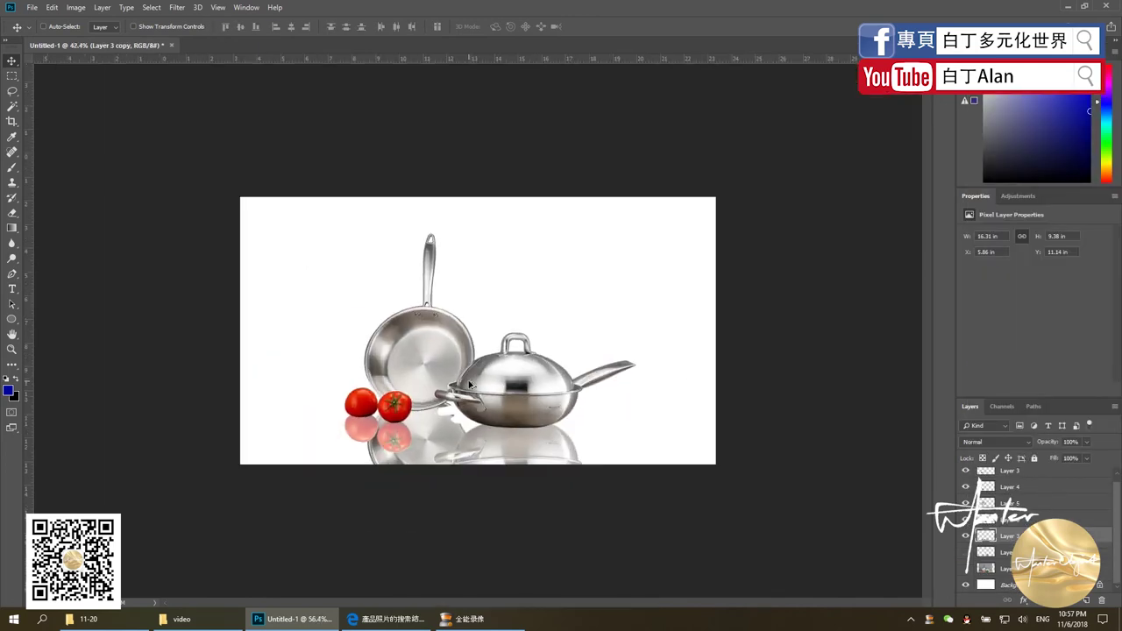
left_click(177, 7)
mouse_move(242, 139)
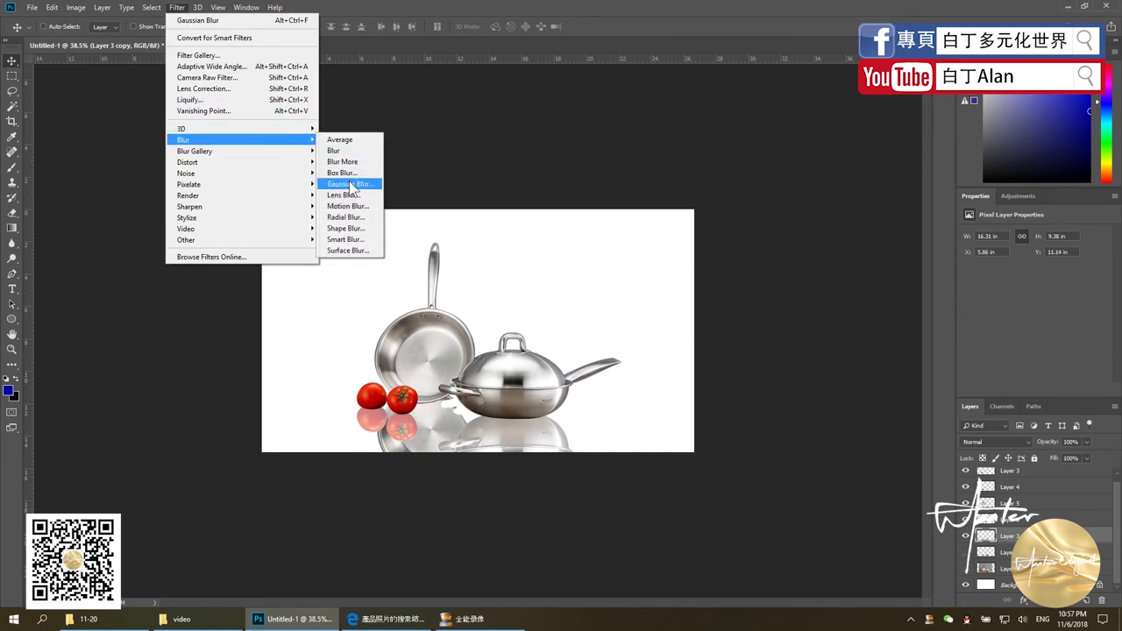
left_click(355, 183)
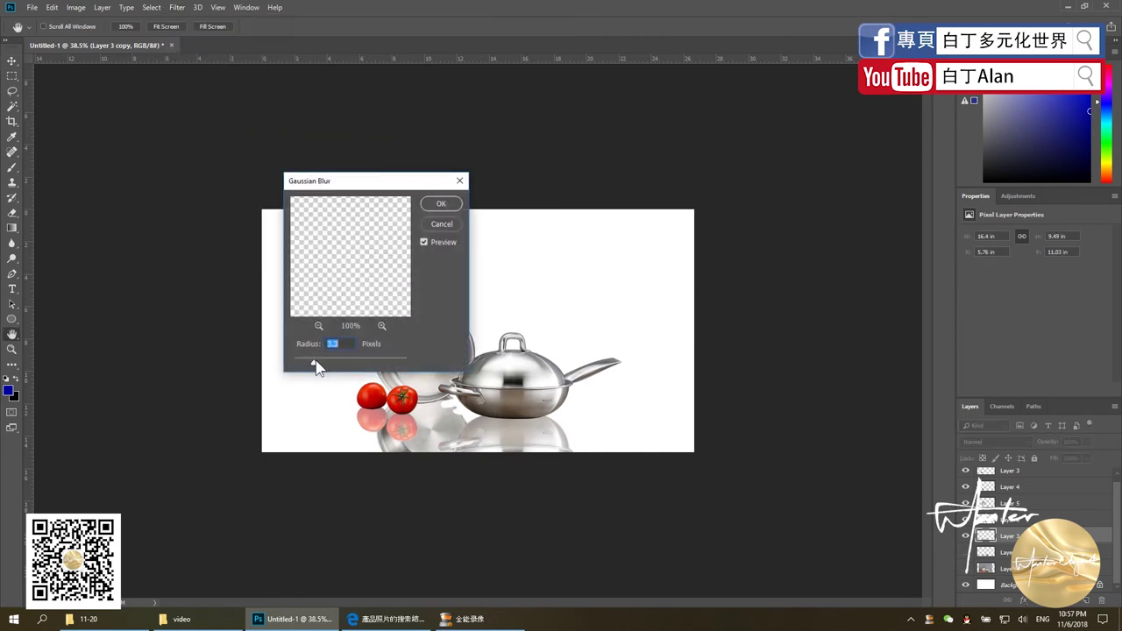
left_click(443, 223)
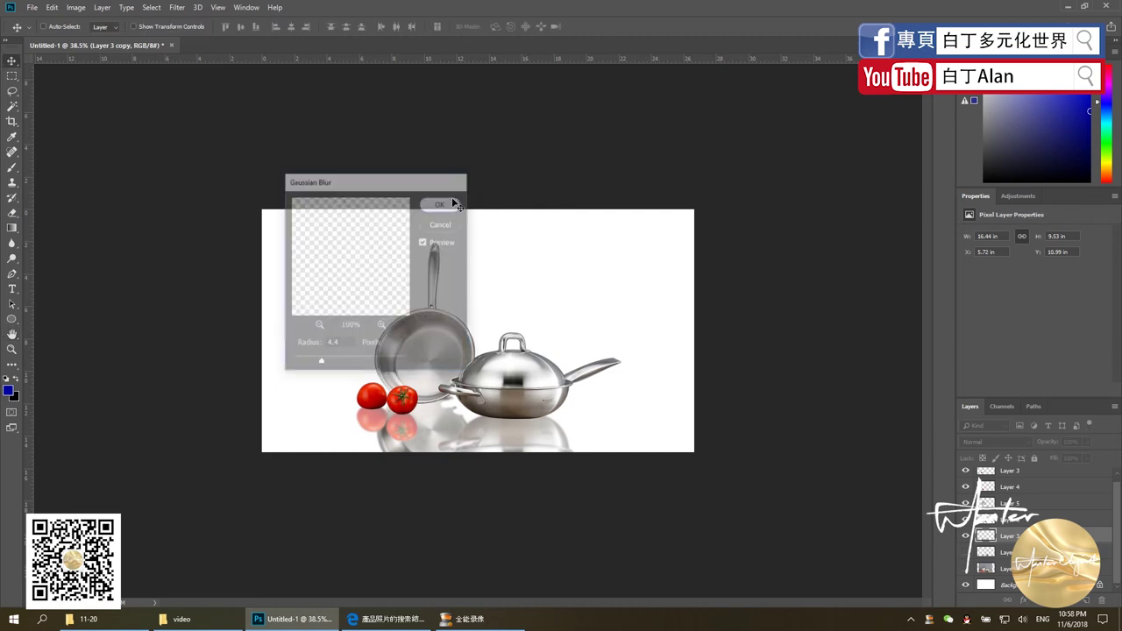
Erase the bottom of the tomato and pan reflections with an enlarged eraser.
key("e")
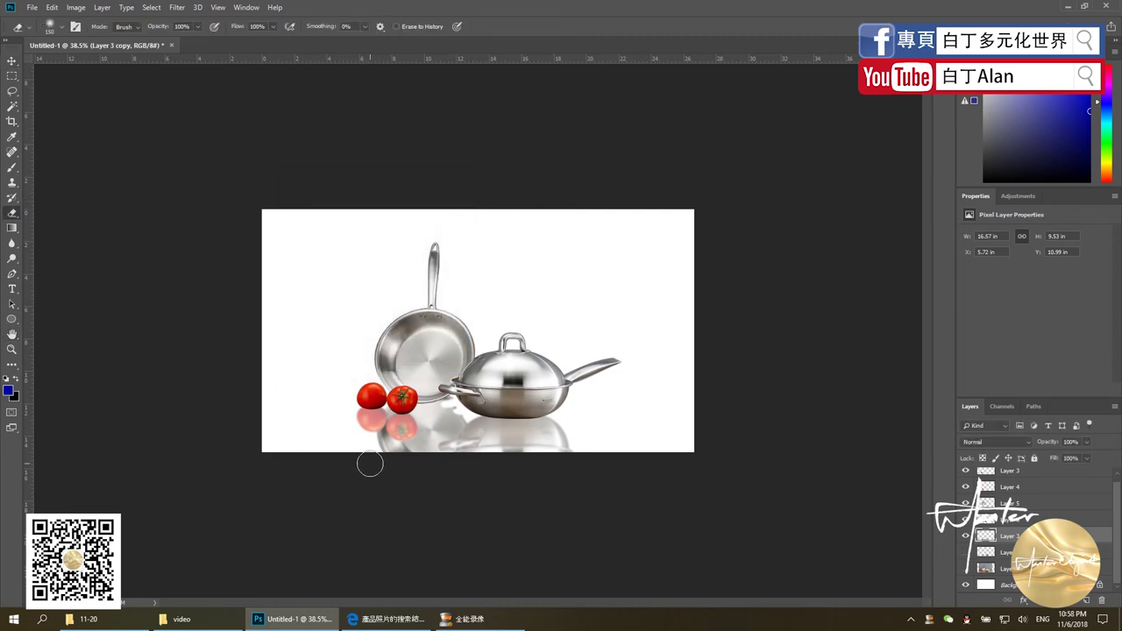
key("bracketright")
key("bracketright")
key("bracketright")
left_click_drag(370, 450, 578, 459)
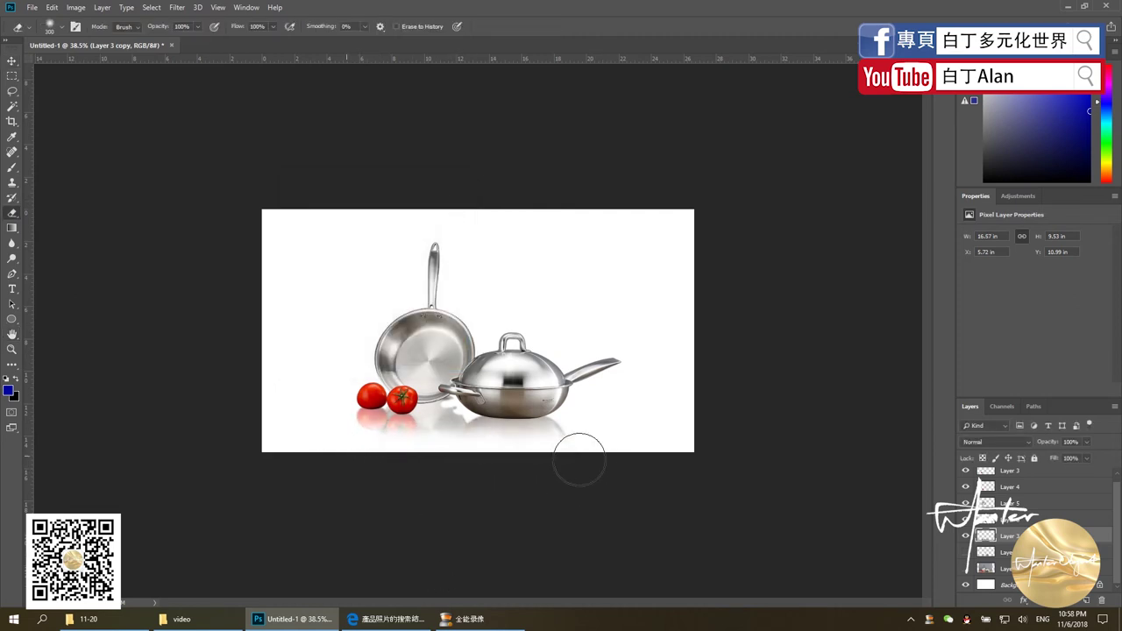
Zoom in and try the healing brush and clone stamp with a smaller brush size.
scroll(483, 450, "up", 5)
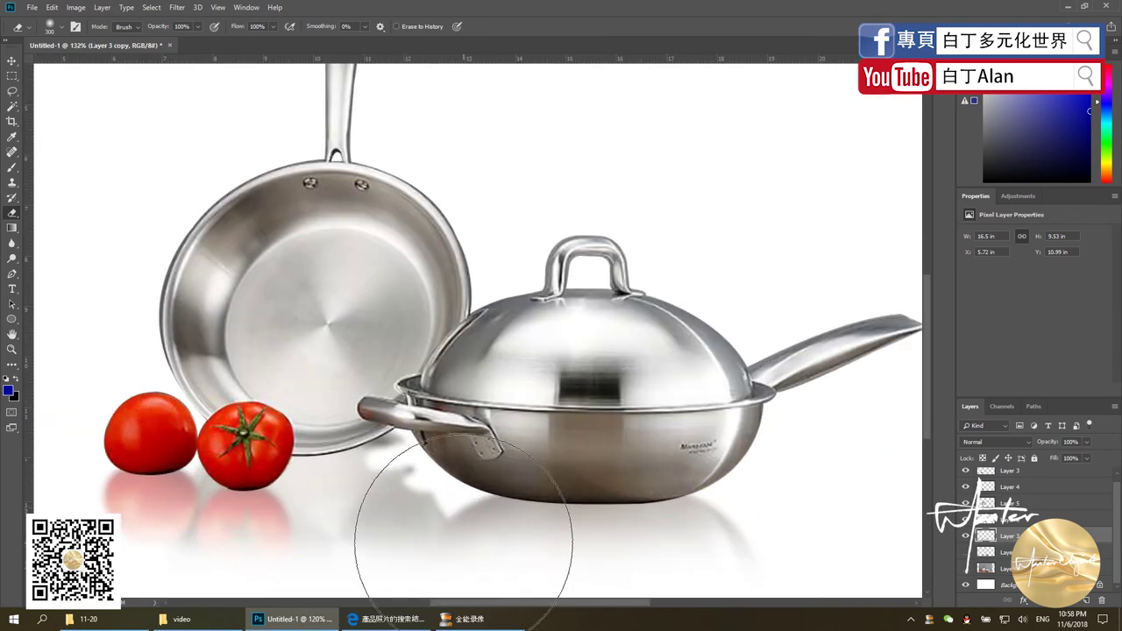
scroll(464, 544, "up", 2)
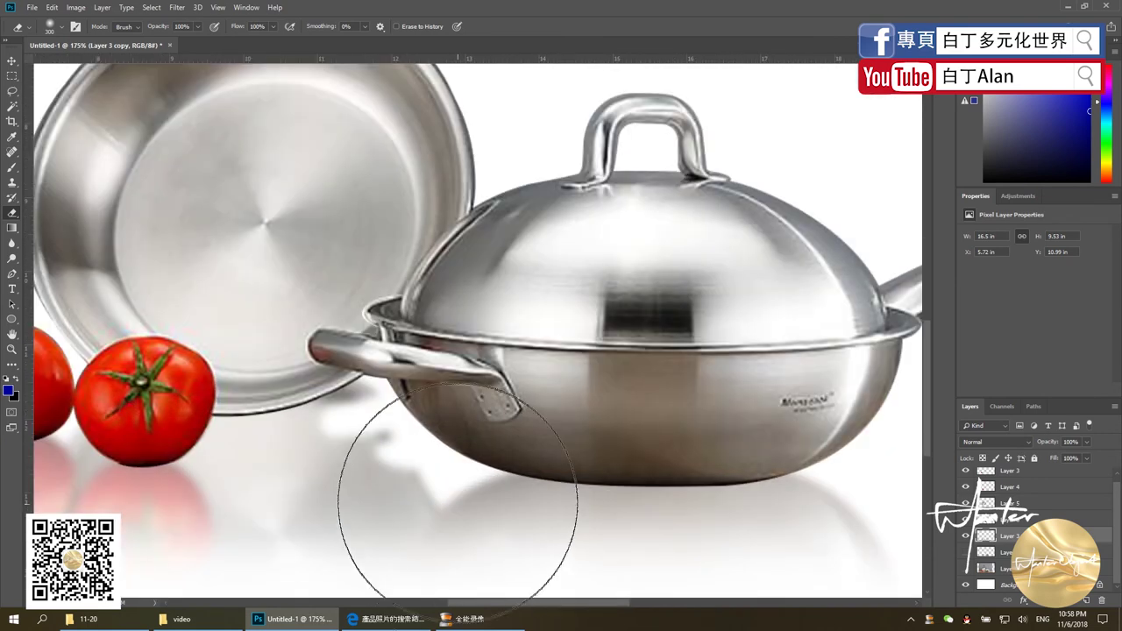
left_click(13, 153)
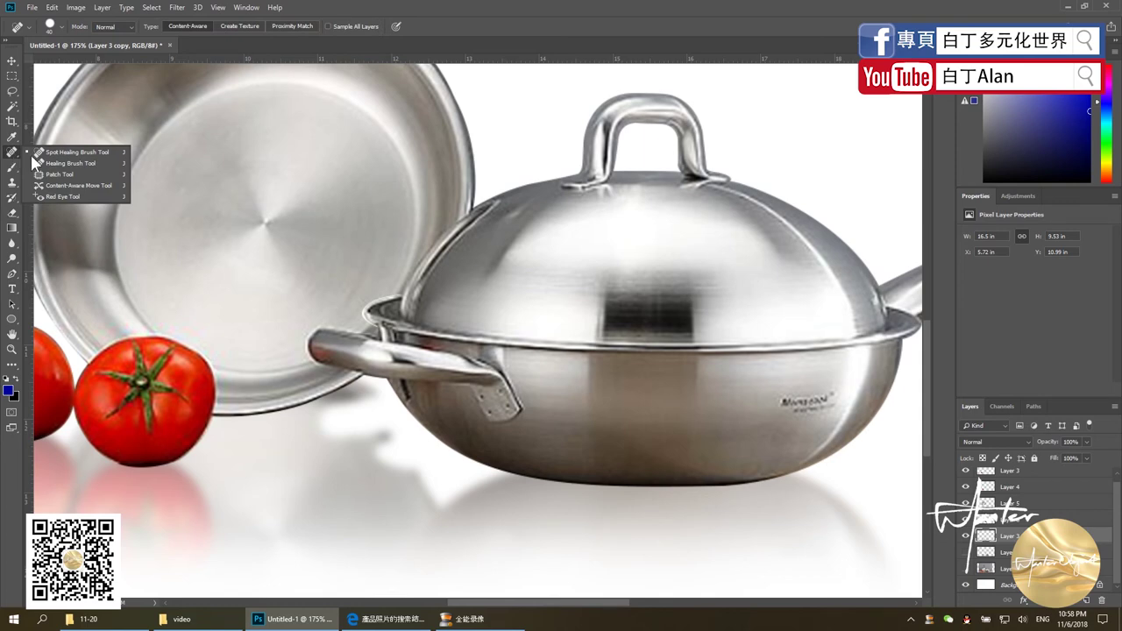
left_click(66, 163)
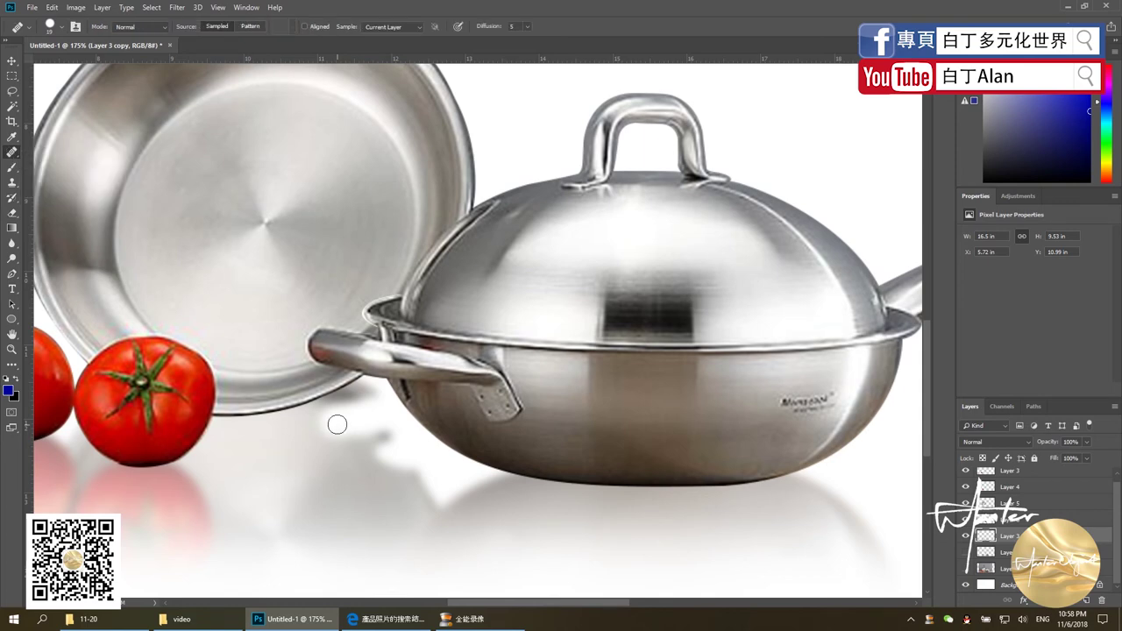
left_click(12, 183)
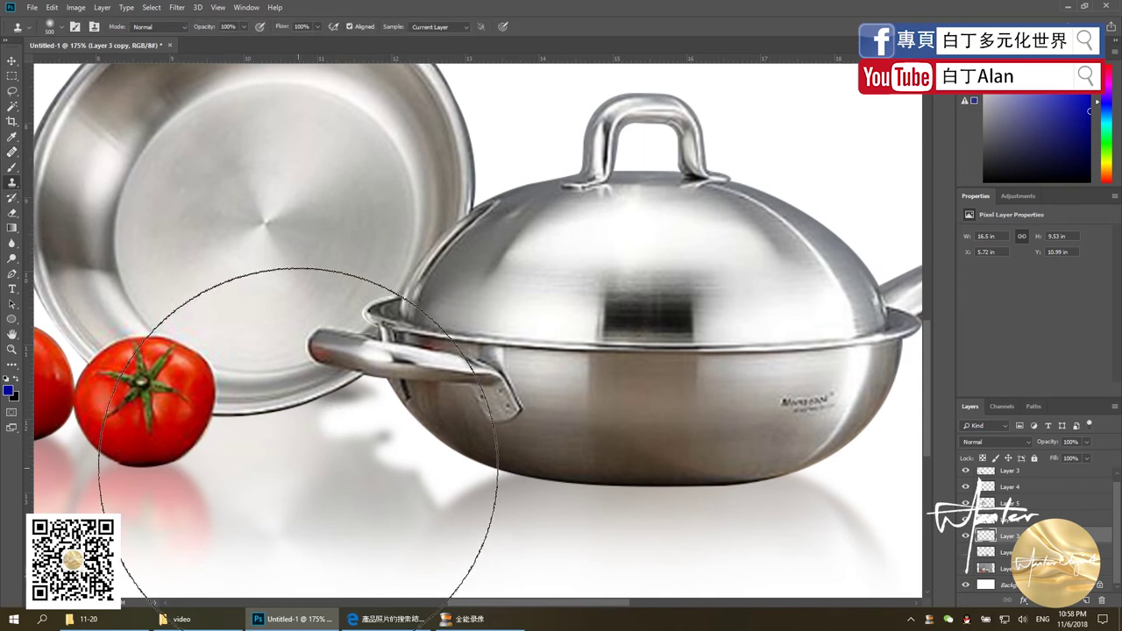
key("bracketleft")
key("bracketleft")
key("bracketleft")
key("bracketleft")
key("bracketleft")
key("bracketleft")
key("bracketleft")
key("bracketleft")
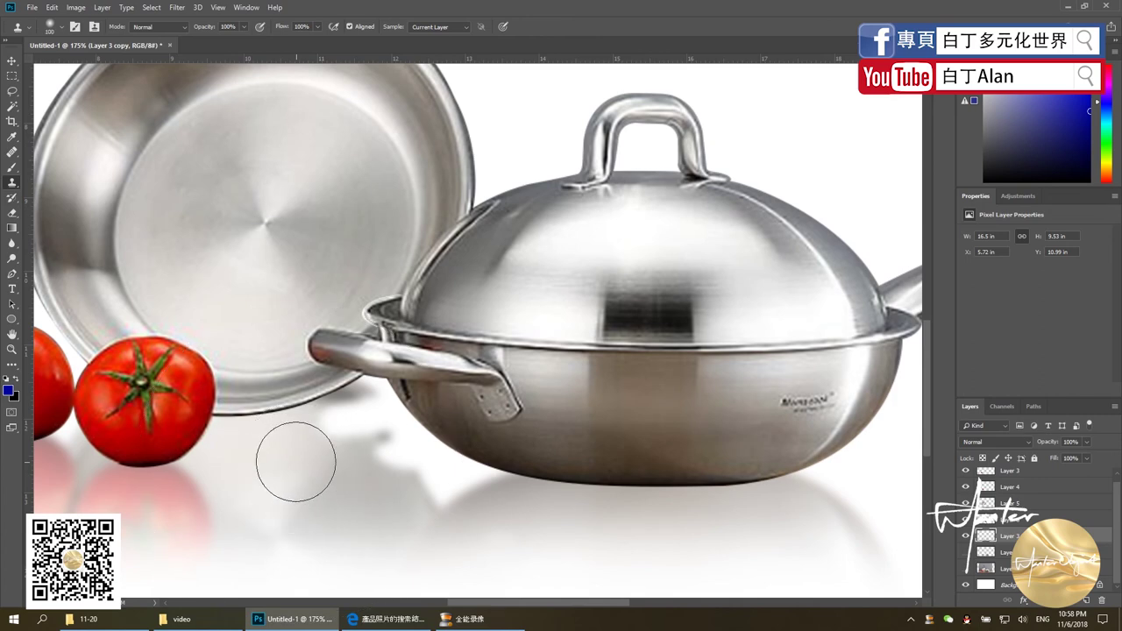
key("bracketleft")
key("b")
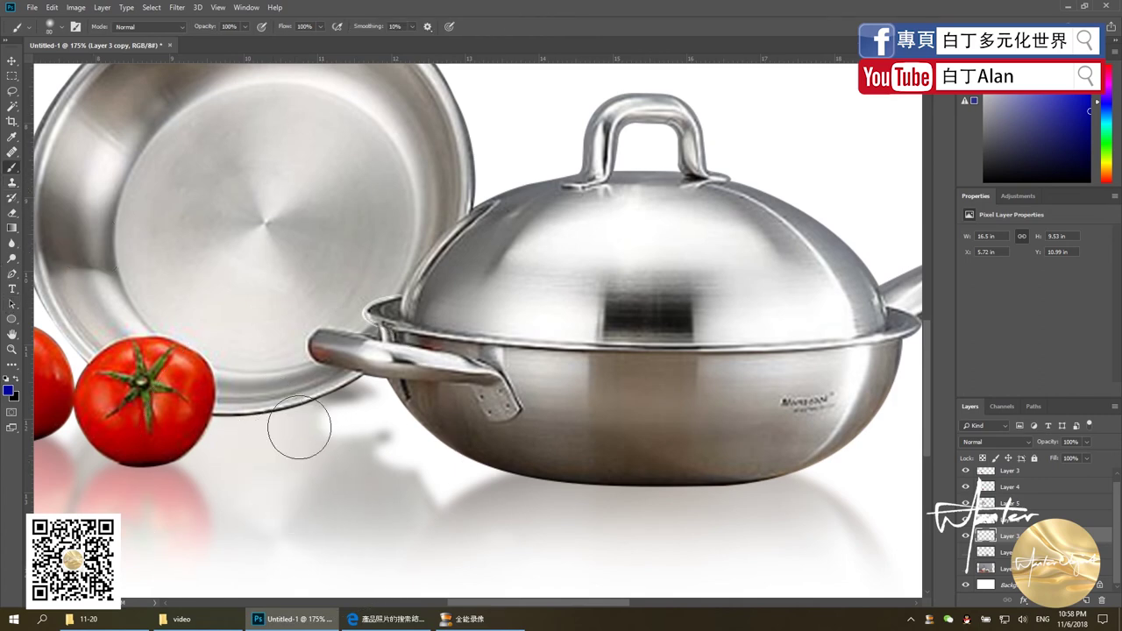
Sample light grey from the image and paint it under the wok handle, resampling from the floor.
key("i")
left_click(373, 442)
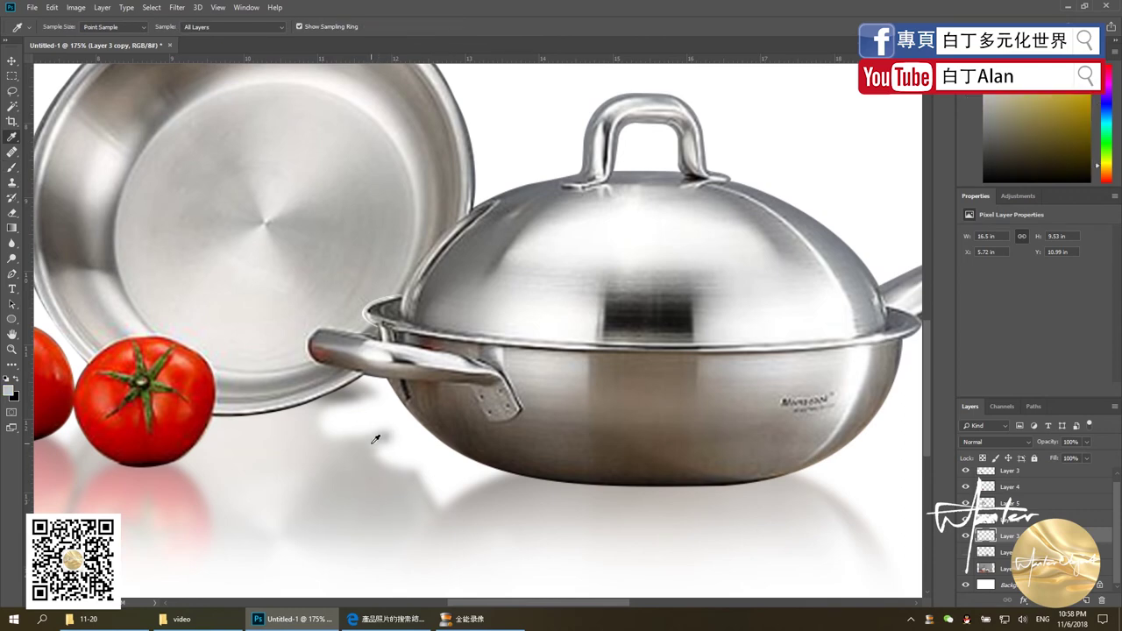
key("b")
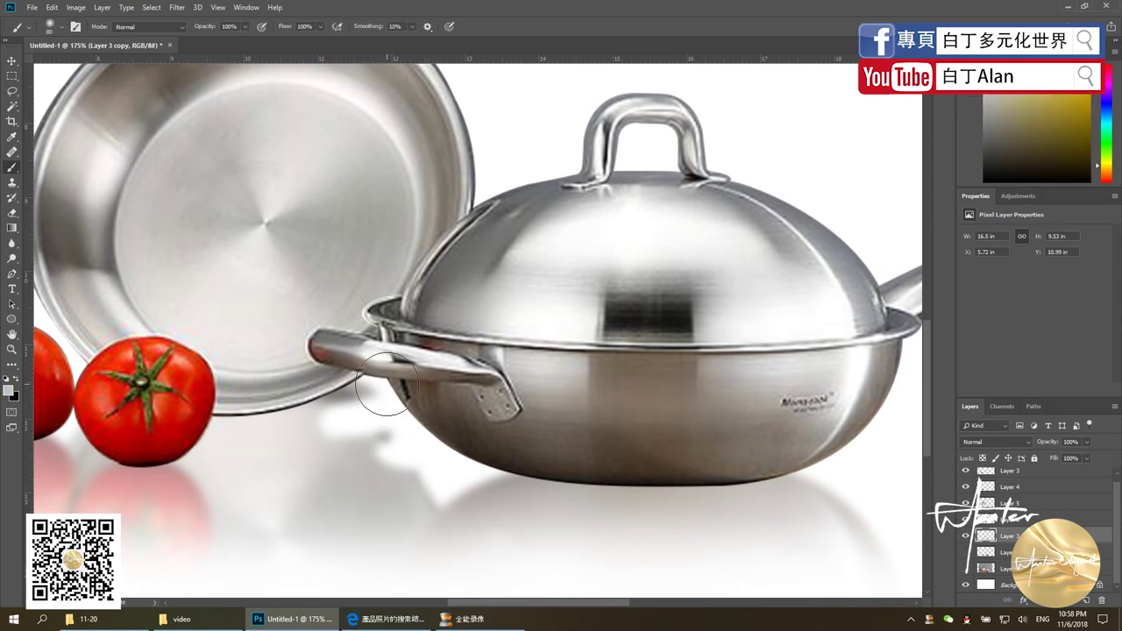
mouse_move(386, 383)
left_mouse_down()
mouse_move(380, 430)
mouse_move(422, 471)
left_mouse_up()
key("bracketright")
key("bracketright")
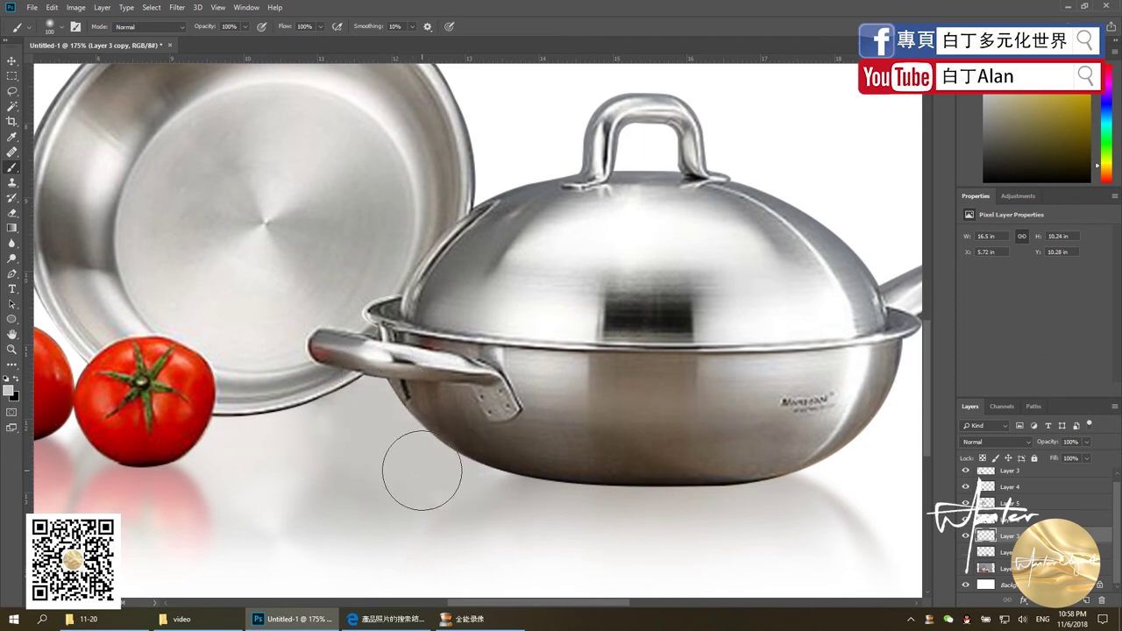
left_click(537, 478, "alt")
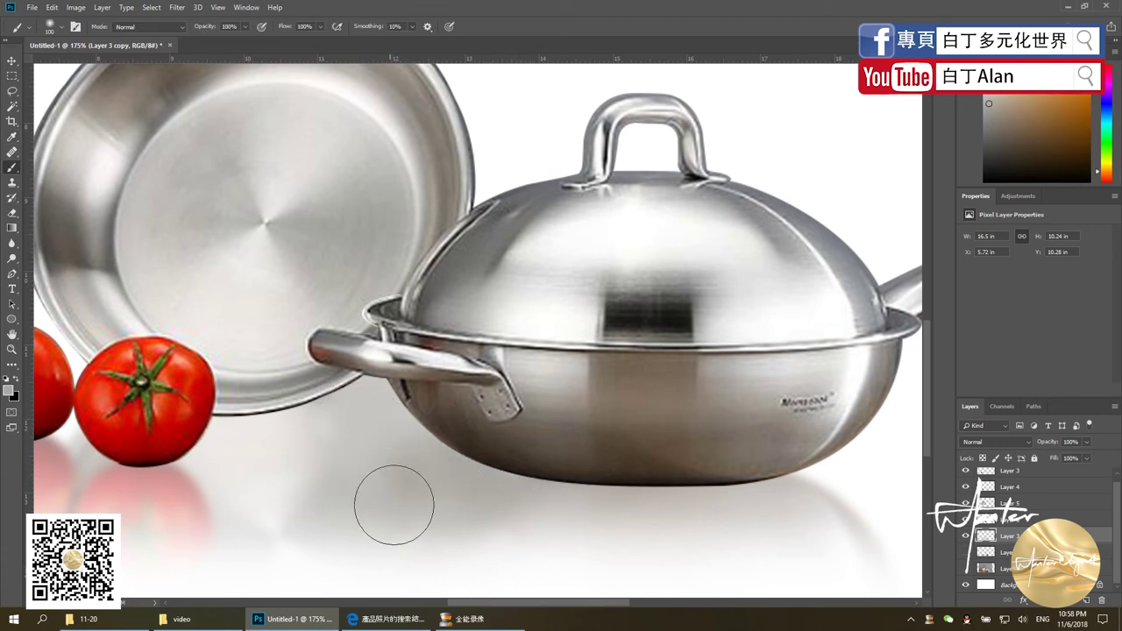
key("ctrl+0")
scroll(498, 311, "down", 2, "alt")
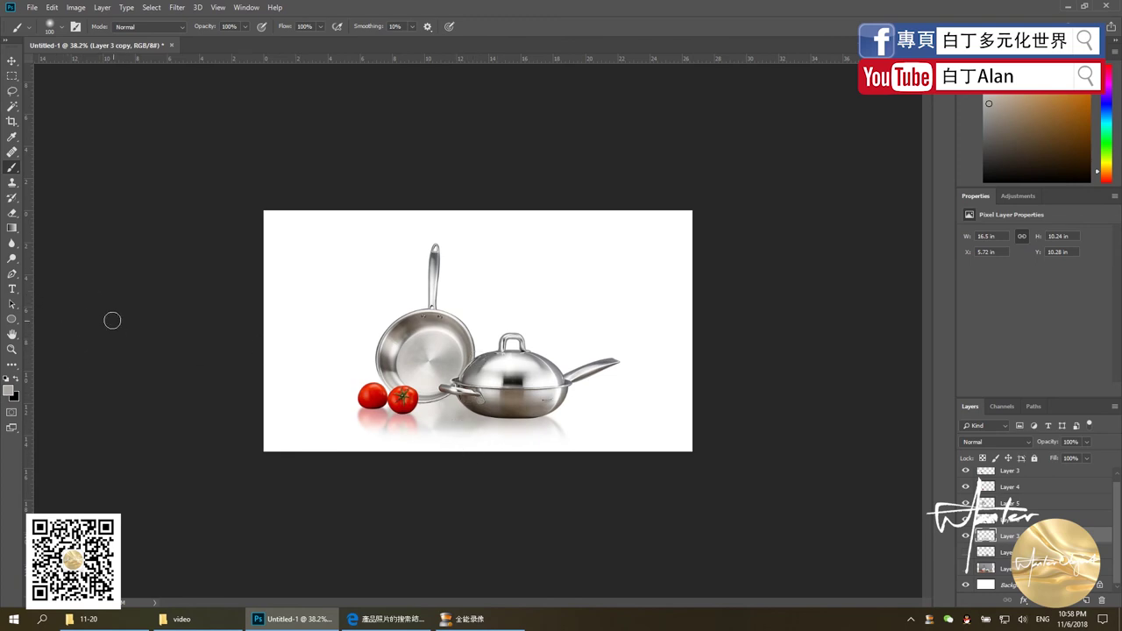
Try a smaller Dodge brush, then erase the stray pixels at the wok's lower right.
left_click(12, 258)
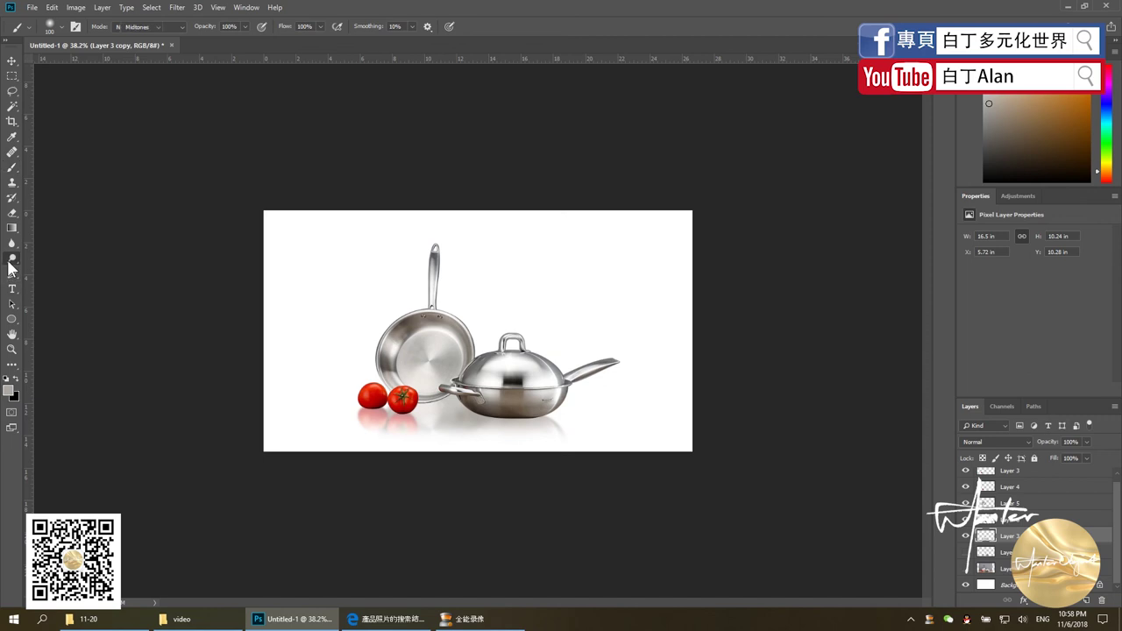
key("bracketleft")
key("bracketleft")
key("bracketleft")
key("bracketleft")
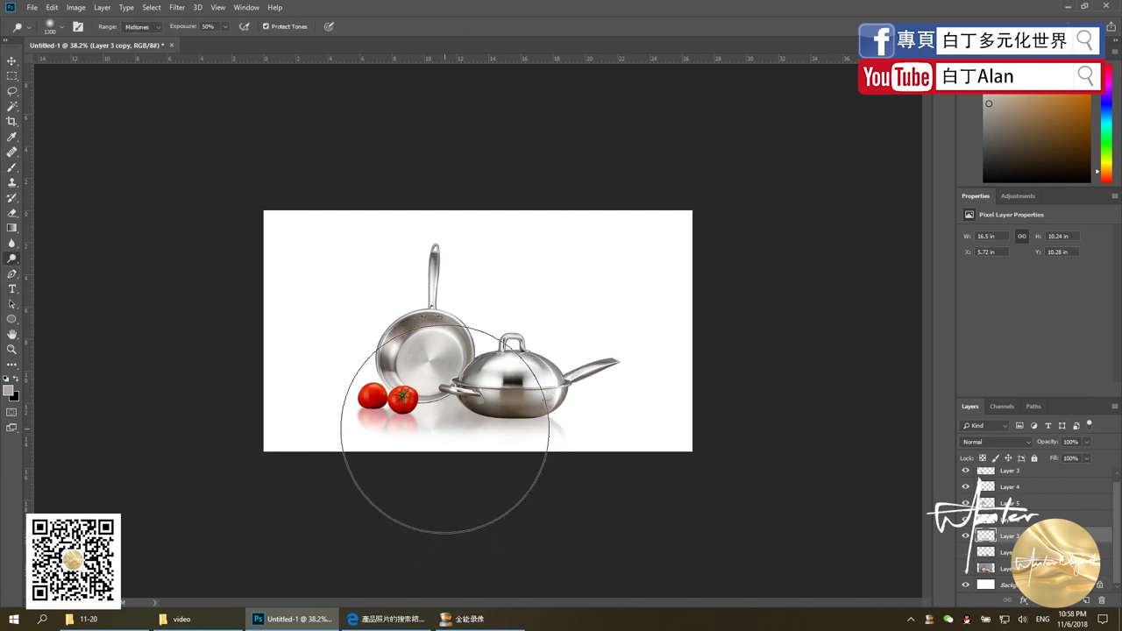
key("bracketleft")
key("bracketleft")
key("bracketleft")
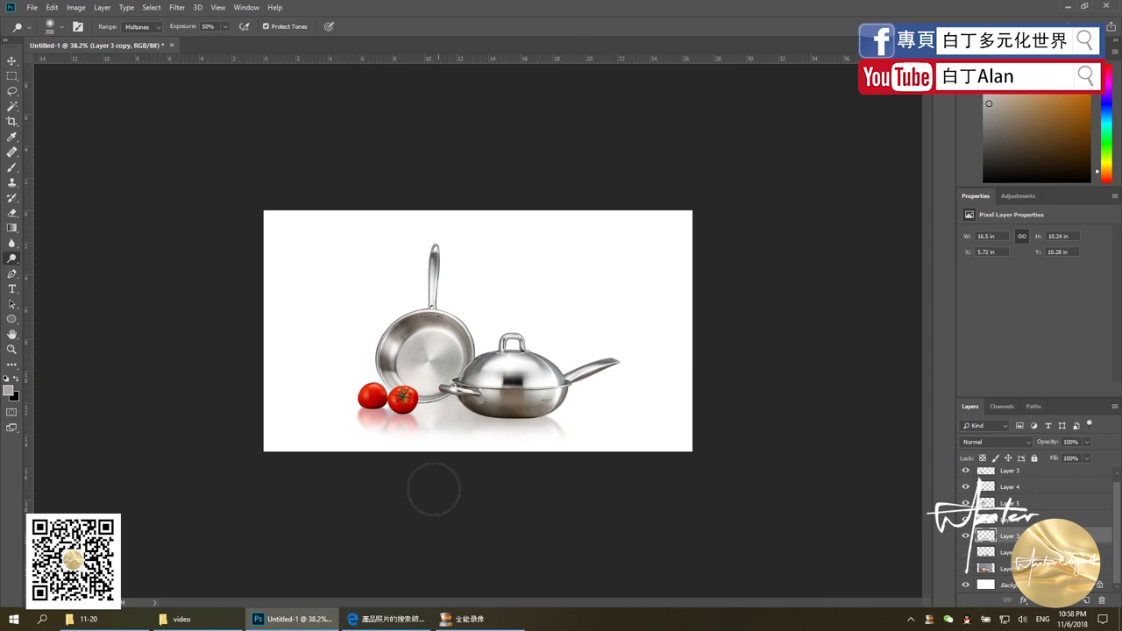
scroll(589, 503, "down", 2)
scroll(485, 443, "up", 3)
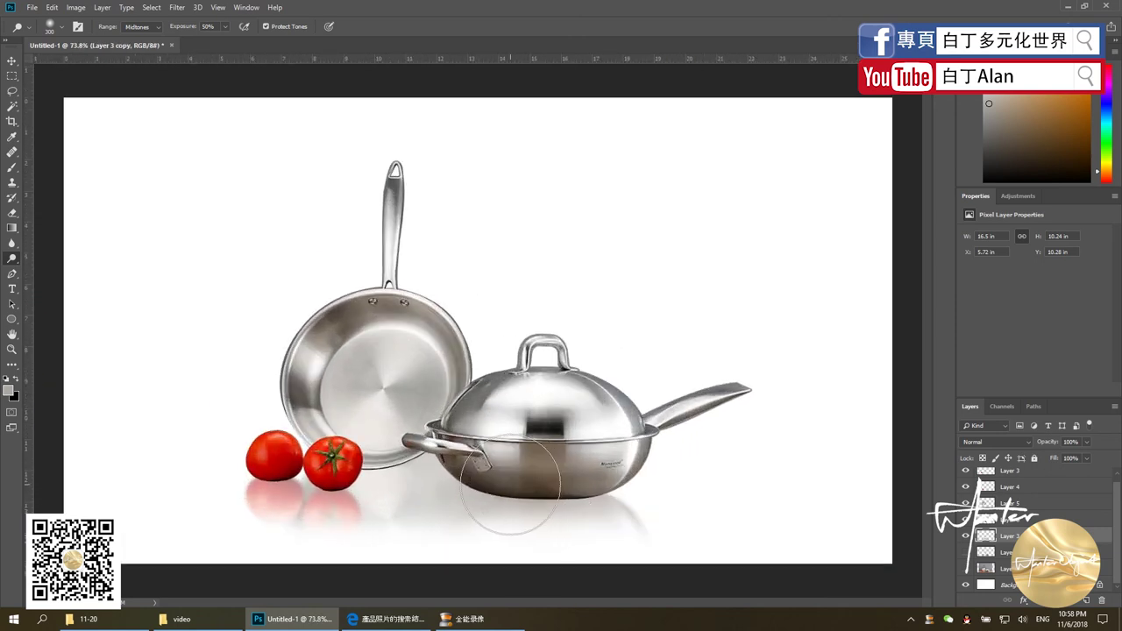
key("e")
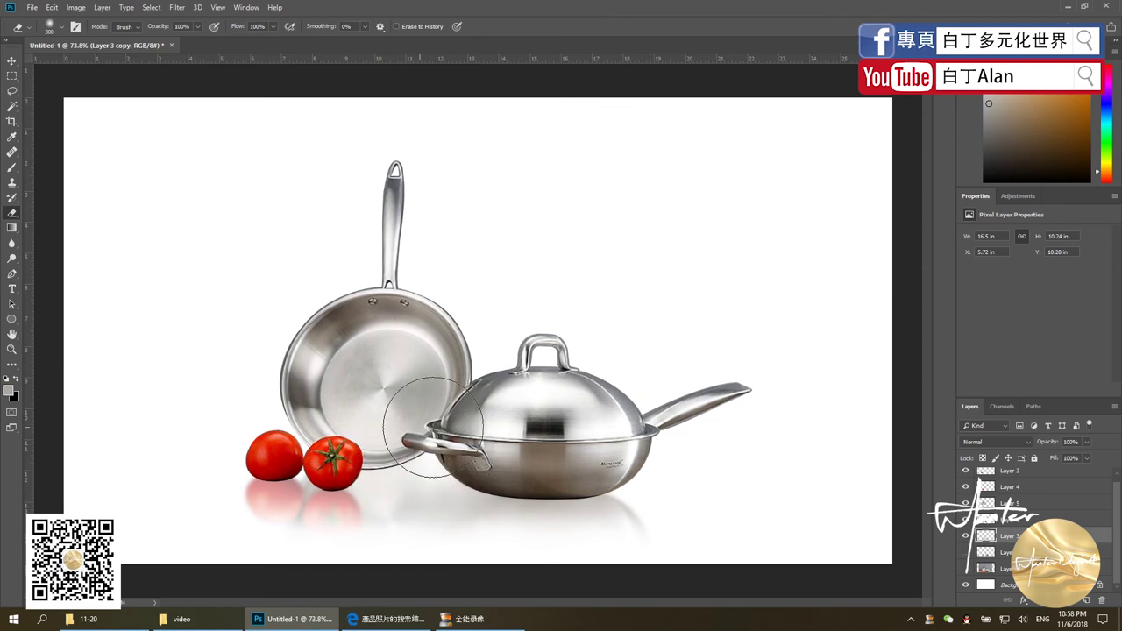
left_click_drag(440, 418, 504, 412)
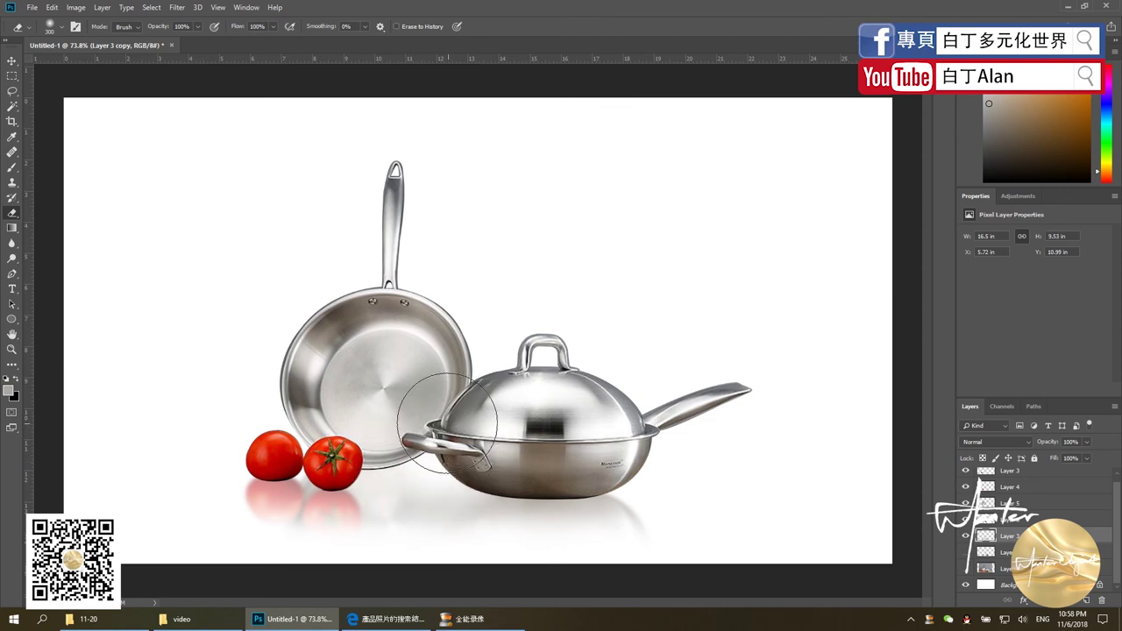
scroll(663, 353, "down", 1)
scroll(638, 371, "down", 1)
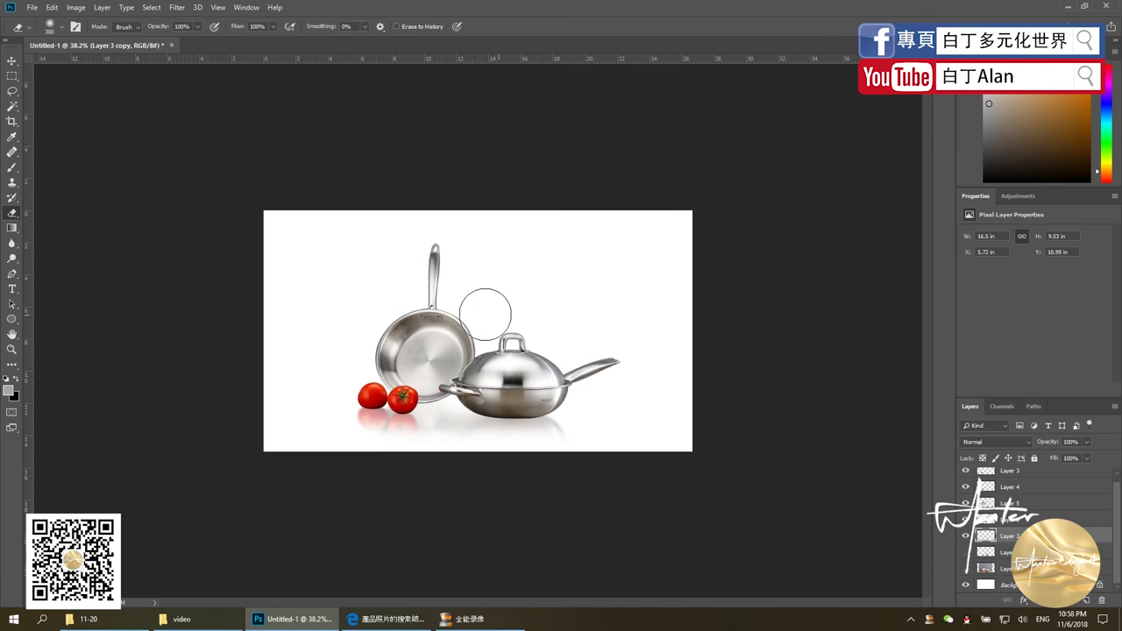
scroll(476, 331, "up", 2)
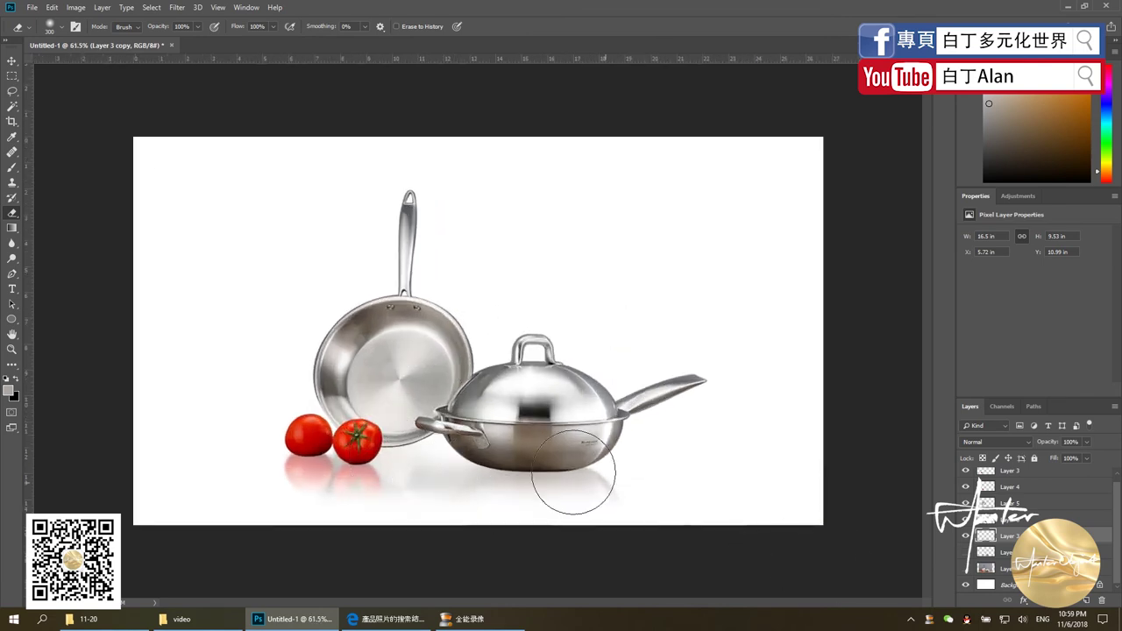
left_click(11, 61)
scroll(306, 273, "down", 2)
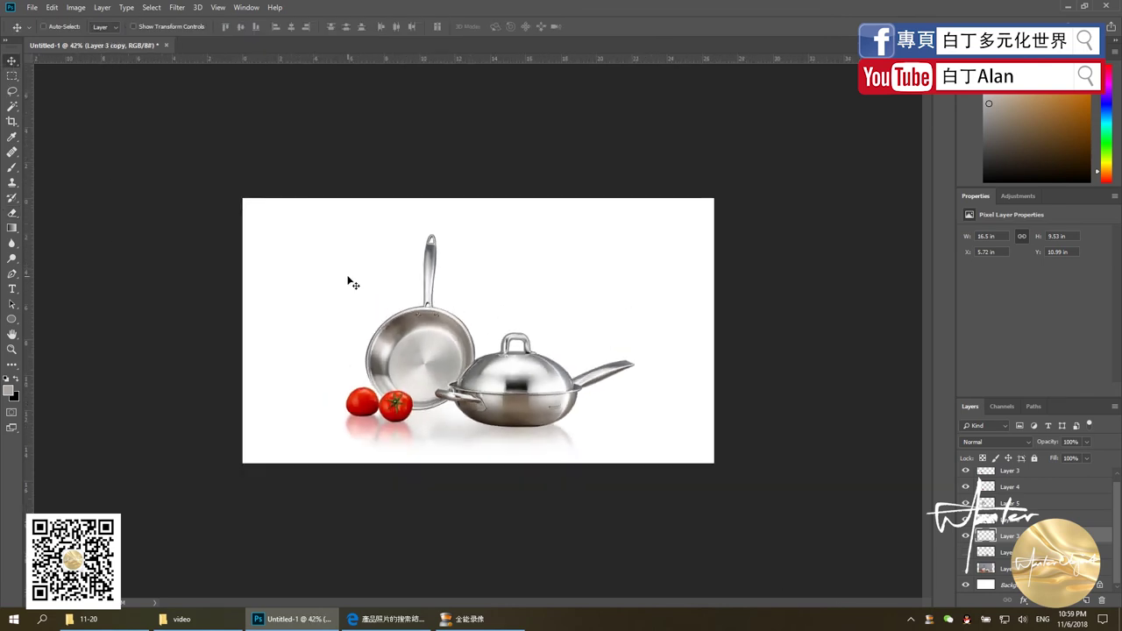
scroll(350, 421, "up", 2)
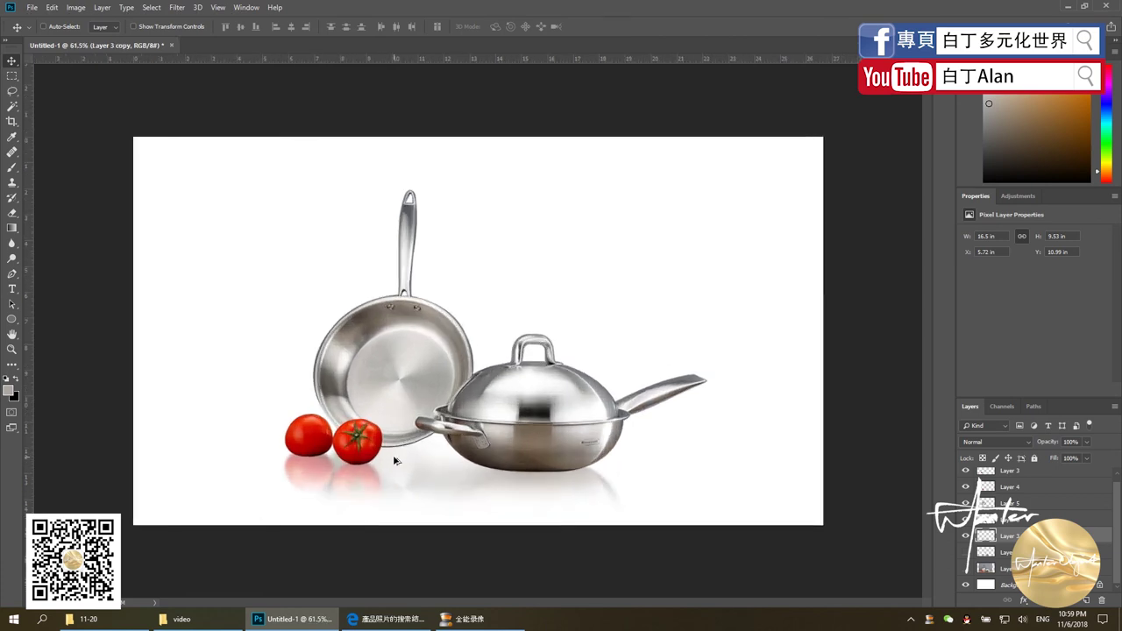